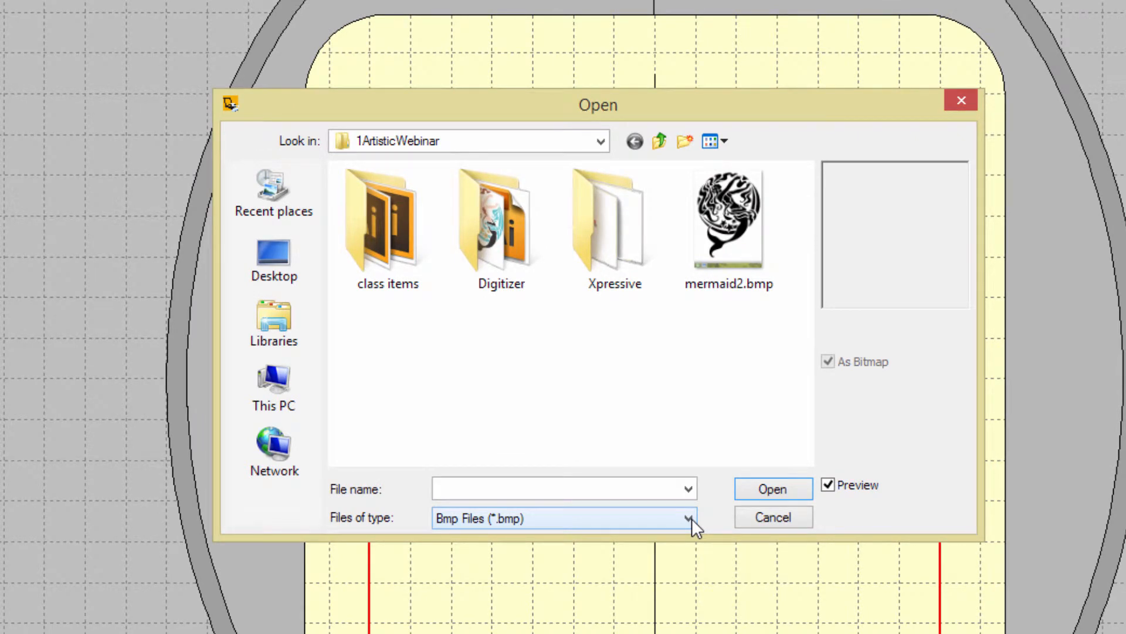
Load the JPEG image largemotif2.jpg from the 1ArtisticWebinar folder into the design.
{"action": "left_click", "coordinate": [690, 519]}
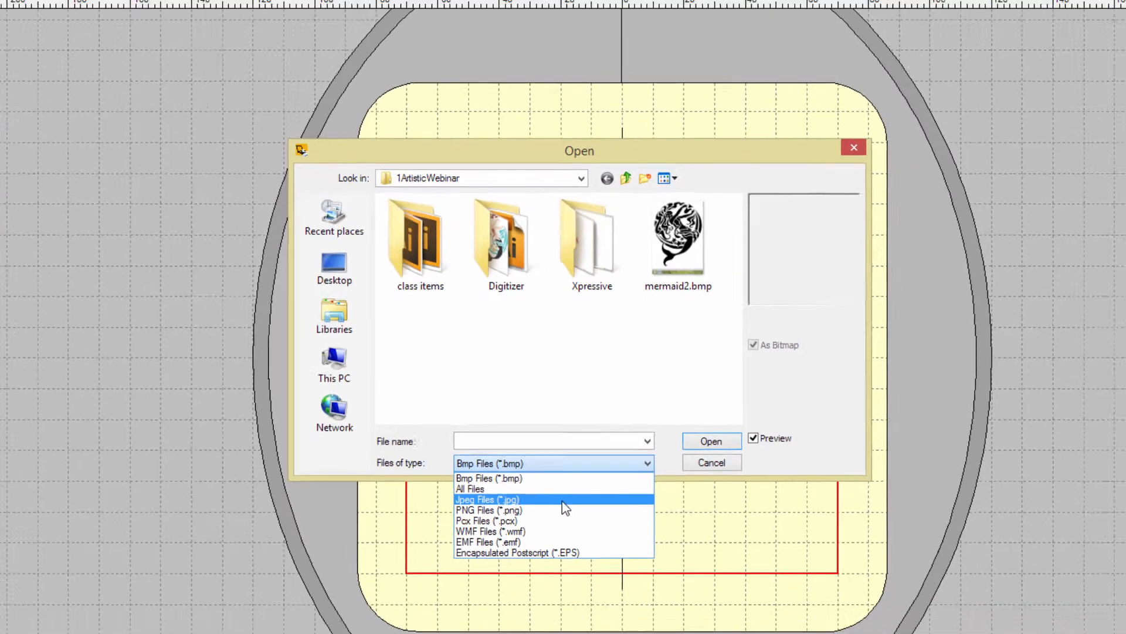
{"action": "left_click", "coordinate": [575, 567]}
{"action": "left_click", "coordinate": [589, 332]}
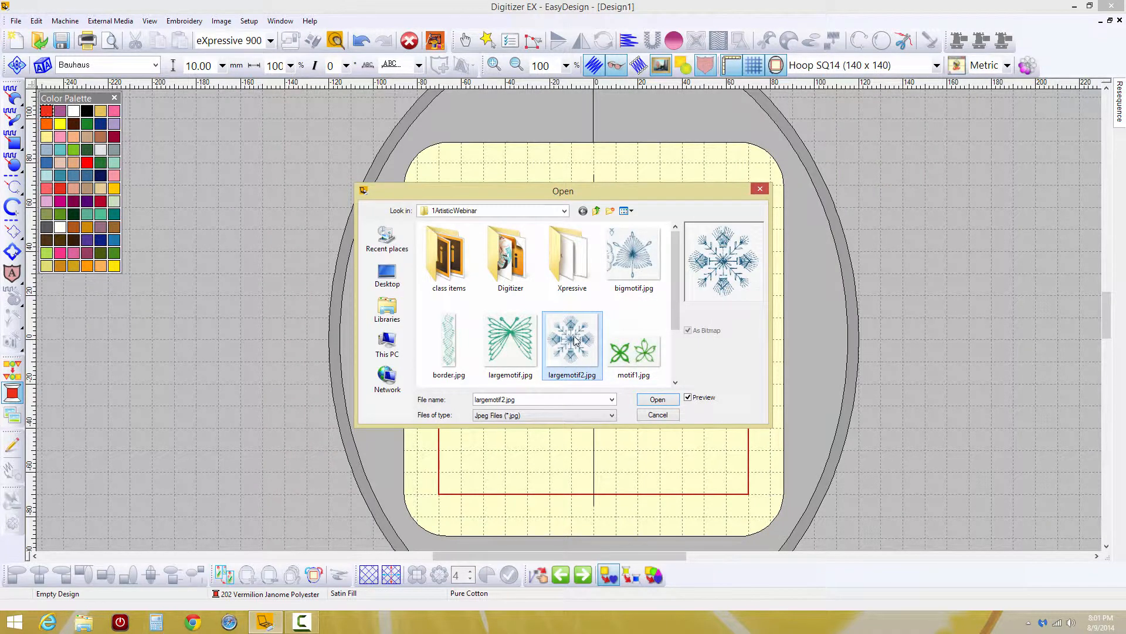
{"action": "left_click", "coordinate": [657, 403]}
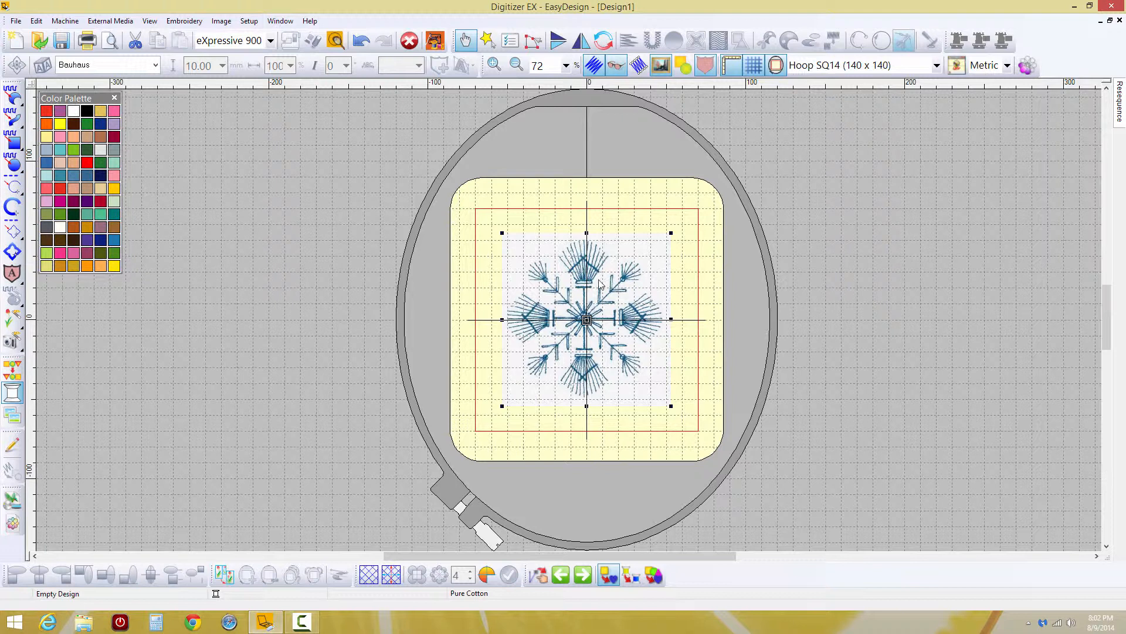
Switch the design with the snowflake motif image to the Corel artwork drawing mode.
{"action": "scroll", "coordinate": [601, 284], "scroll_direction": "up", "scroll_amount": 2}
{"action": "scroll", "coordinate": [569, 323], "scroll_direction": "up", "scroll_amount": 1}
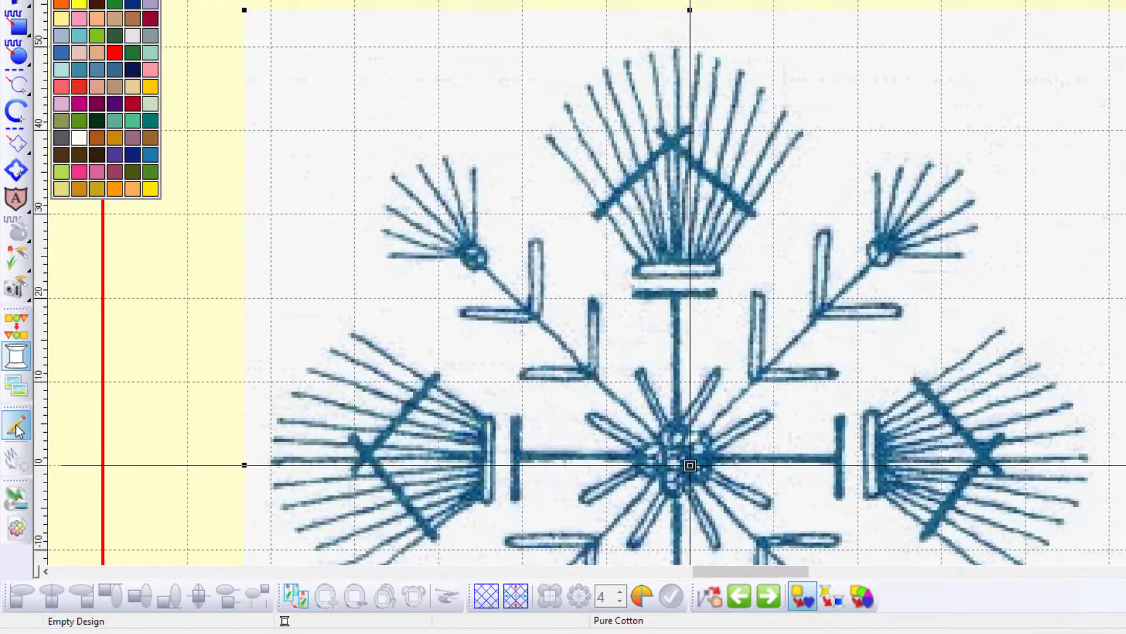
{"action": "left_click", "coordinate": [25, 395]}
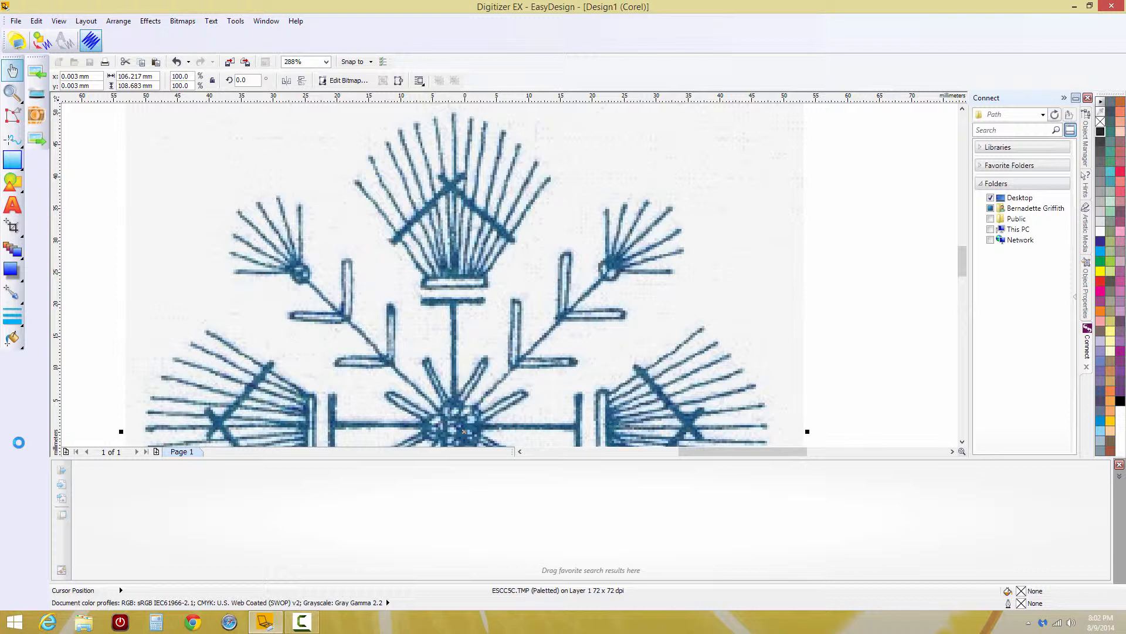
{"action": "scroll", "coordinate": [189, 209], "scroll_direction": "down", "scroll_amount": 3}
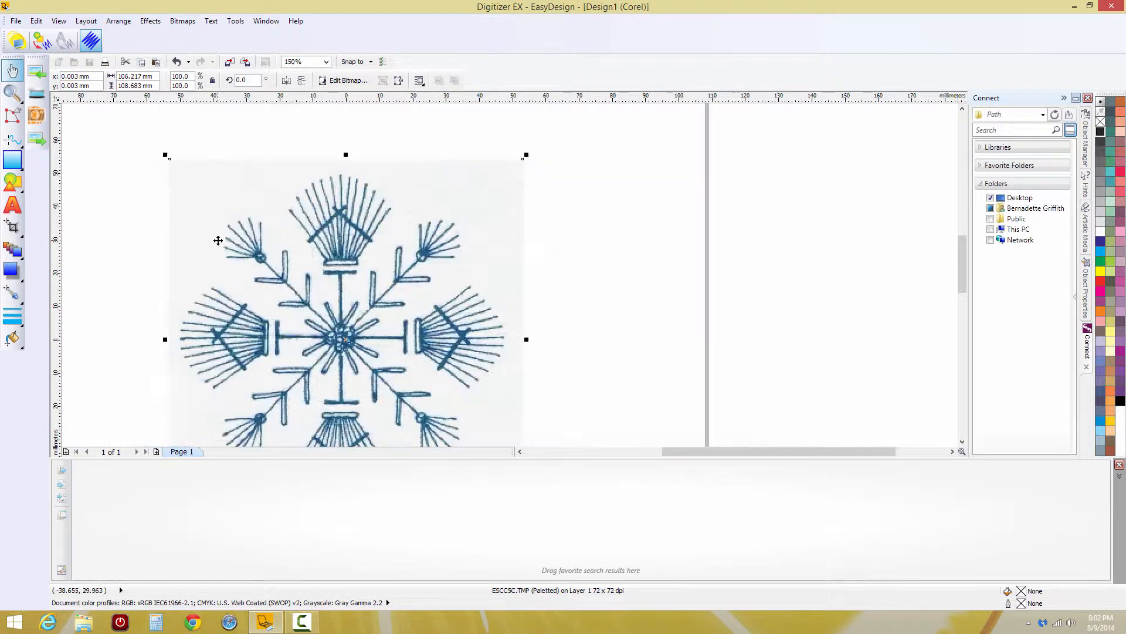
{"action": "scroll", "coordinate": [218, 241], "scroll_direction": "up", "scroll_amount": 4}
{"action": "scroll", "coordinate": [218, 240], "scroll_direction": "down", "scroll_amount": 2}
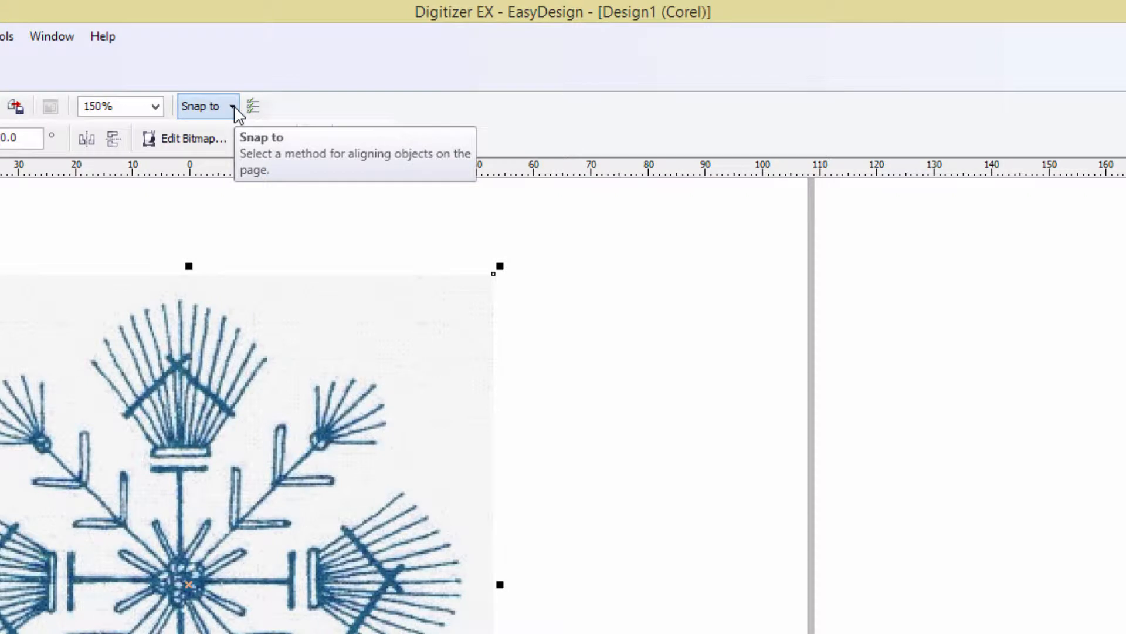
{"action": "left_click", "coordinate": [233, 107]}
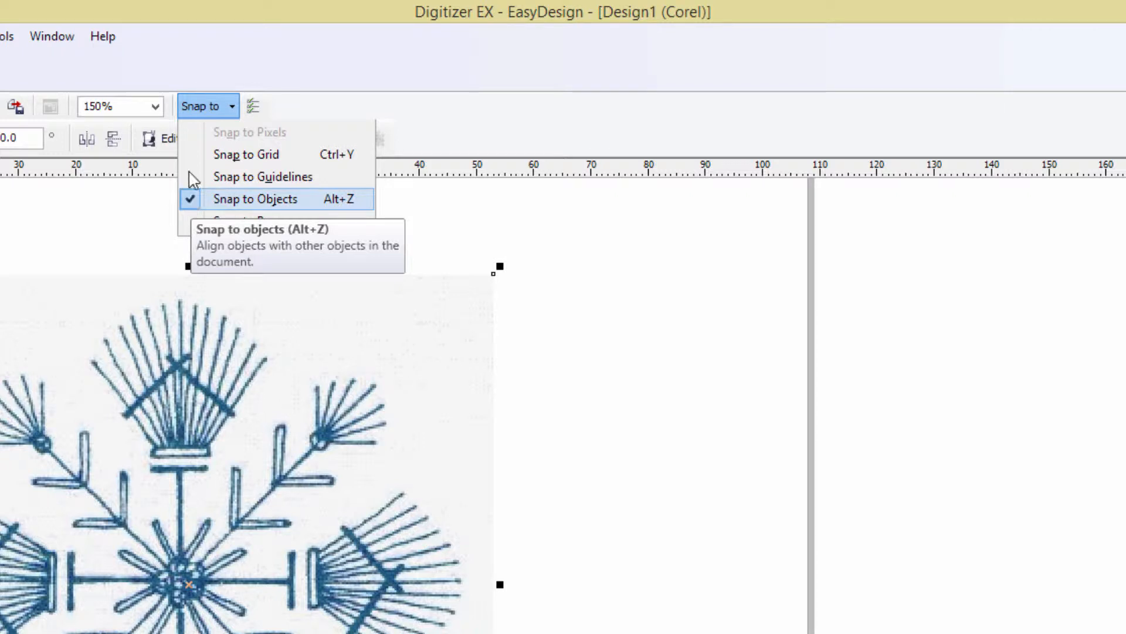
{"action": "left_click", "coordinate": [204, 308]}
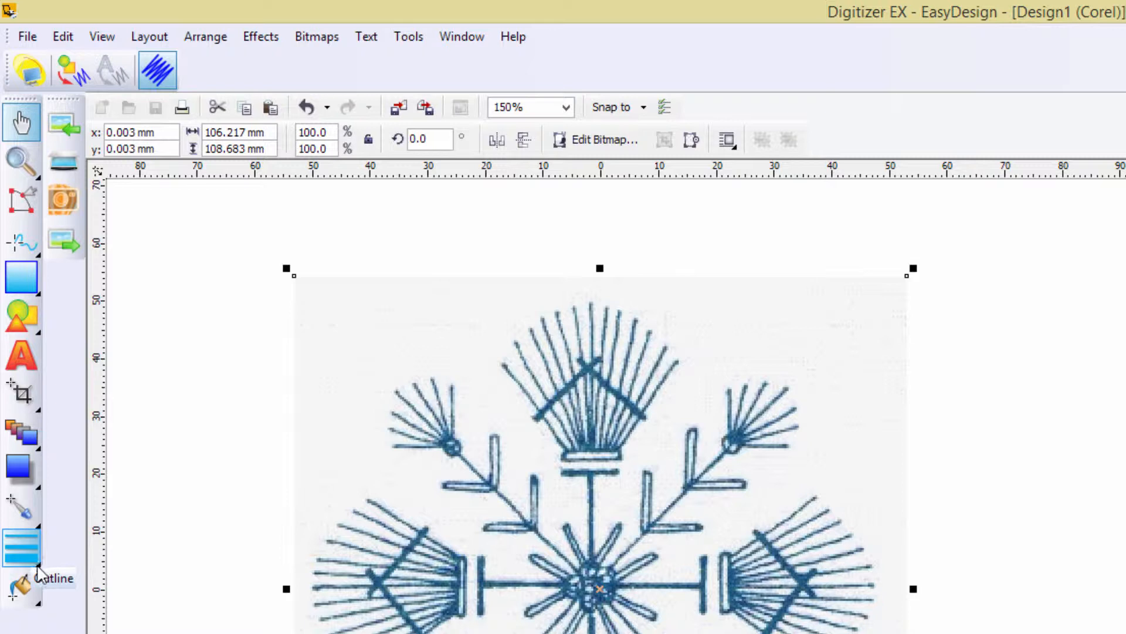
{"action": "left_click", "coordinate": [40, 569]}
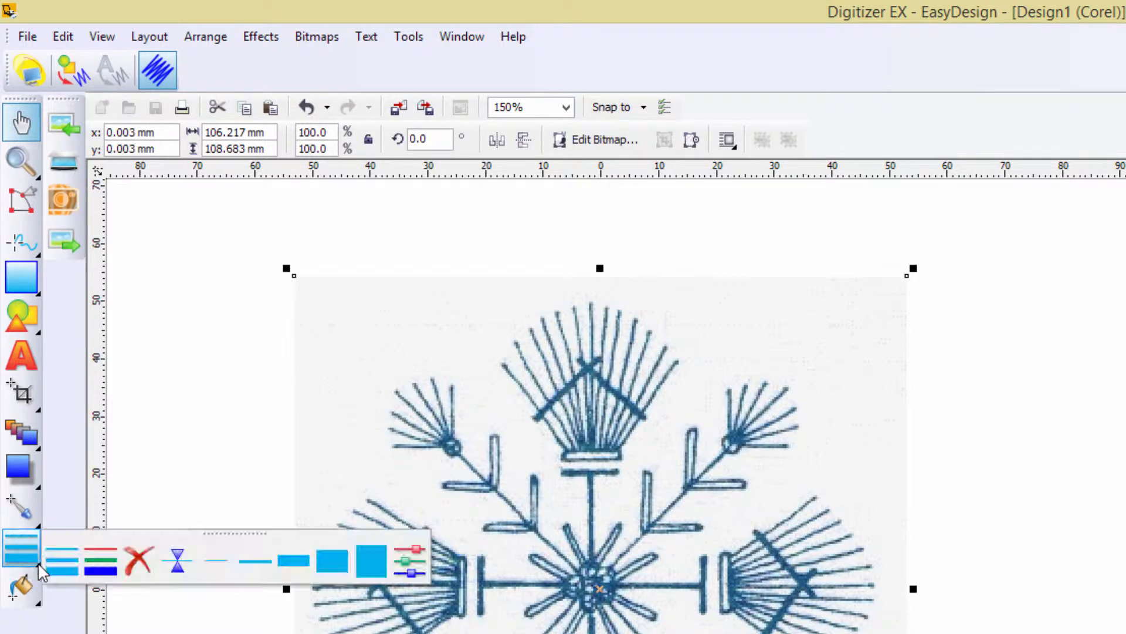
{"action": "left_click", "coordinate": [209, 560]}
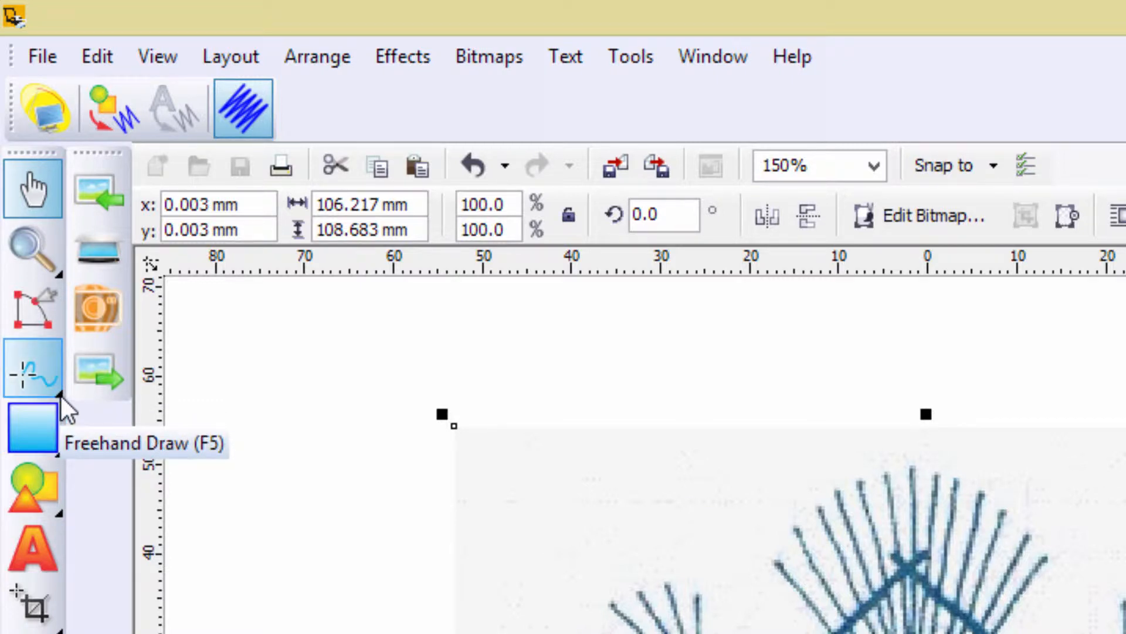
Trace the three outermost left strokes of the upper fan with separate straight 0.353 mm lines, about 15, 19 and 21 mm tall.
{"action": "left_click", "coordinate": [56, 392]}
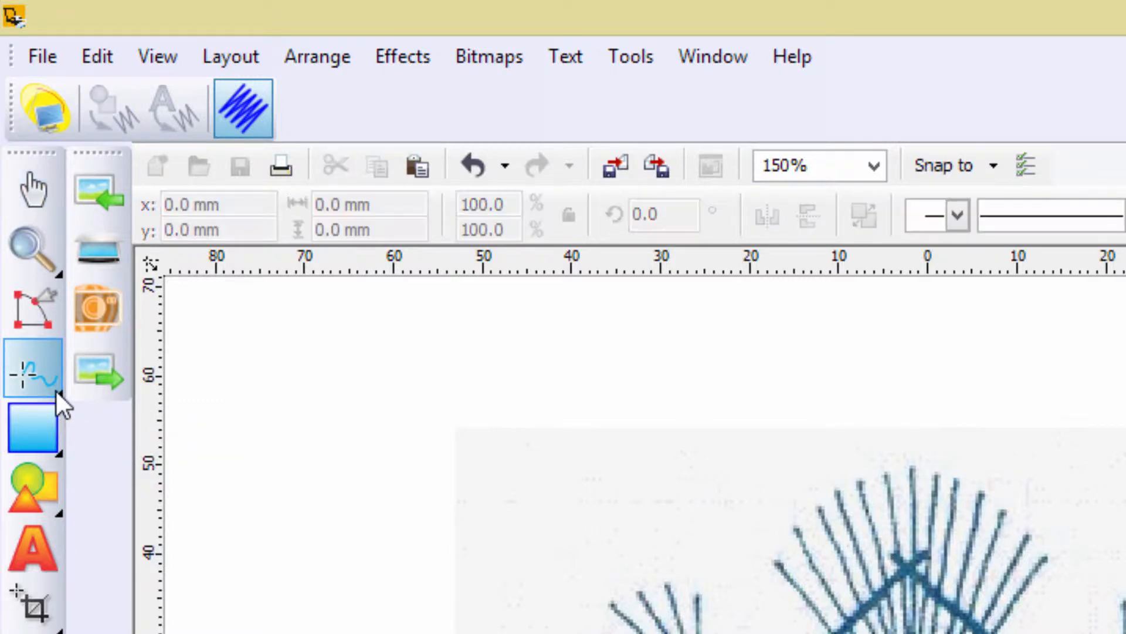
{"action": "left_click", "coordinate": [58, 391]}
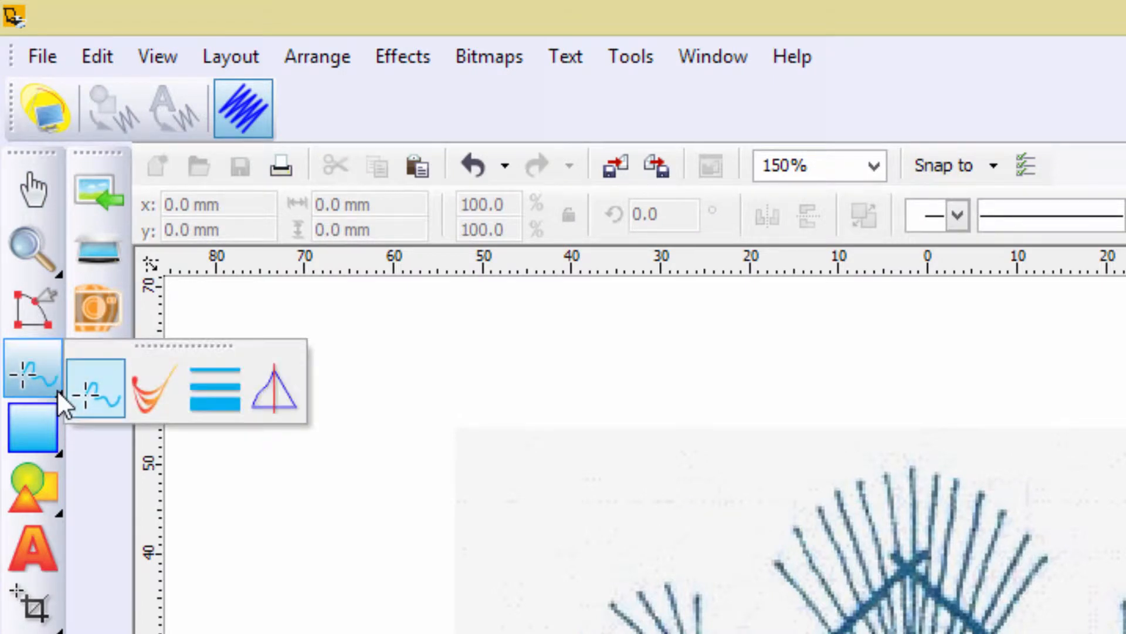
{"action": "left_click", "coordinate": [74, 392]}
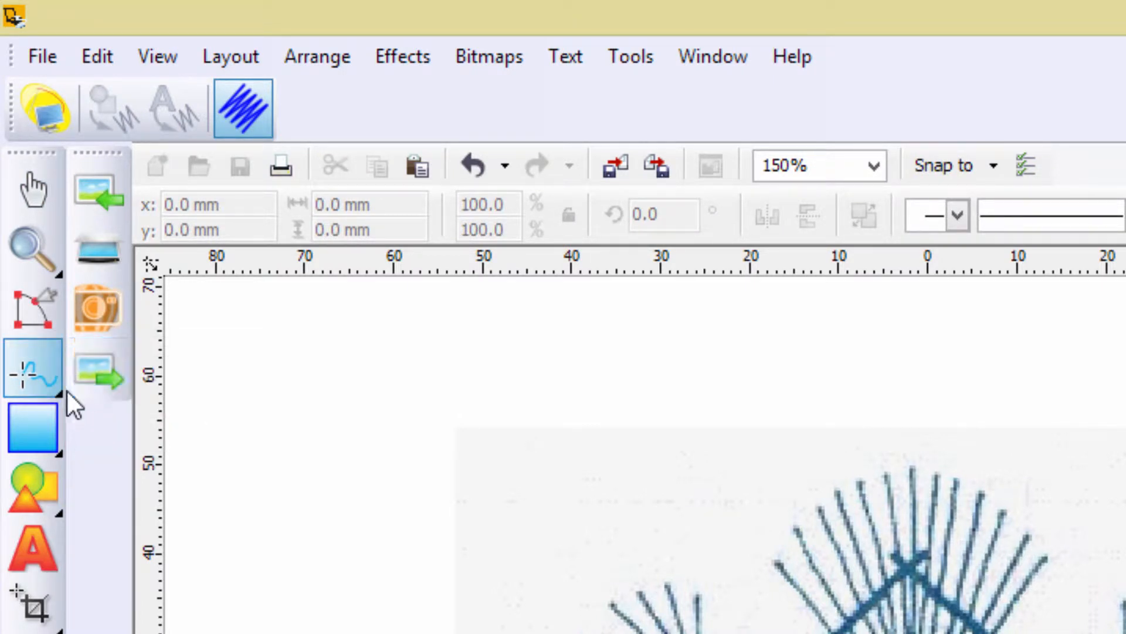
{"action": "left_click", "coordinate": [58, 393]}
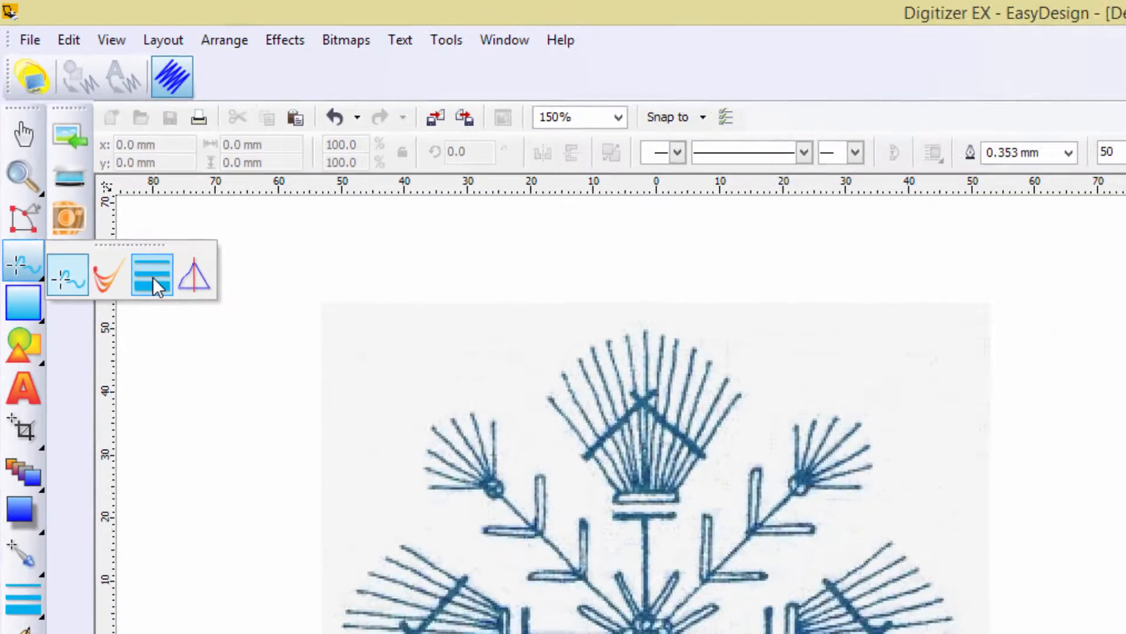
{"action": "left_click", "coordinate": [215, 391]}
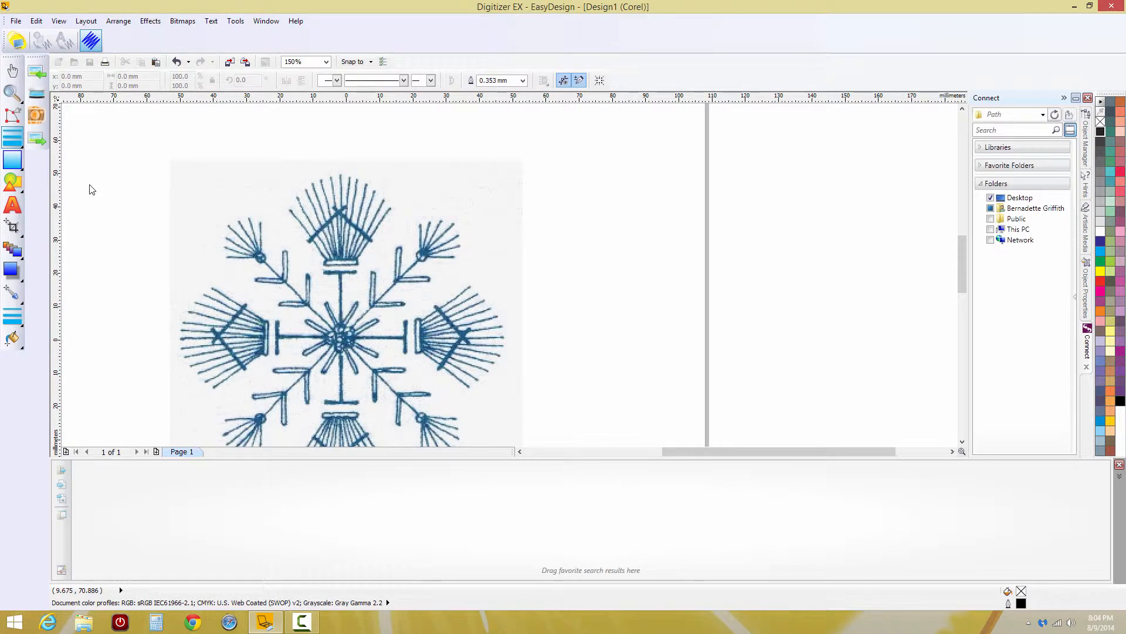
{"action": "scroll", "coordinate": [318, 223], "scroll_direction": "up", "scroll_amount": 2}
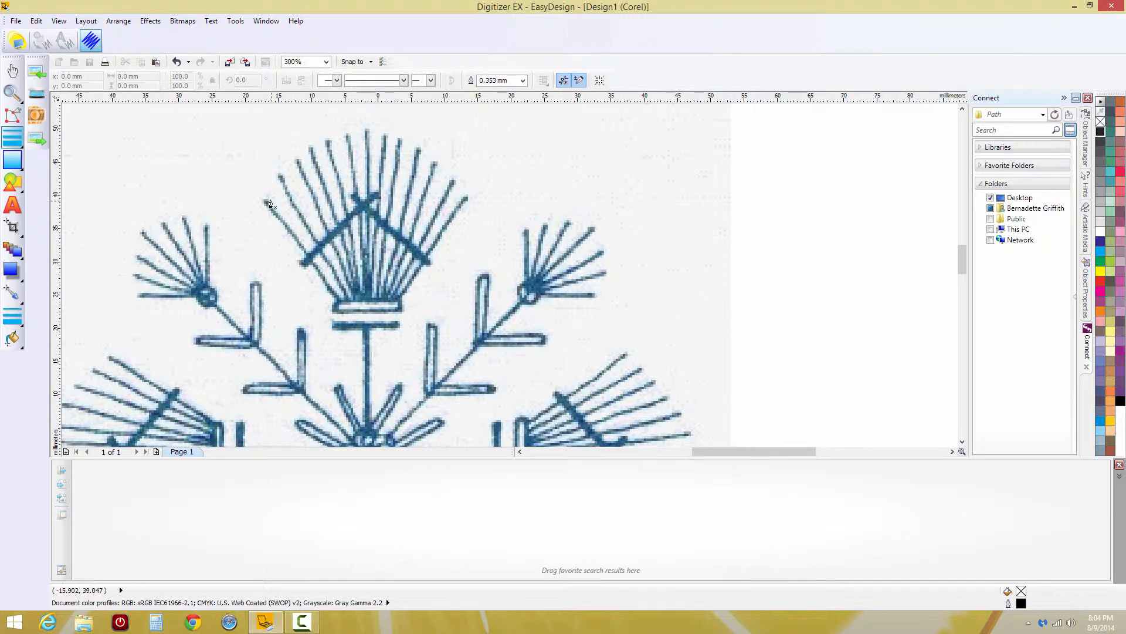
{"action": "mouse_move", "coordinate": [267, 203]}
{"action": "left_mouse_down"}
{"action": "mouse_move", "coordinate": [290, 246]}
{"action": "mouse_move", "coordinate": [277, 237]}
{"action": "mouse_move", "coordinate": [252, 251]}
{"action": "mouse_move", "coordinate": [290, 225]}
{"action": "left_mouse_up"}
{"action": "left_click", "coordinate": [339, 305]}
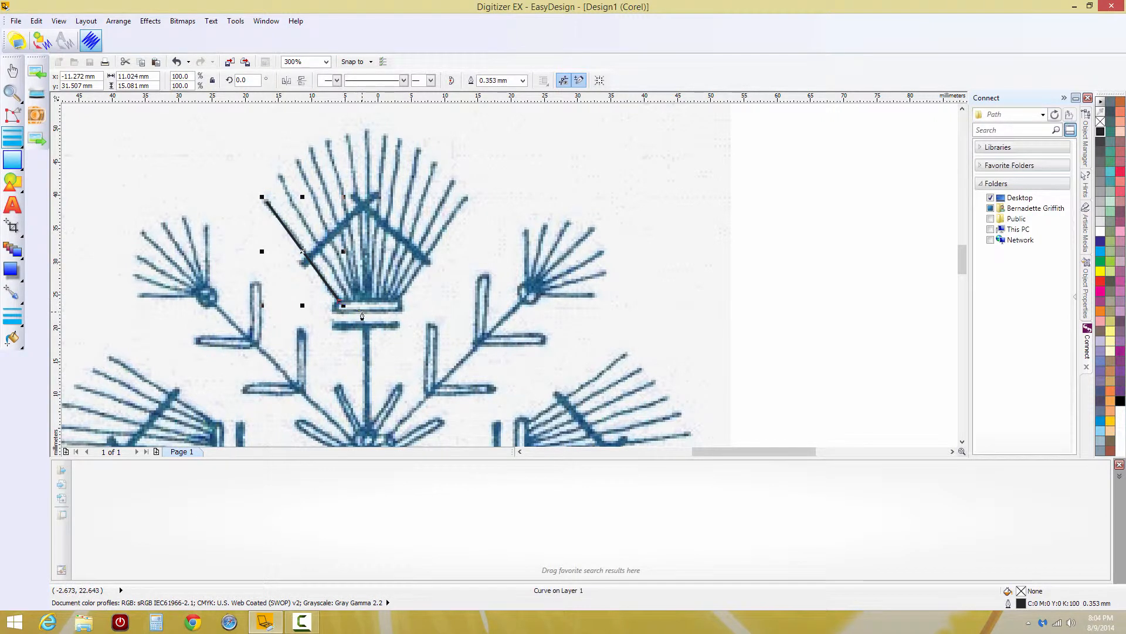
{"action": "left_click", "coordinate": [282, 178]}
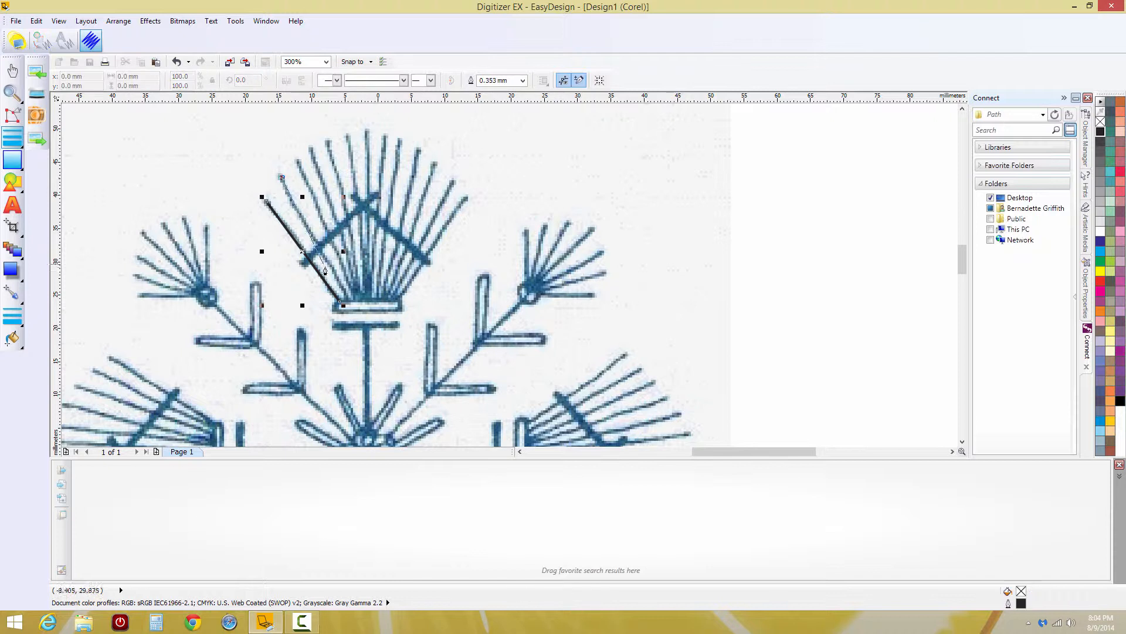
{"action": "left_click", "coordinate": [351, 302]}
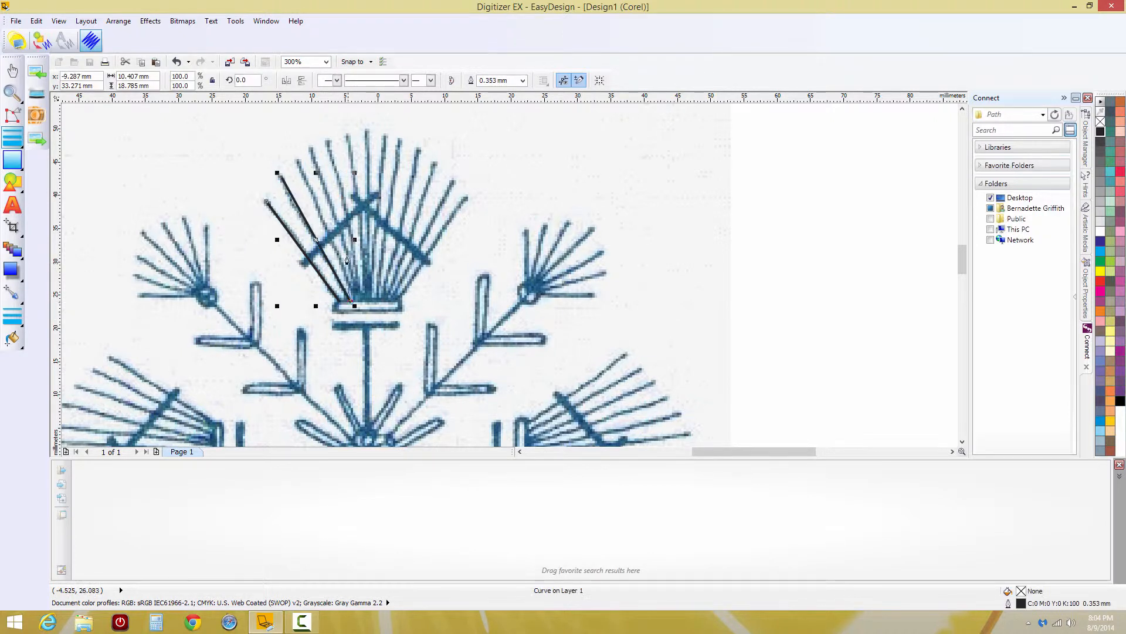
{"action": "left_click", "coordinate": [300, 162]}
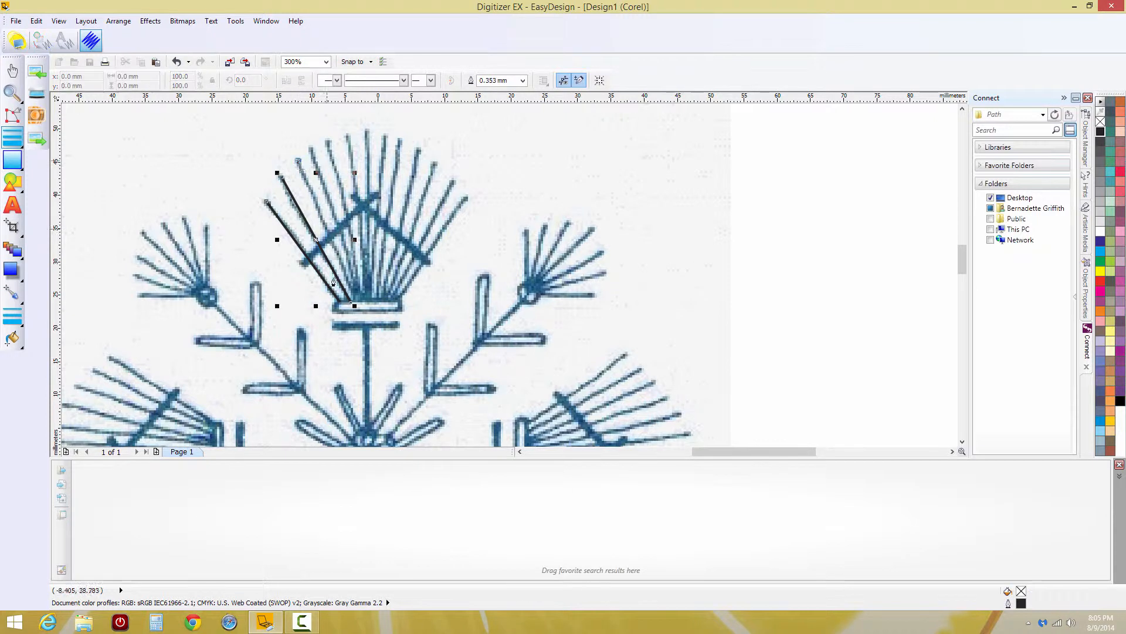
{"action": "left_click", "coordinate": [355, 305]}
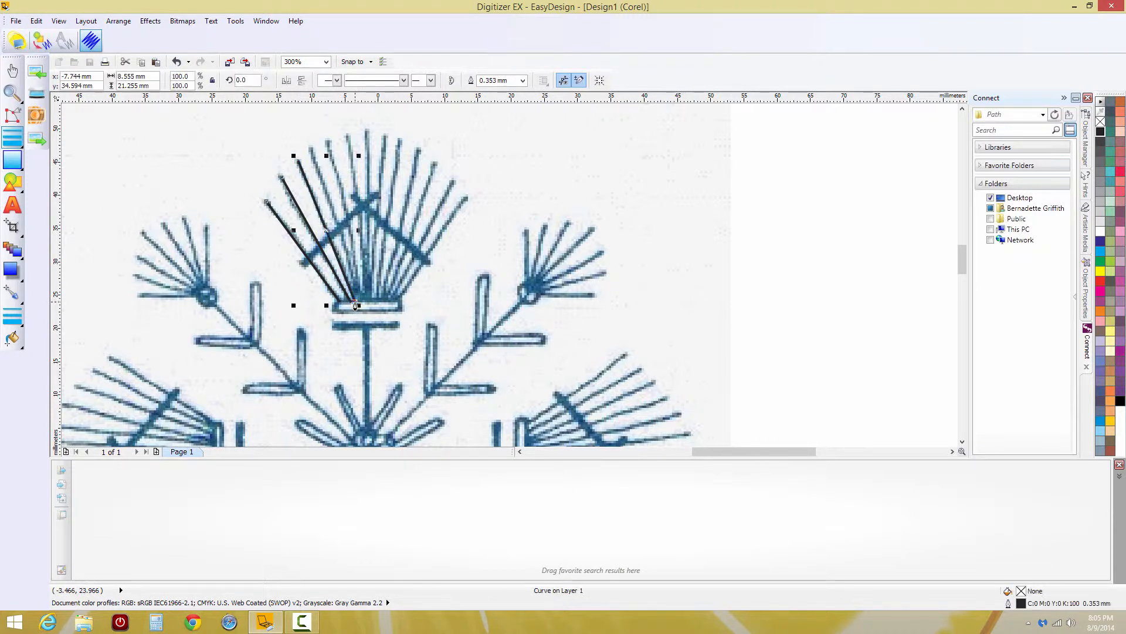
Trace the remaining three strokes left of the upper fan's centre with straight lines, about 23, 24 and 25 mm tall.
{"action": "left_click", "coordinate": [310, 150]}
{"action": "left_click", "coordinate": [358, 305]}
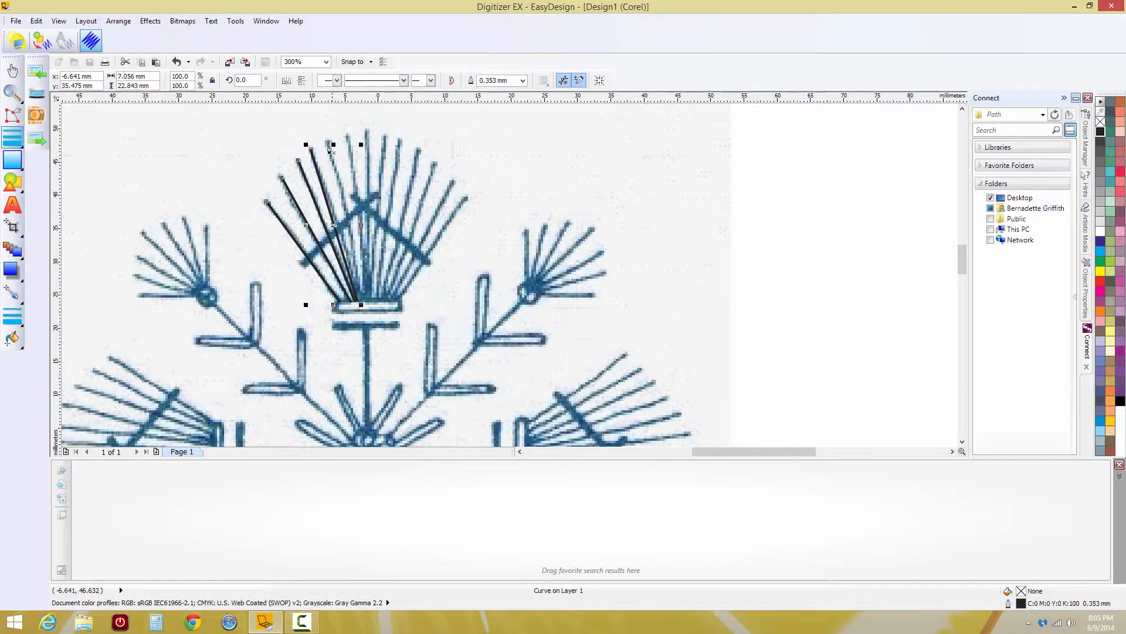
{"action": "left_click", "coordinate": [329, 147]}
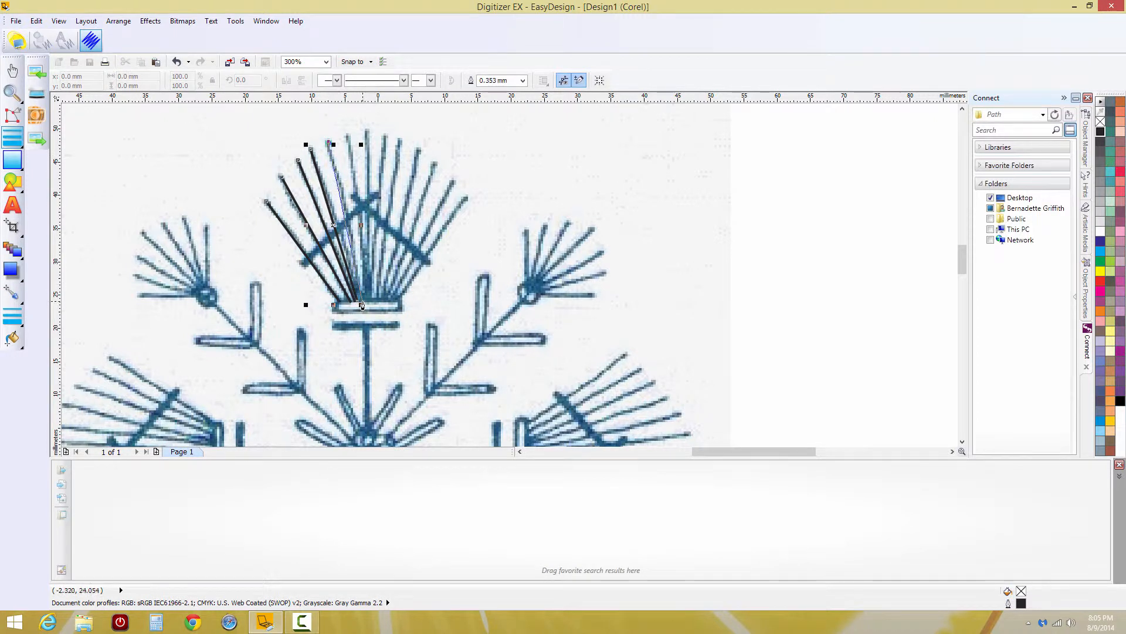
{"action": "left_click", "coordinate": [361, 304]}
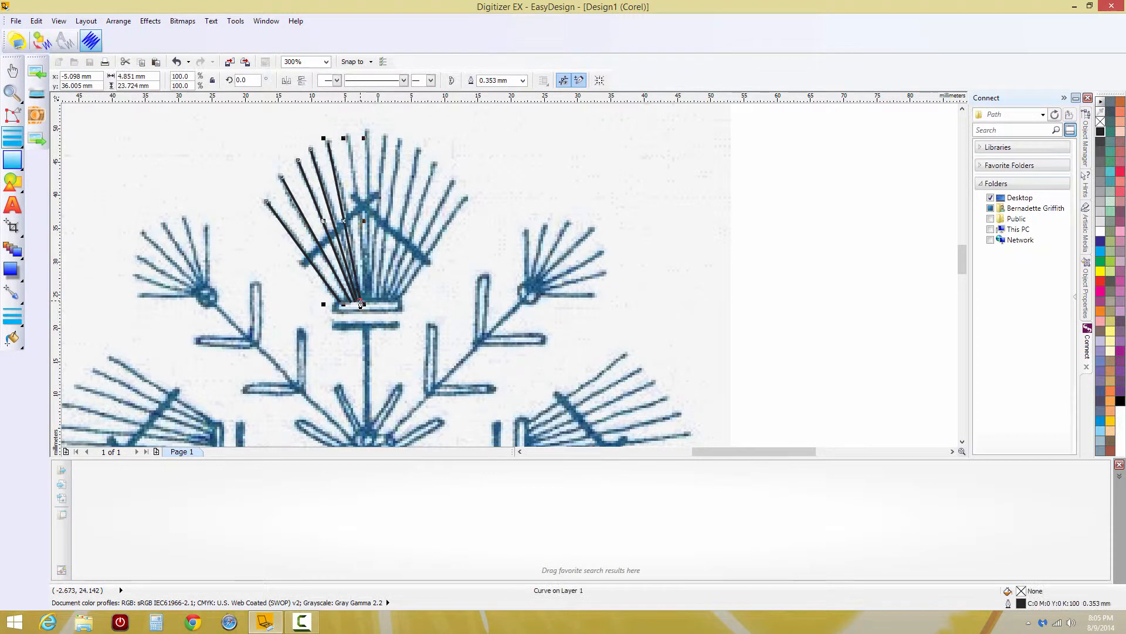
{"action": "left_click", "coordinate": [348, 139]}
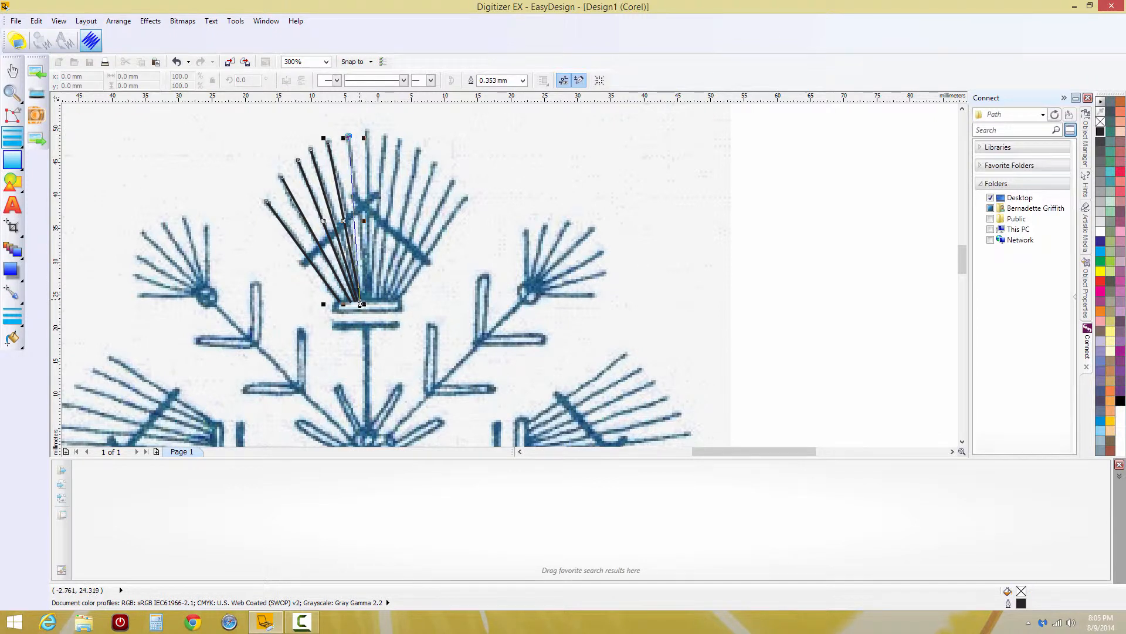
{"action": "left_click", "coordinate": [362, 304]}
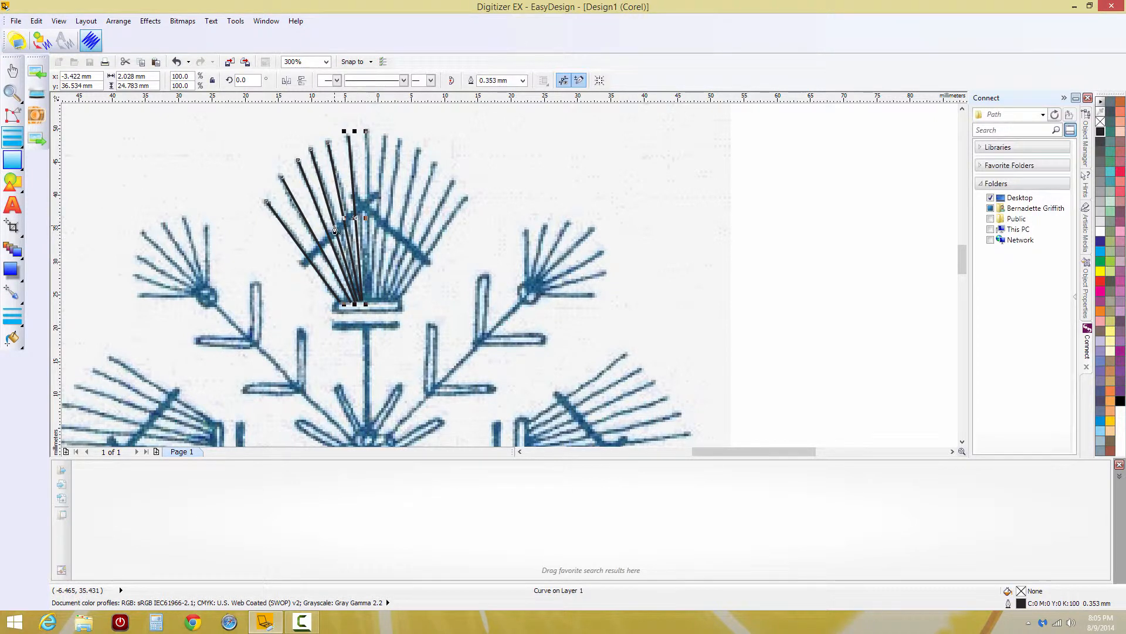
Reshape the two traced lines nearest the fan's centre, shifting the inner lines' lower end node slightly left at the fan's base.
{"action": "scroll", "coordinate": [334, 229], "scroll_direction": "up", "scroll_amount": 1}
{"action": "scroll", "coordinate": [334, 229], "scroll_direction": "up", "scroll_amount": 1}
{"action": "scroll", "coordinate": [334, 229], "scroll_direction": "down", "scroll_amount": 1}
{"action": "scroll", "coordinate": [334, 229], "scroll_direction": "up", "scroll_amount": 1}
{"action": "left_click_drag", "start_coordinate": [962, 255], "coordinate": [960, 261]}
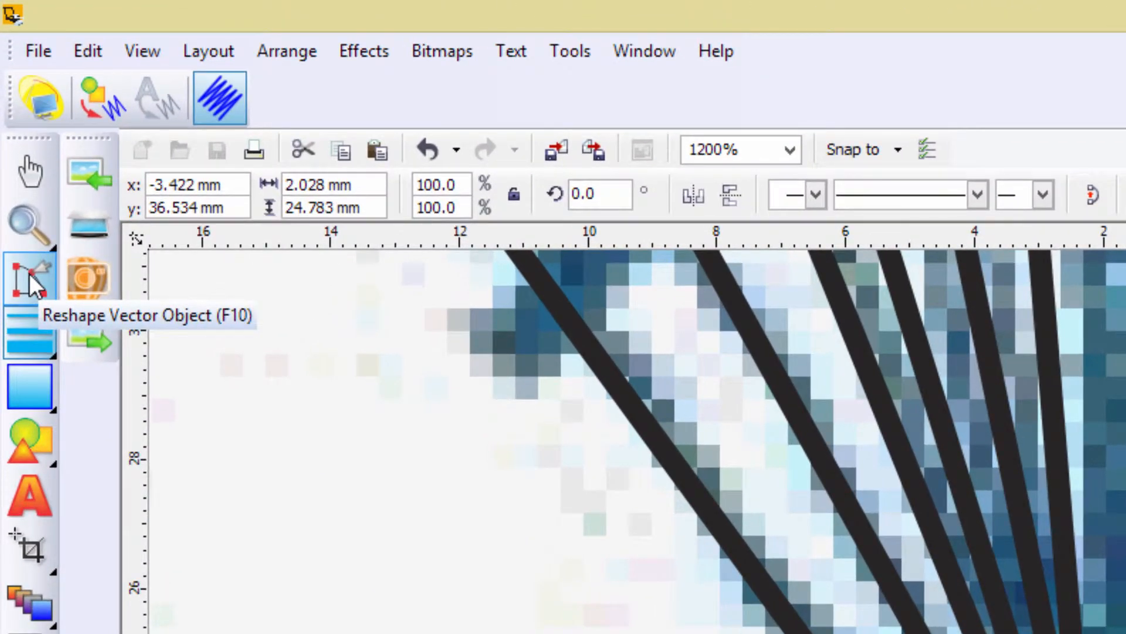
{"action": "left_click", "coordinate": [29, 280]}
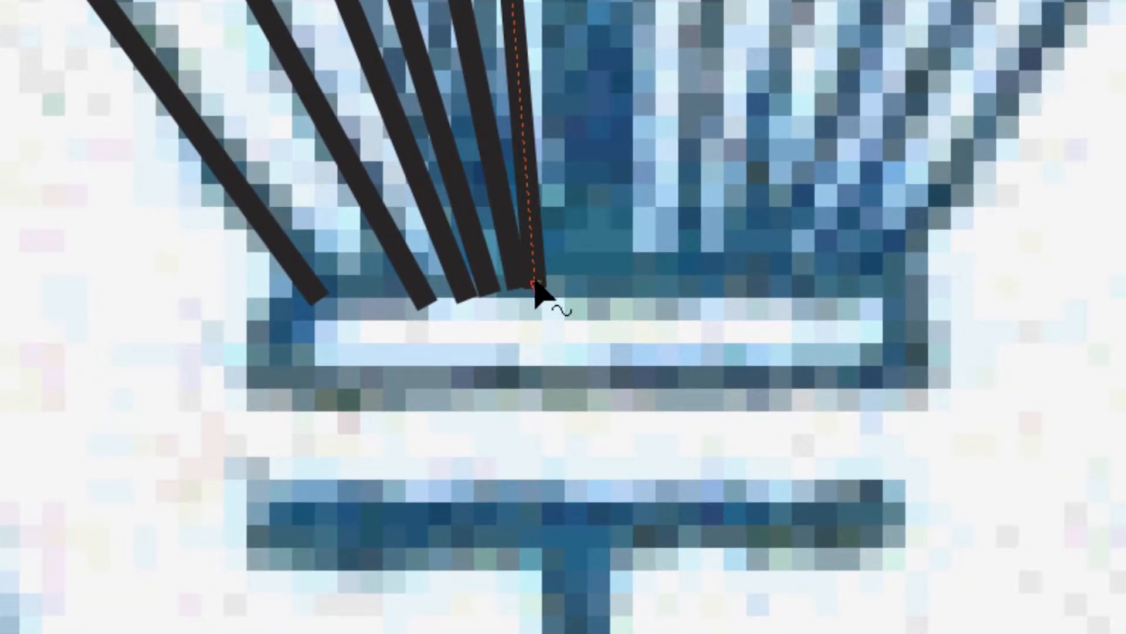
{"action": "left_click", "coordinate": [535, 288]}
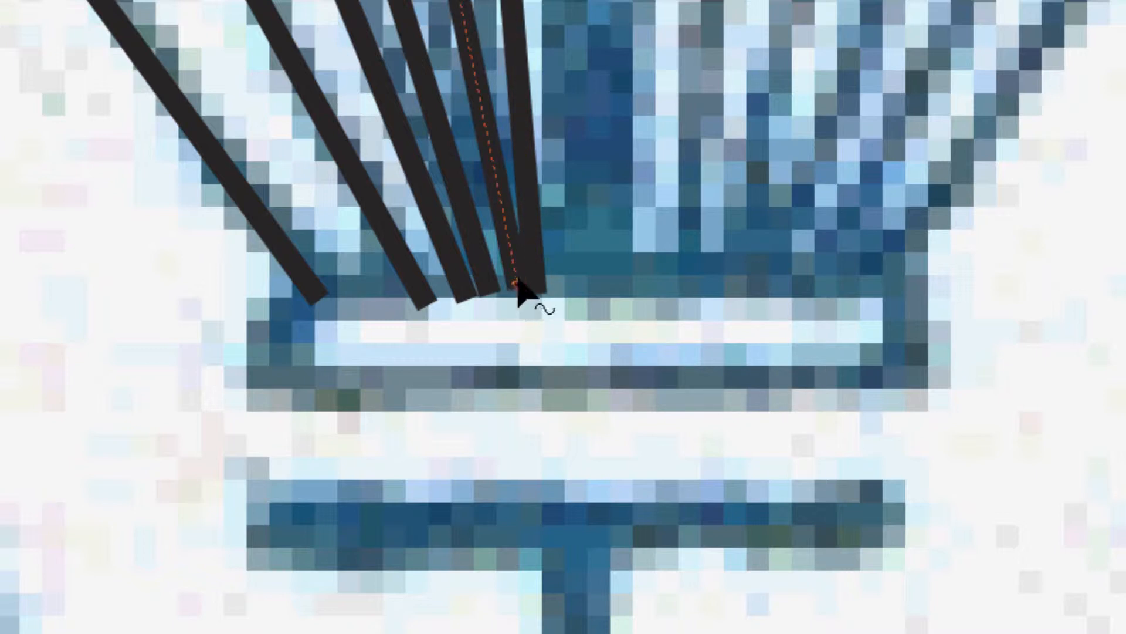
{"action": "left_click", "coordinate": [520, 292]}
{"action": "left_click_drag", "start_coordinate": [520, 293], "coordinate": [512, 290]}
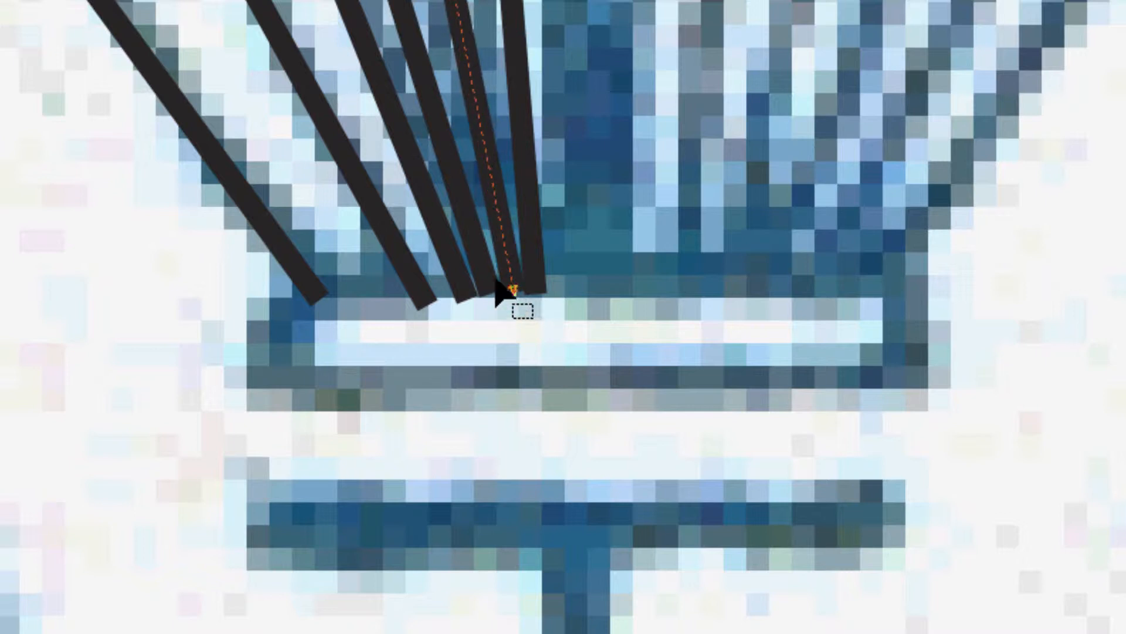
Adjust the lower end nodes of the outer traced lines to meet the upper edge of the fan's base bar.
{"action": "left_click", "coordinate": [463, 295]}
{"action": "left_click_drag", "start_coordinate": [463, 295], "coordinate": [411, 291]}
{"action": "left_click", "coordinate": [417, 296]}
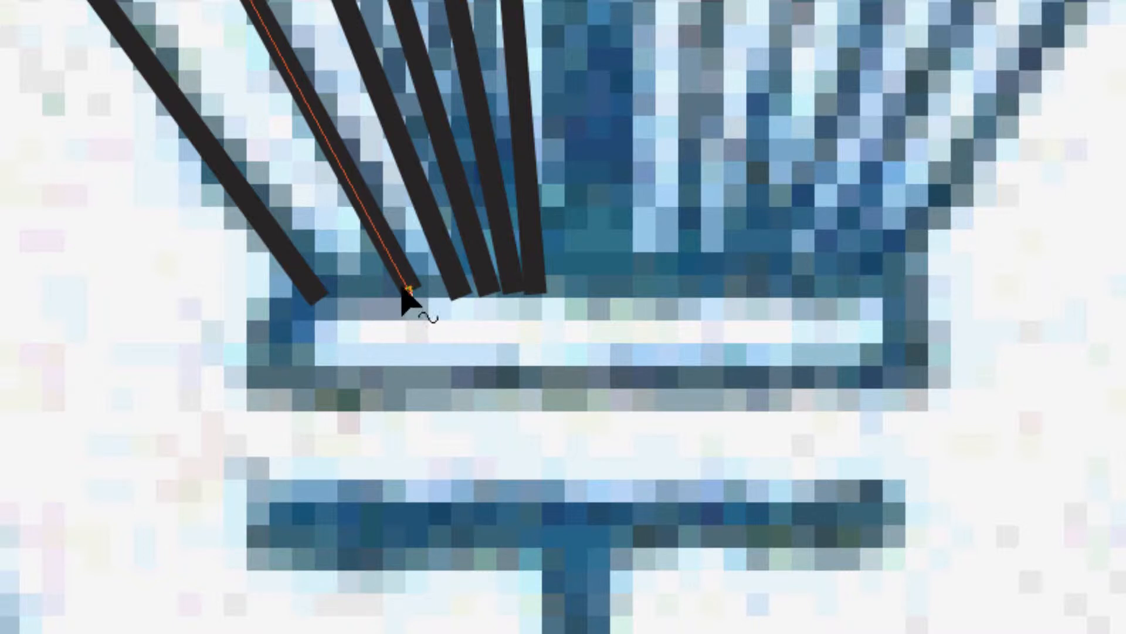
{"action": "left_click", "coordinate": [320, 300]}
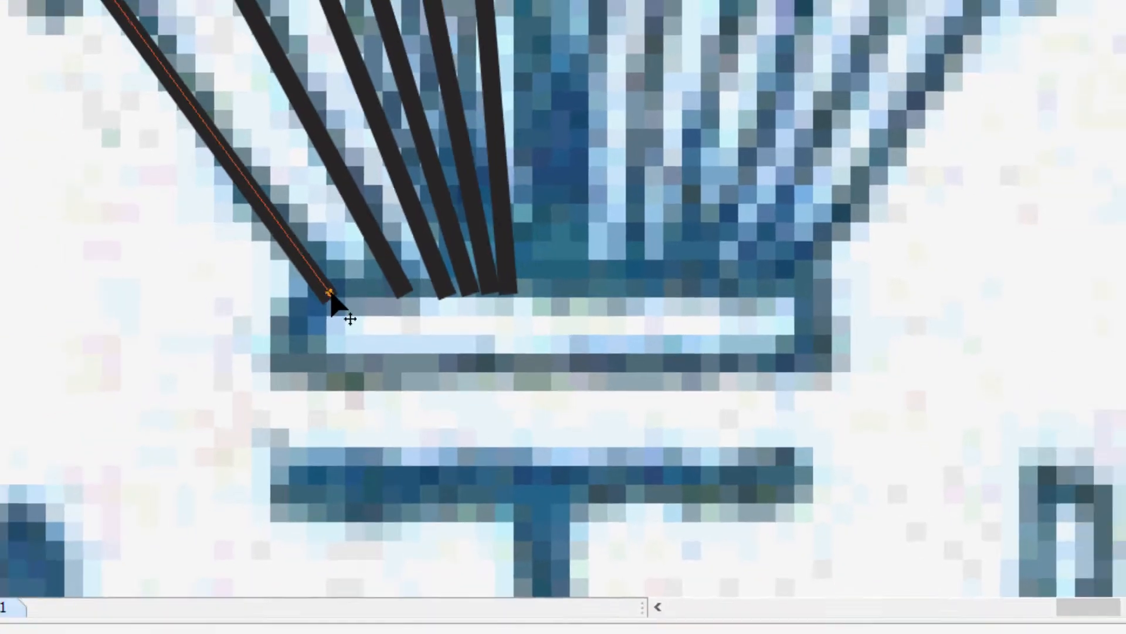
{"action": "scroll", "coordinate": [361, 305], "scroll_direction": "down", "scroll_amount": 2}
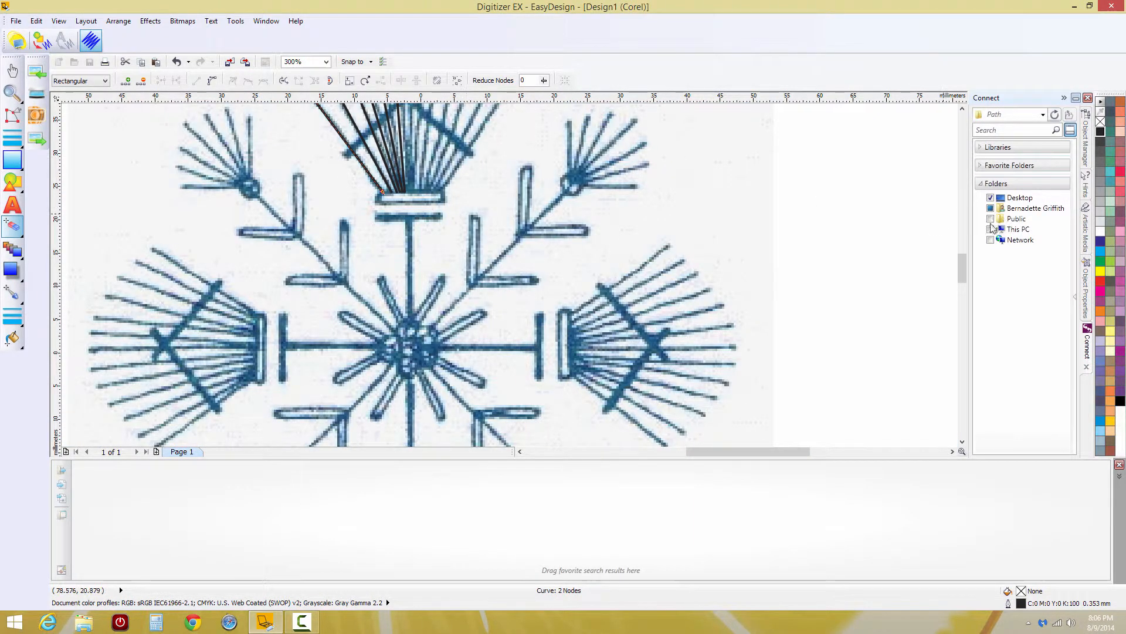
{"action": "left_click_drag", "start_coordinate": [963, 261], "coordinate": [963, 254]}
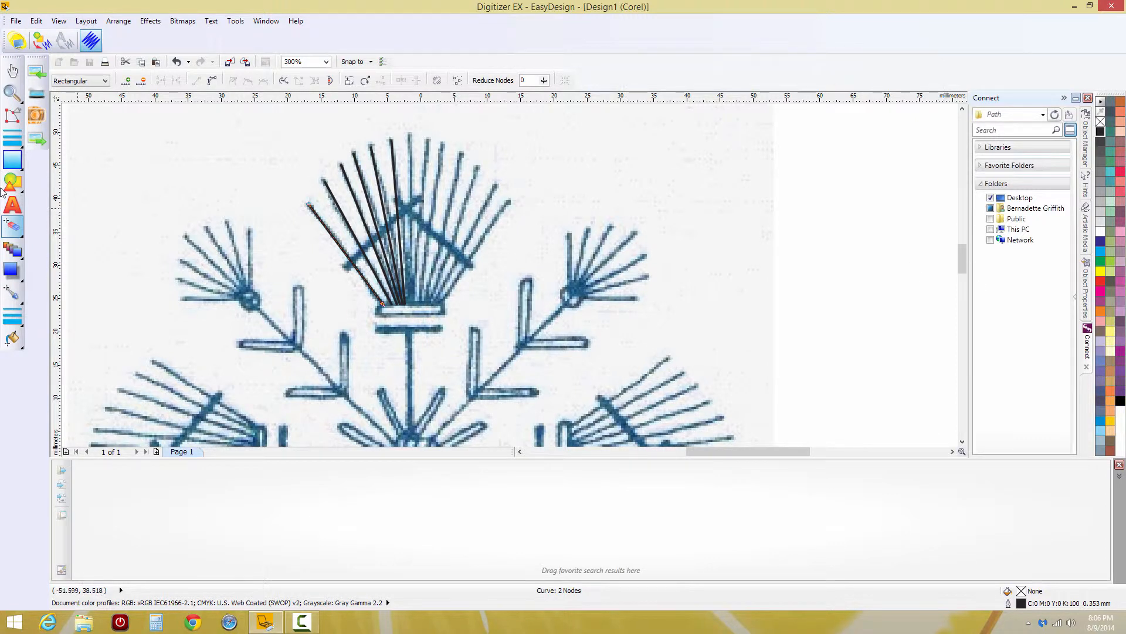
{"action": "left_click", "coordinate": [14, 71]}
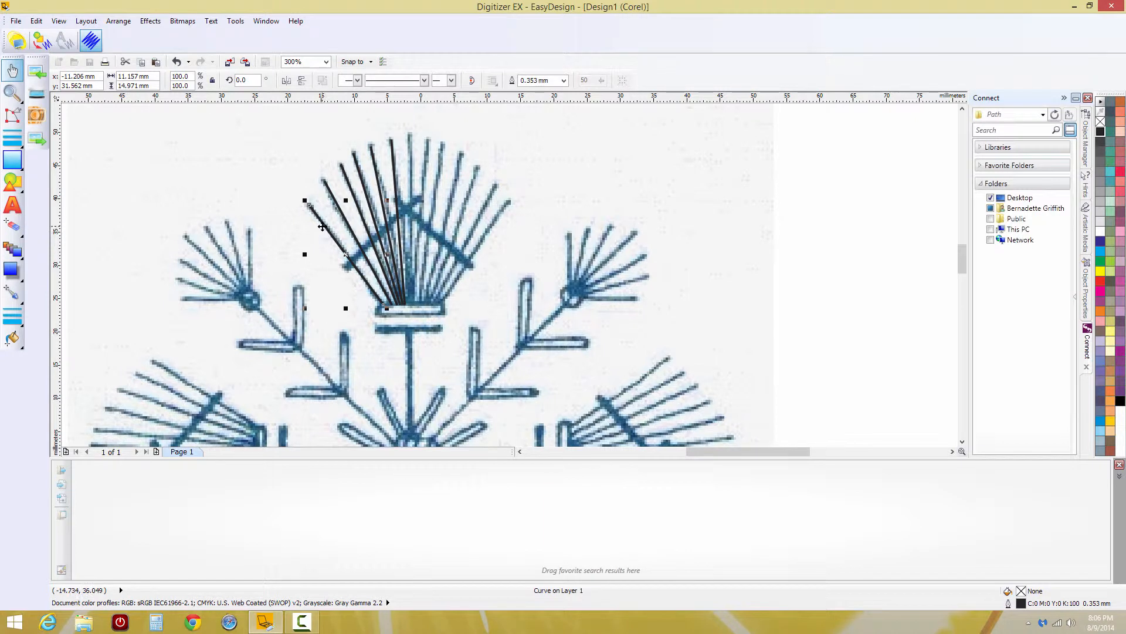
{"action": "left_click", "coordinate": [347, 171], "text": "shift"}
{"action": "left_click", "coordinate": [341, 167], "text": "shift"}
{"action": "left_click", "coordinate": [355, 151], "text": "shift"}
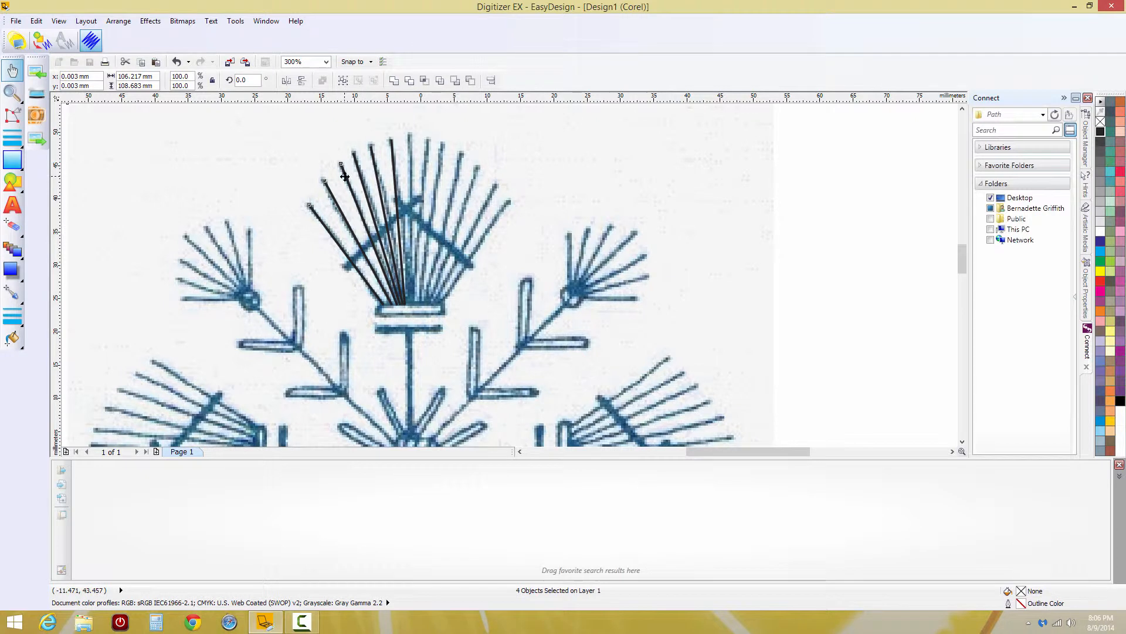
{"action": "left_click", "coordinate": [796, 180]}
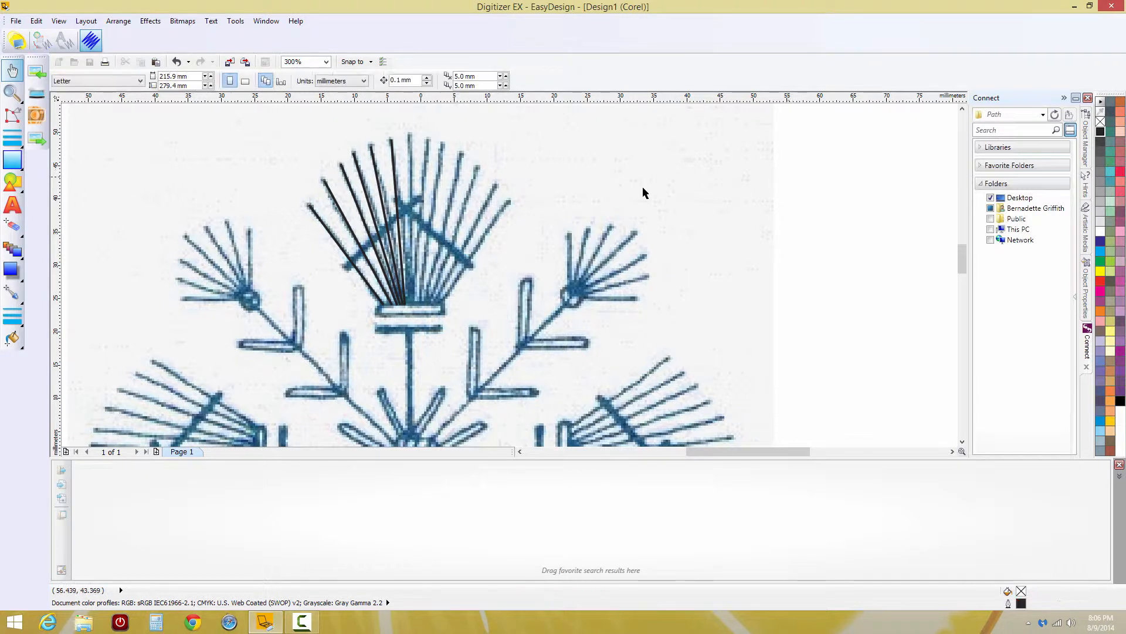
Select the six traced lines left of the upper fan's centre and group them.
{"action": "left_click", "coordinate": [395, 162]}
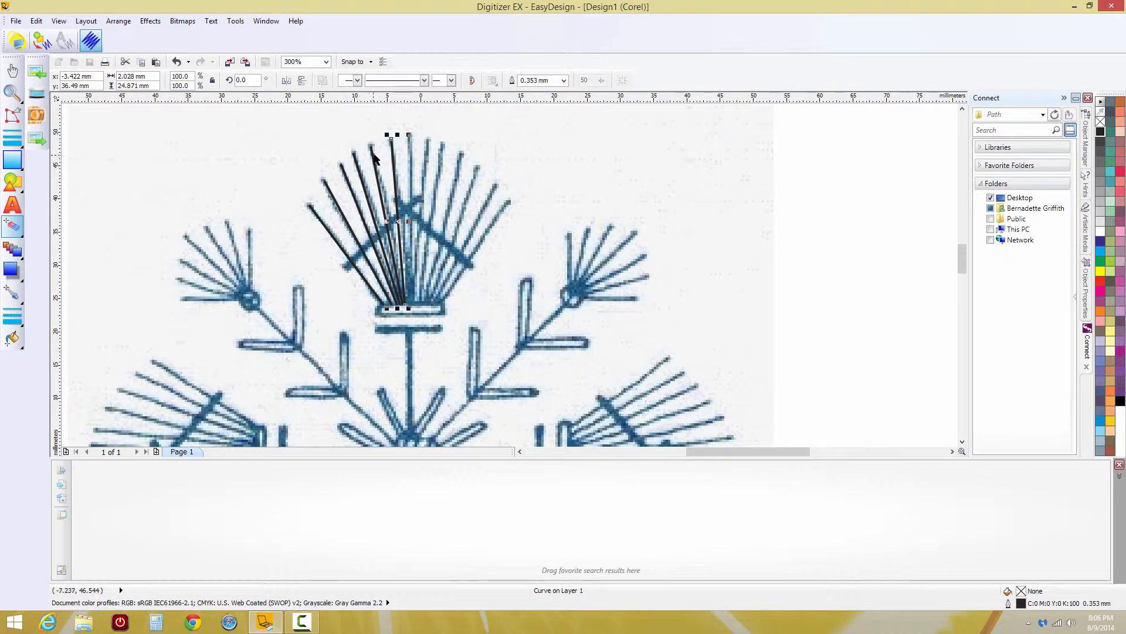
{"action": "left_click", "coordinate": [373, 157], "text": "shift"}
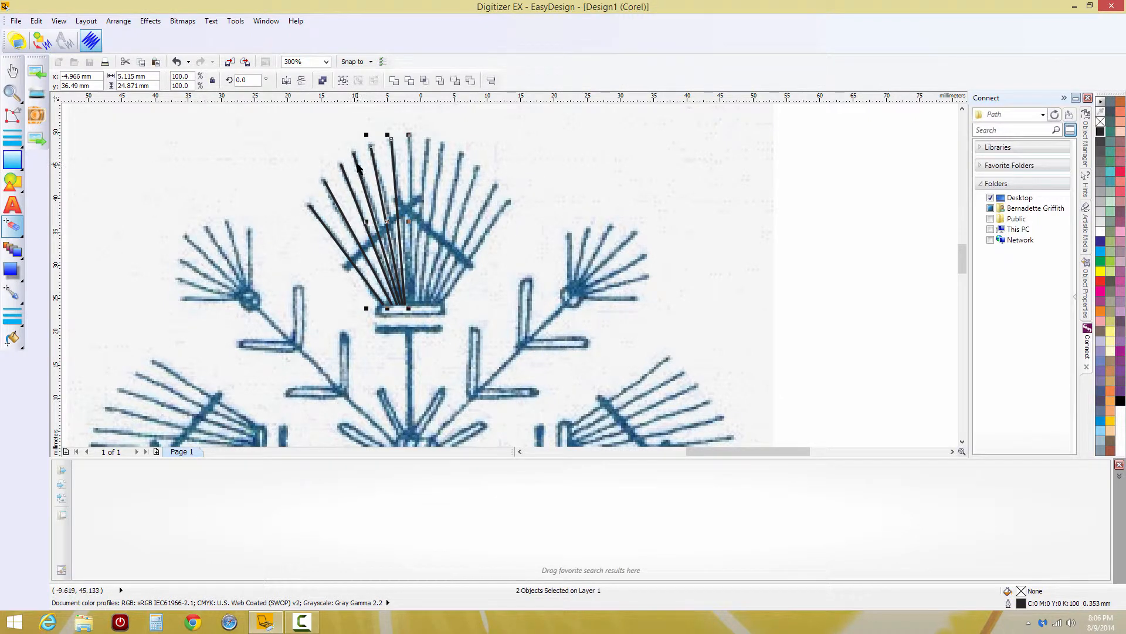
{"action": "left_click", "coordinate": [355, 170], "text": "shift"}
{"action": "left_click", "coordinate": [326, 189], "text": "shift"}
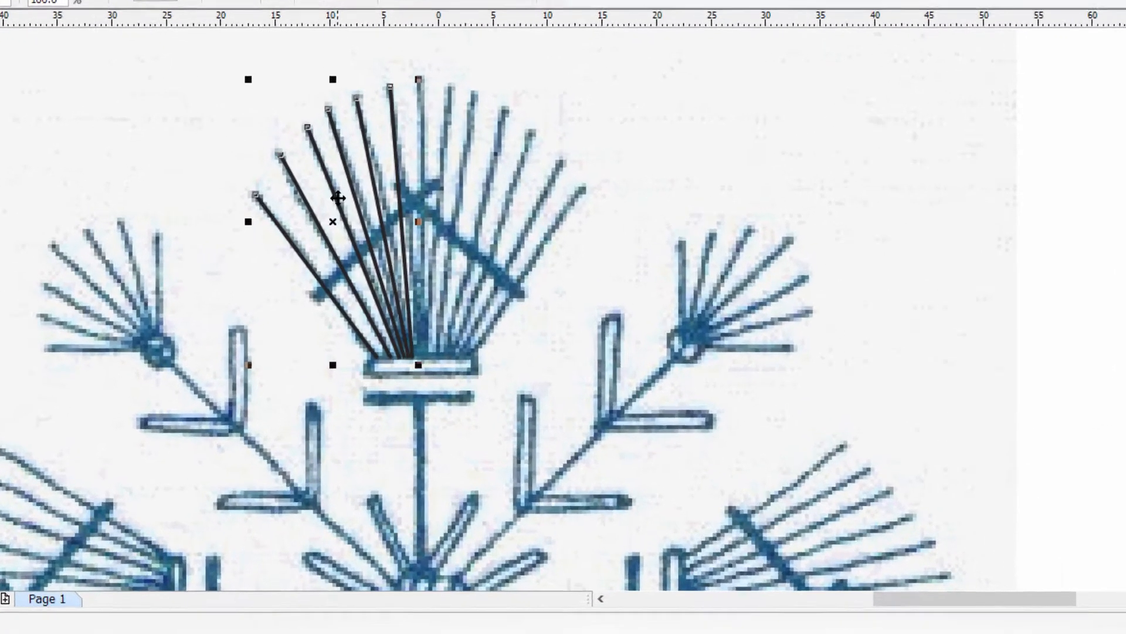
{"action": "right_click", "coordinate": [360, 207]}
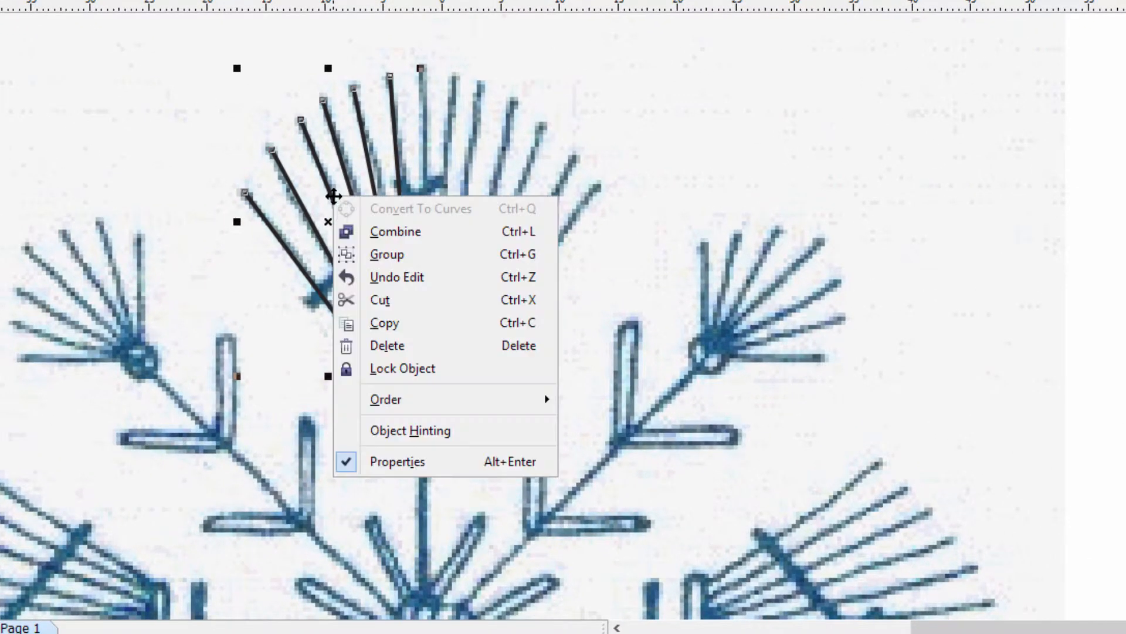
{"action": "left_click", "coordinate": [361, 258]}
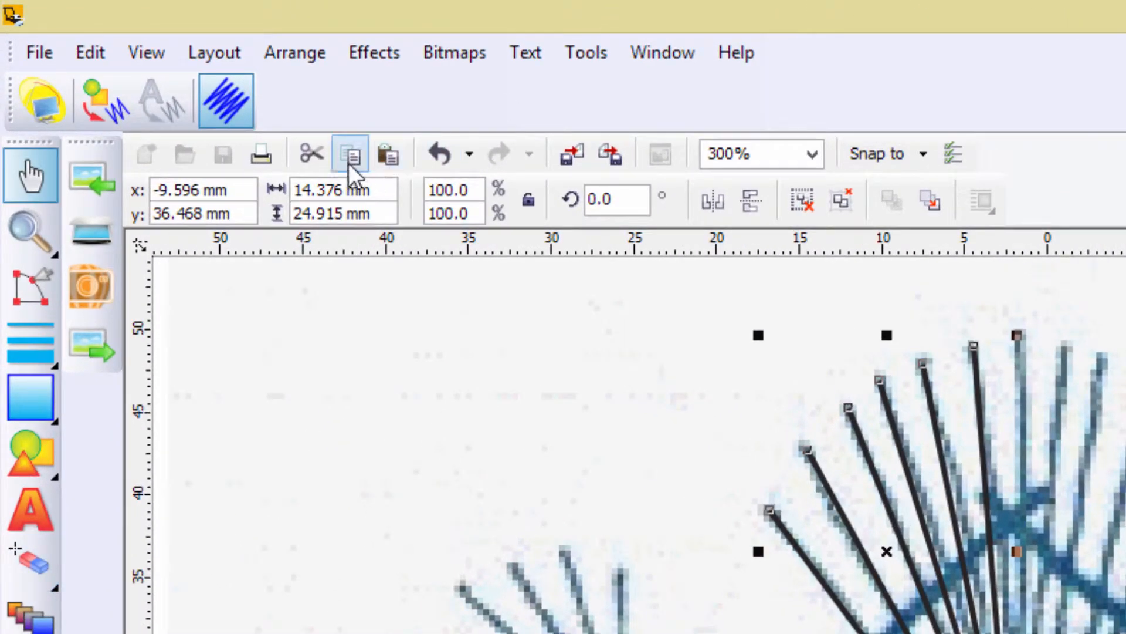
Duplicate the six-line group, mirror the copy horizontally and place it over the strokes right of the fan's centre.
{"action": "left_click", "coordinate": [351, 158]}
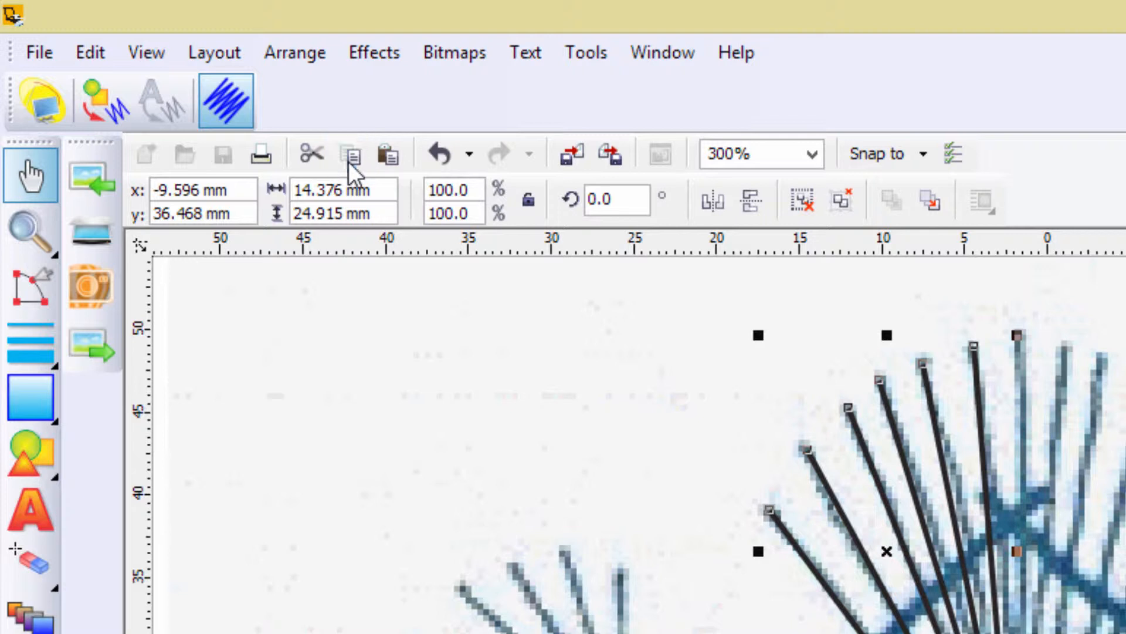
{"action": "left_click", "coordinate": [390, 154]}
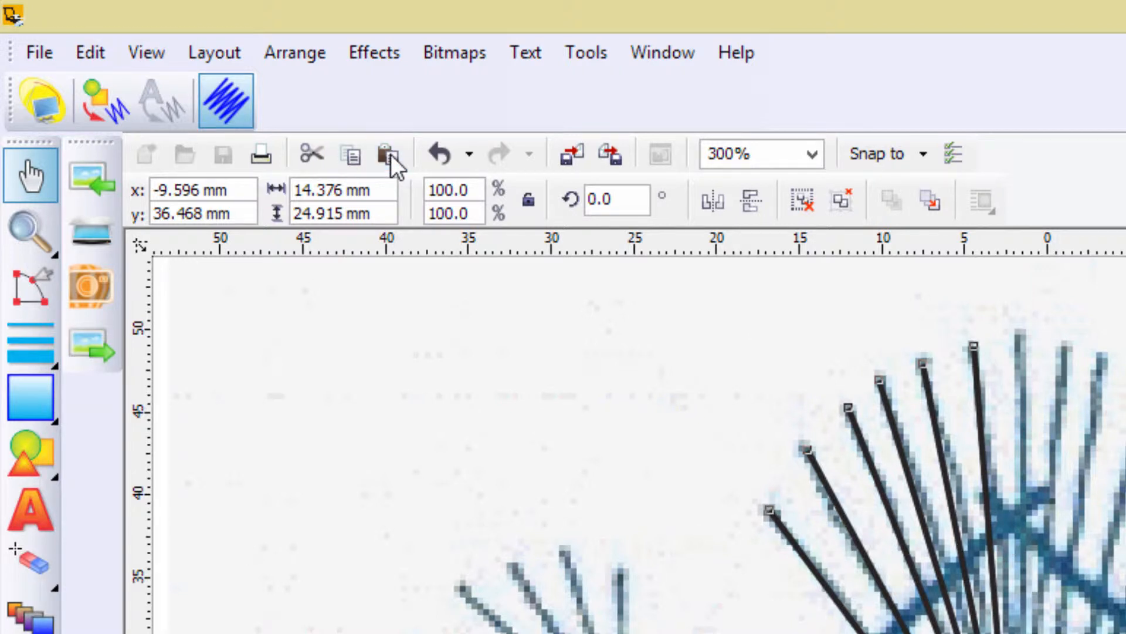
{"action": "left_click", "coordinate": [731, 199]}
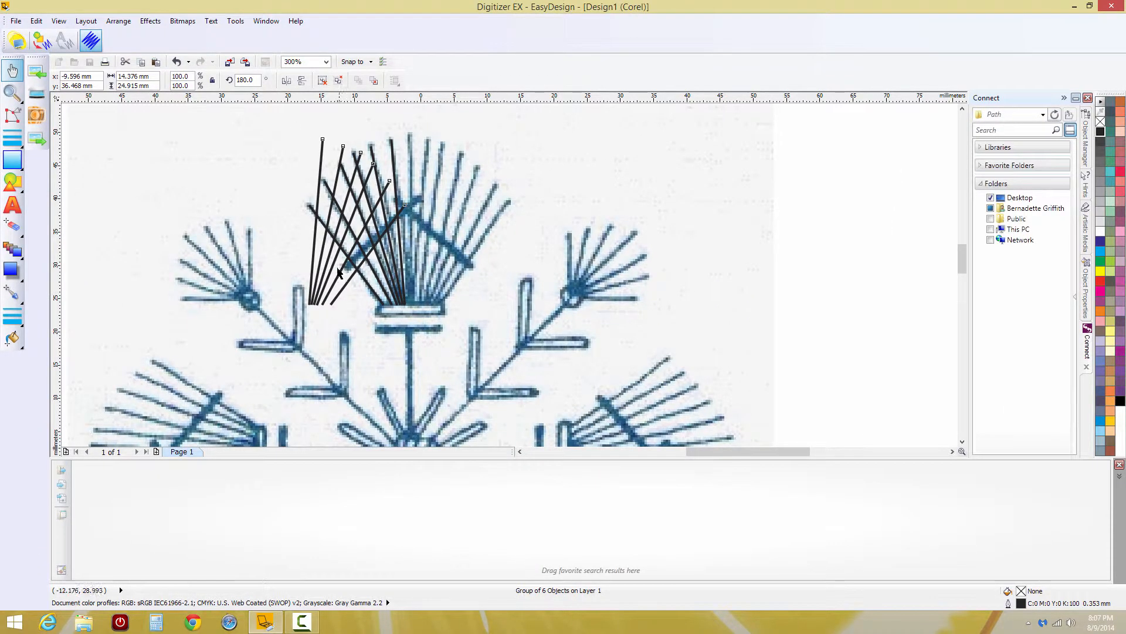
{"action": "left_click", "coordinate": [333, 265]}
{"action": "left_click", "coordinate": [331, 259]}
{"action": "left_click_drag", "start_coordinate": [336, 257], "coordinate": [435, 253]}
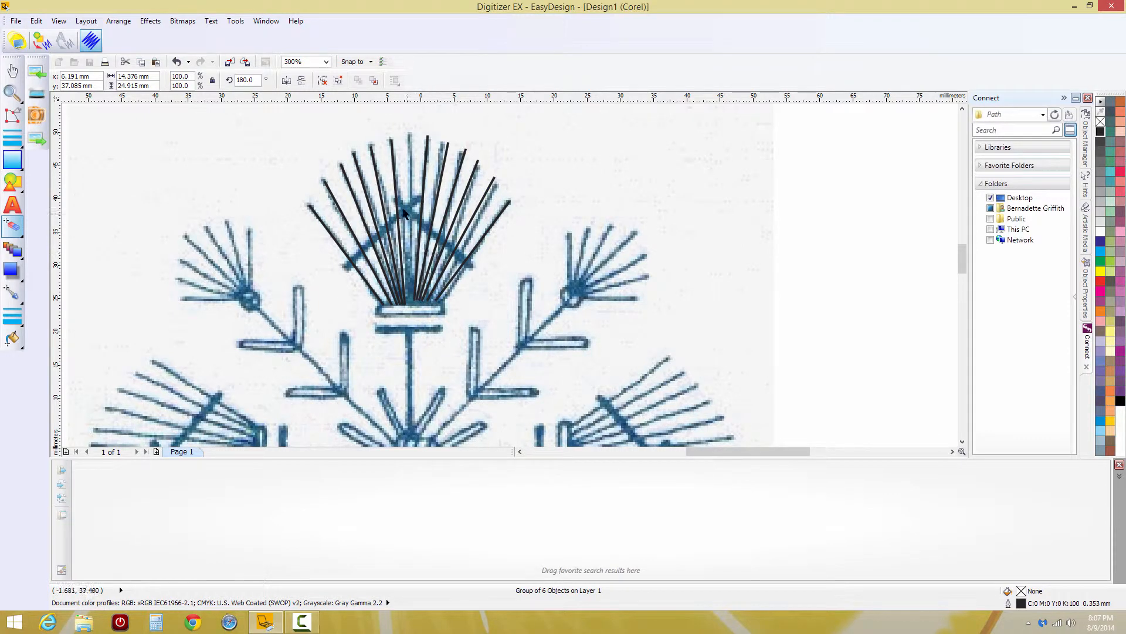
Align the left and right line groups of the fan by their bottom edges, leaving nothing selected.
{"action": "left_click", "coordinate": [379, 182], "text": "shift"}
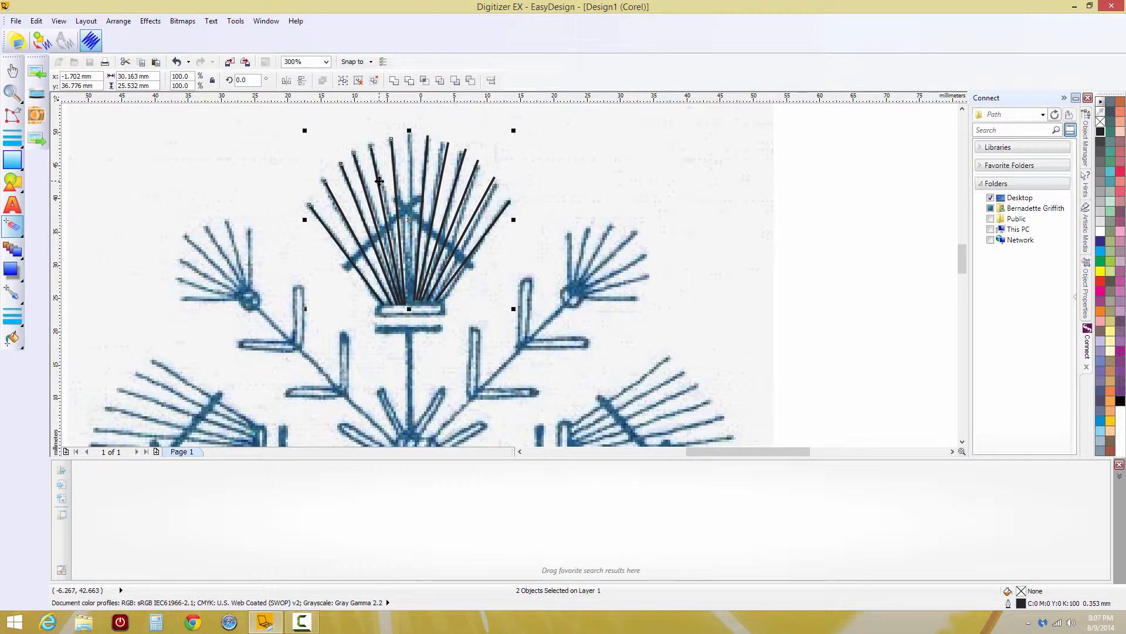
{"action": "key", "text": "ctrl+g"}
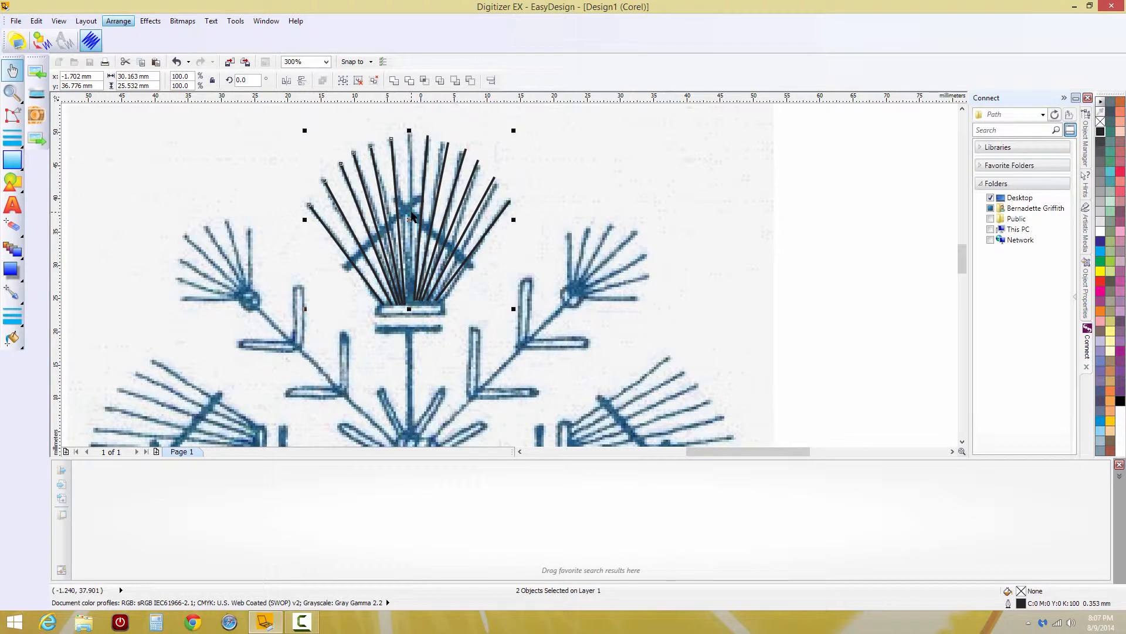
{"action": "left_click", "coordinate": [119, 22]}
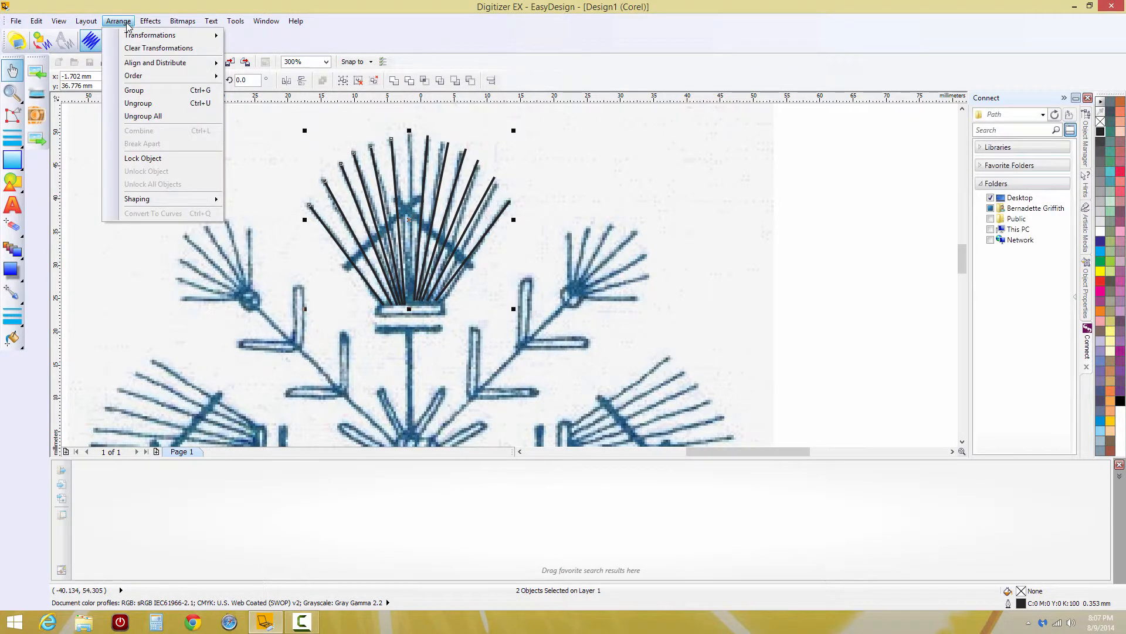
{"action": "mouse_move", "coordinate": [136, 62]}
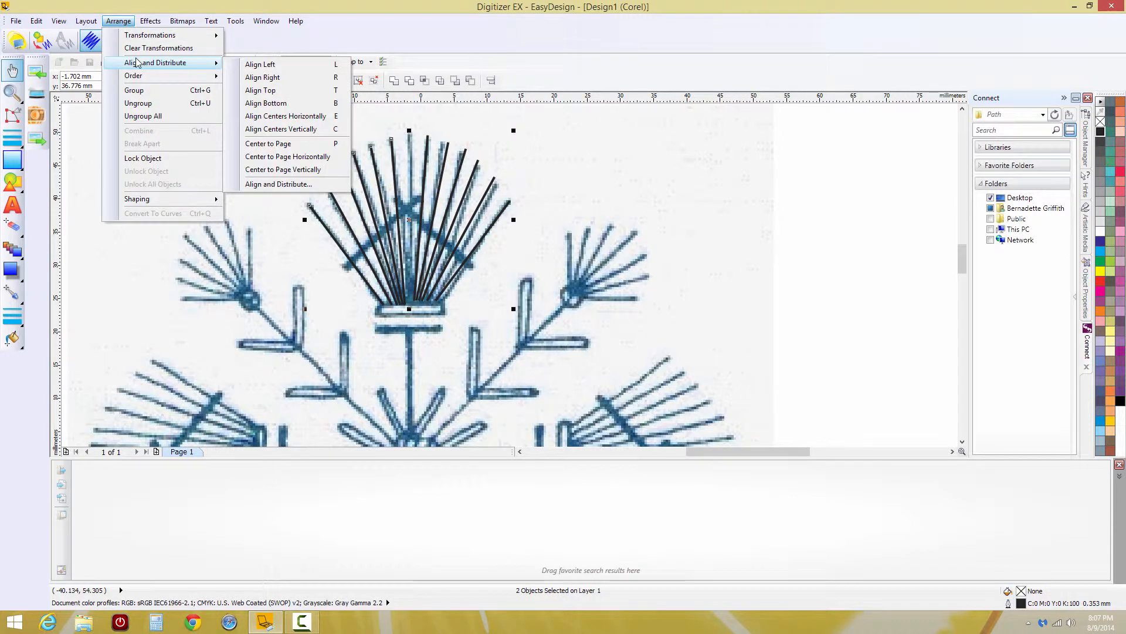
{"action": "left_click", "coordinate": [284, 104]}
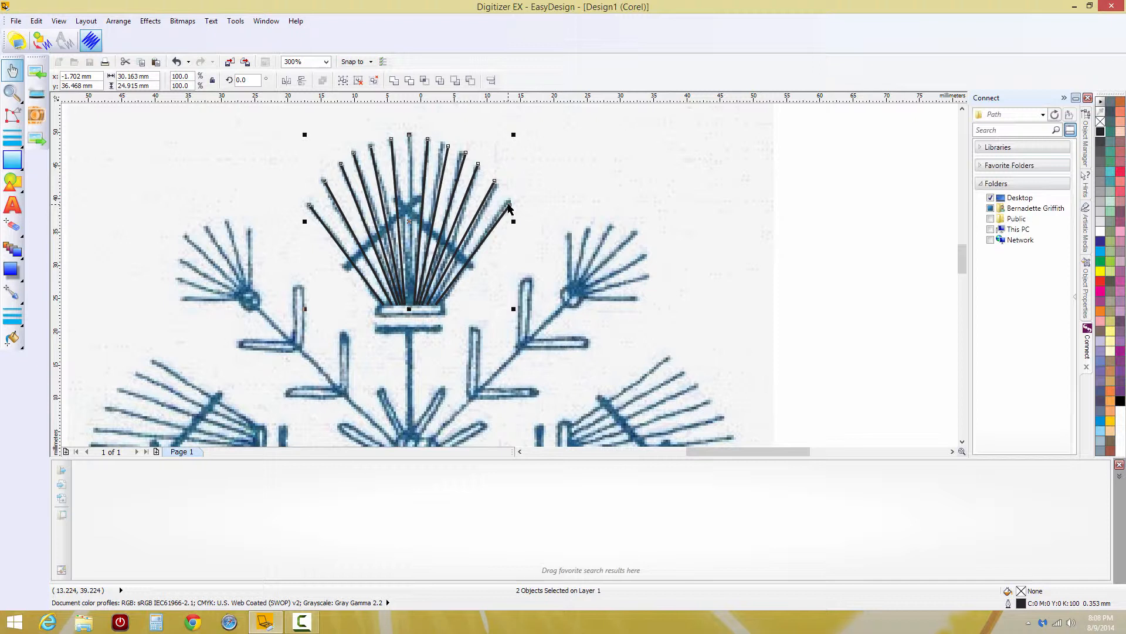
{"action": "left_click", "coordinate": [784, 166]}
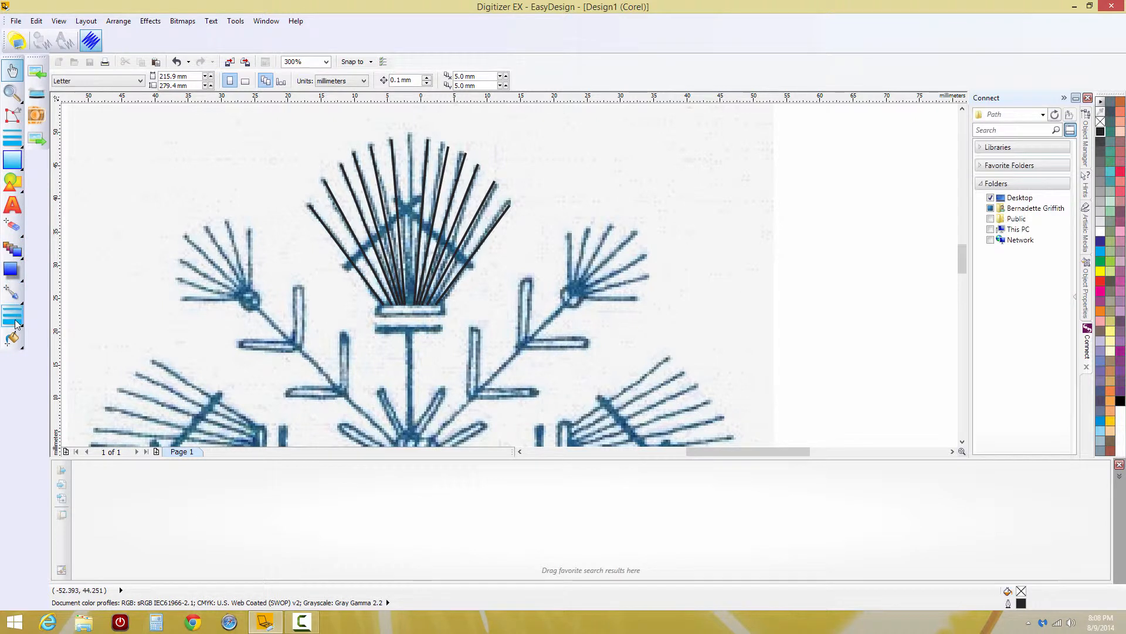
Trace the fan's centre stroke with a vertical straight line about 25.5 mm tall, ending at the base bar.
{"action": "left_click", "coordinate": [13, 139]}
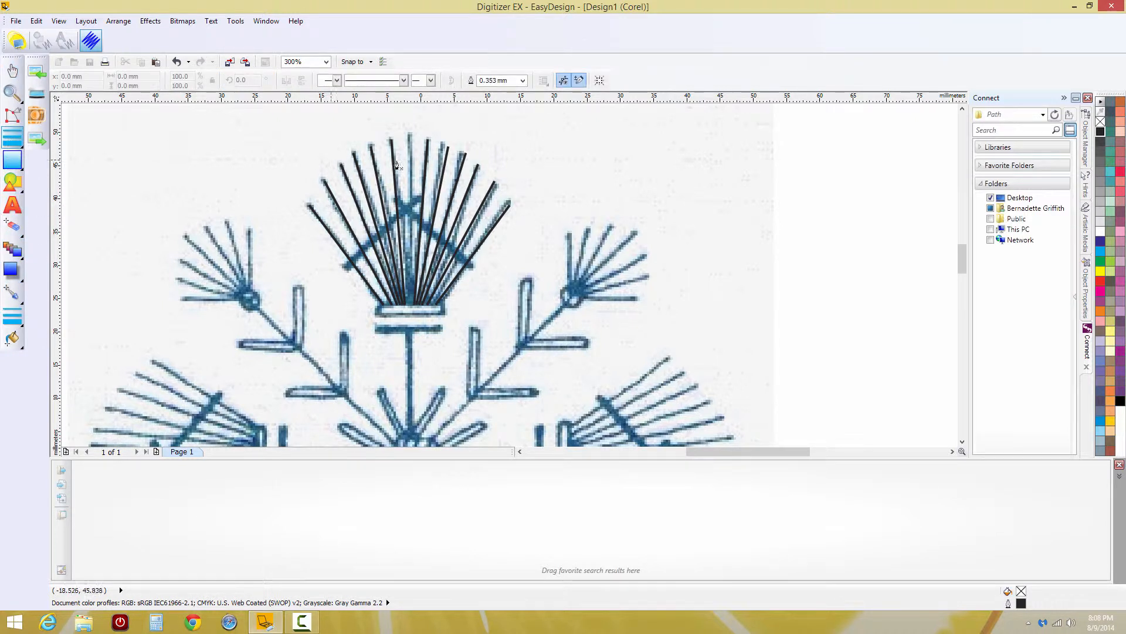
{"action": "left_click", "coordinate": [410, 136]}
{"action": "left_click", "coordinate": [410, 309]}
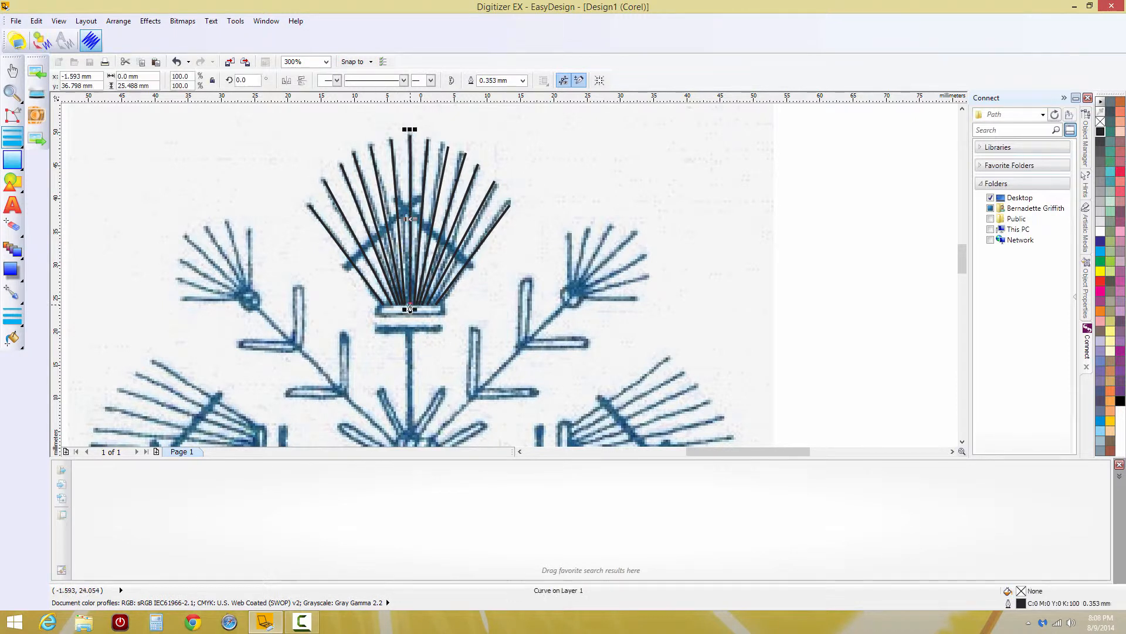
Turn on Snap to Objects and trace the base bar's upper edge, about 9.9 mm long, along the fan lines' lower ends.
{"action": "scroll", "coordinate": [434, 322], "scroll_direction": "up", "scroll_amount": 2}
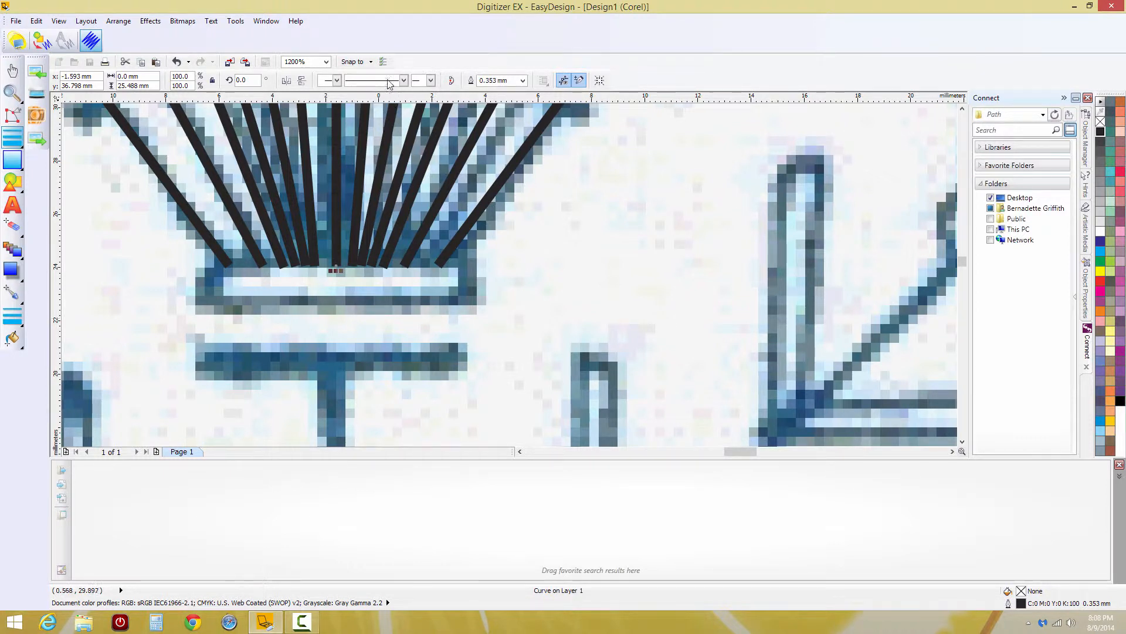
{"action": "left_click", "coordinate": [371, 62]}
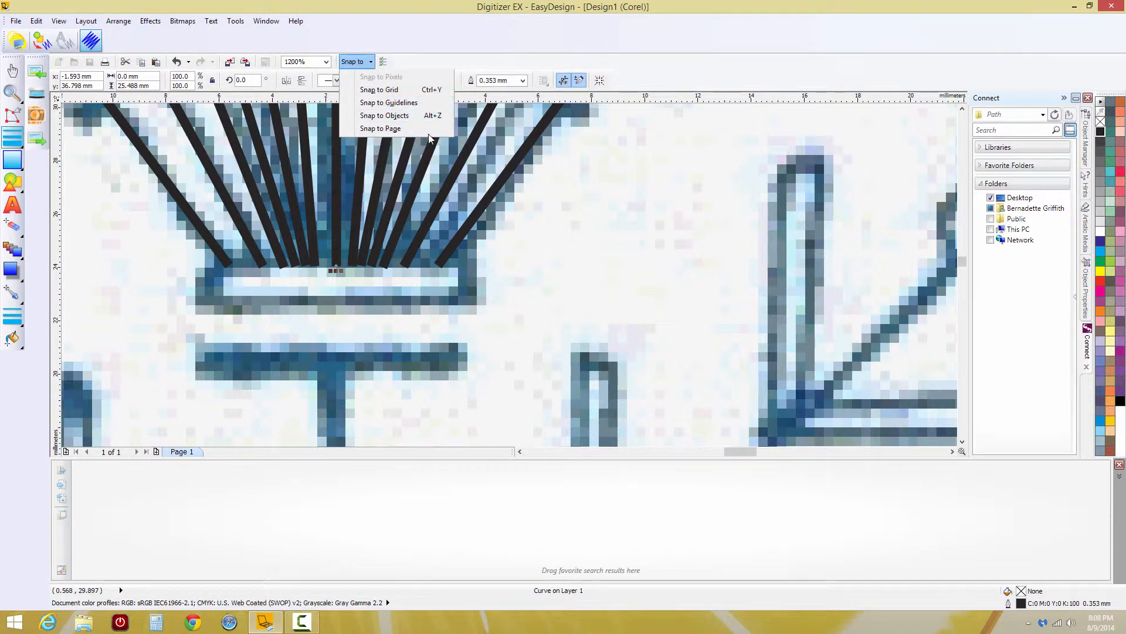
{"action": "left_click", "coordinate": [353, 116]}
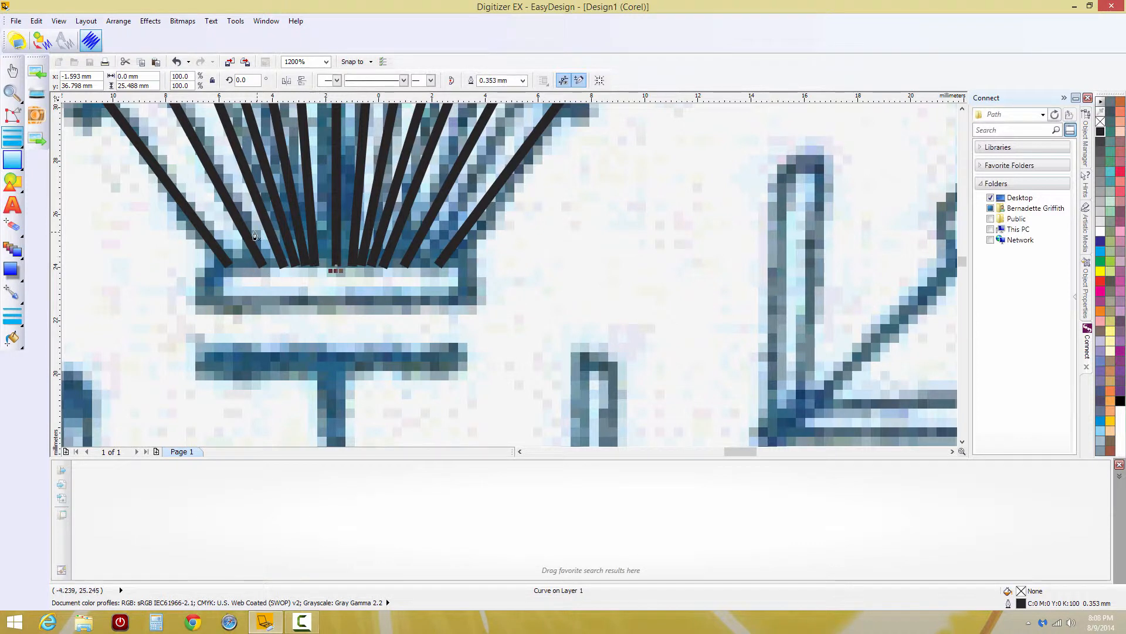
{"action": "left_click", "coordinate": [472, 263]}
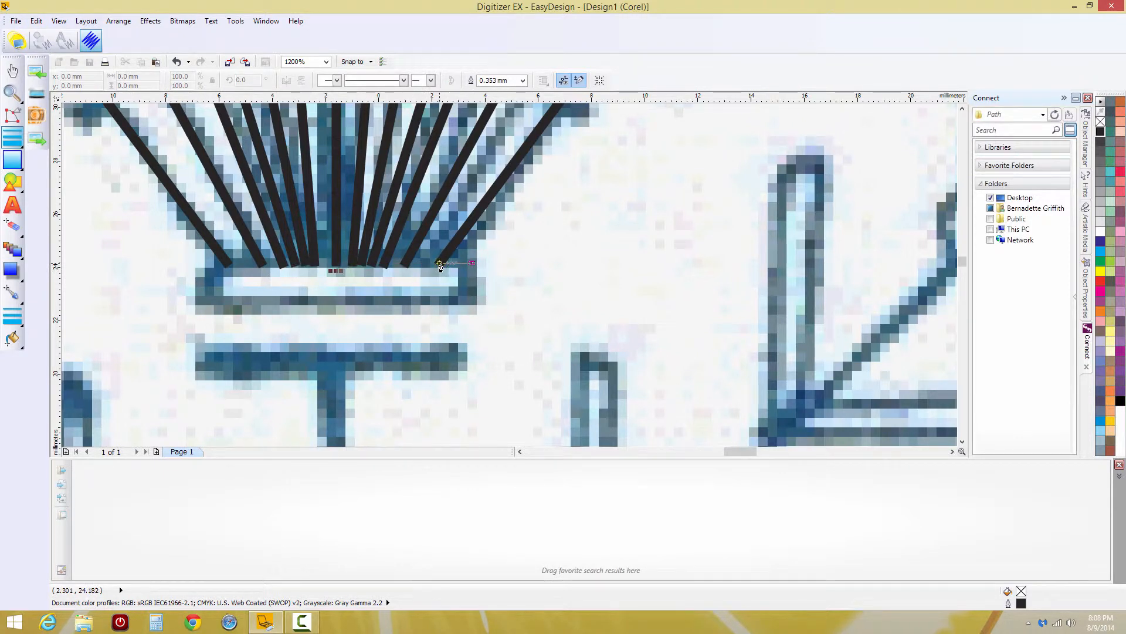
{"action": "left_click", "coordinate": [438, 262]}
{"action": "left_click", "coordinate": [400, 267]}
{"action": "left_click", "coordinate": [377, 264]}
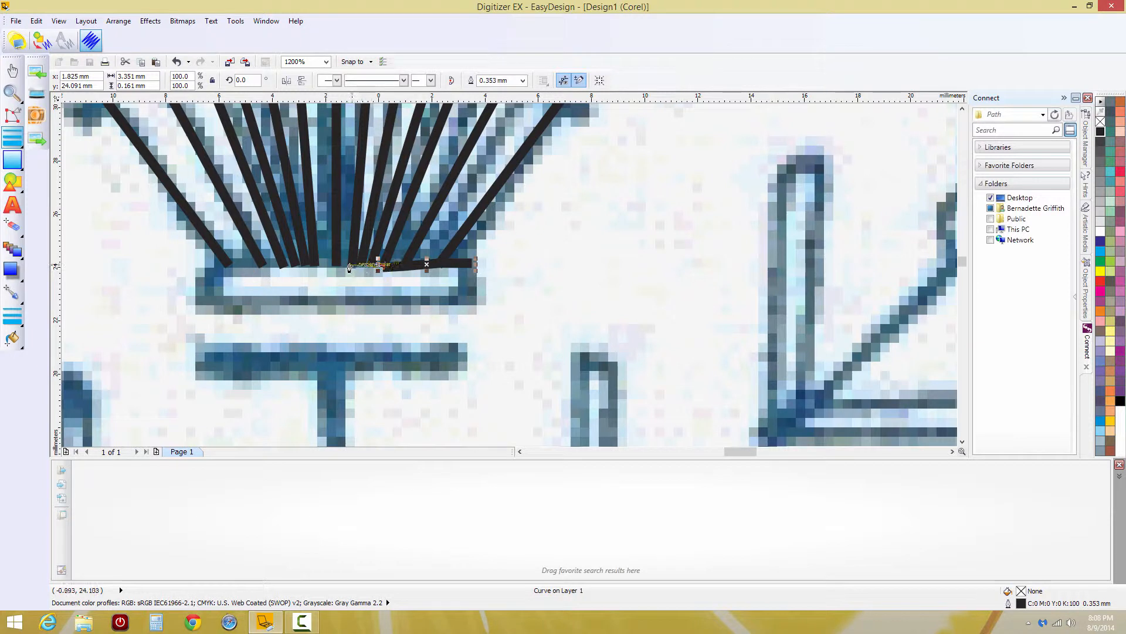
{"action": "left_click", "coordinate": [226, 267]}
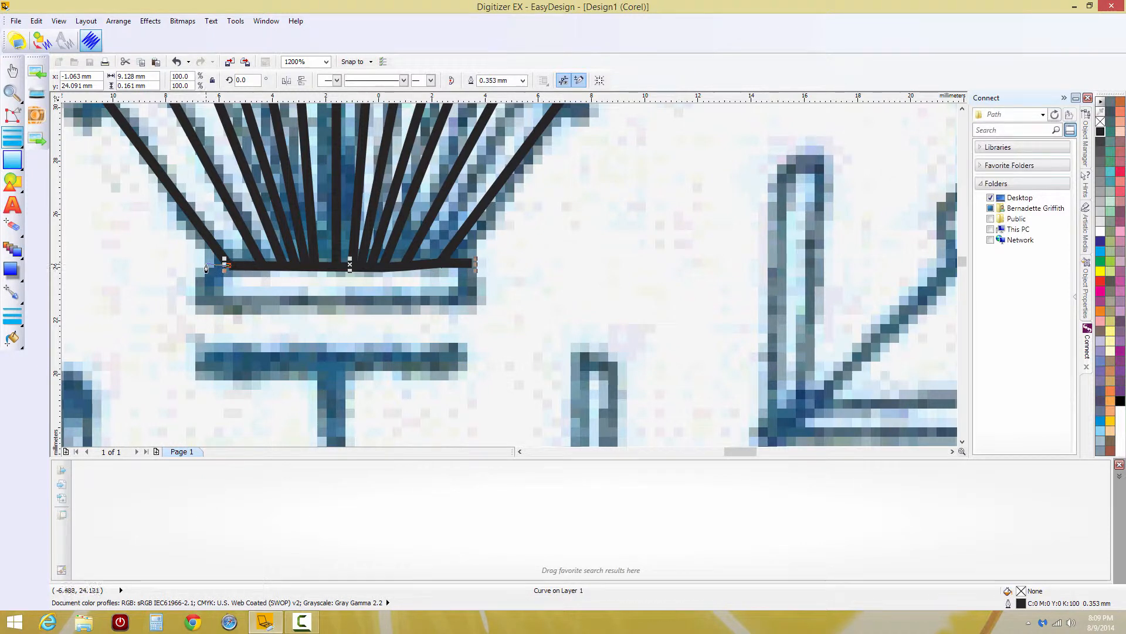
{"action": "left_click_drag", "start_coordinate": [208, 268], "coordinate": [210, 317]}
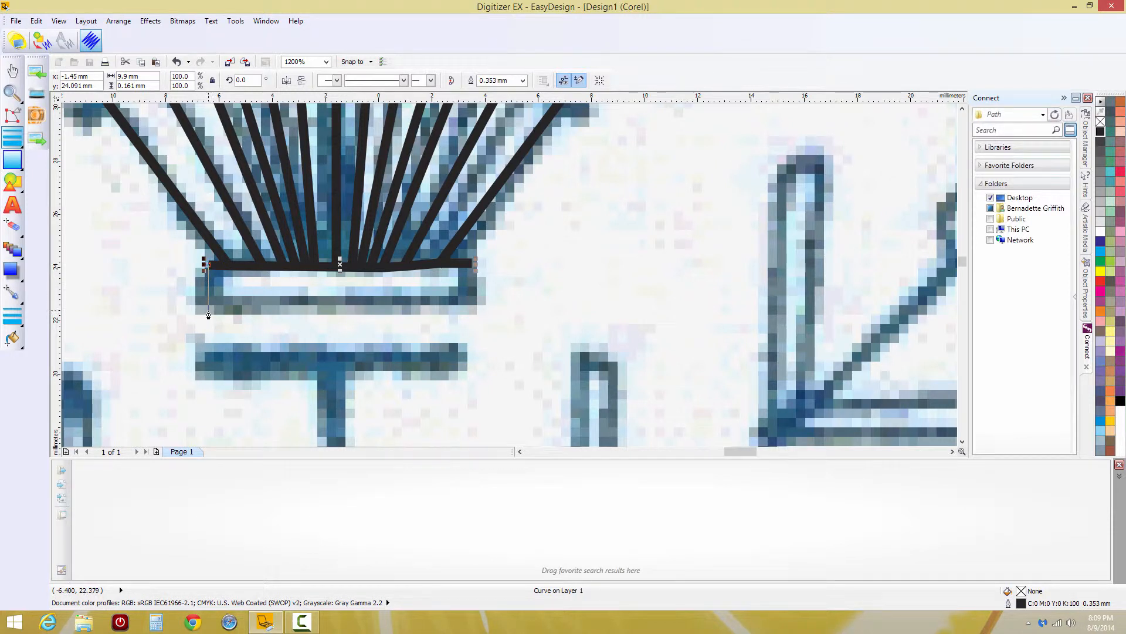
Complete the base bar as a closed outline about 10 mm wide and 2 mm high by tracing its left, lower and right edges.
{"action": "left_click", "coordinate": [208, 317]}
{"action": "left_click", "coordinate": [474, 318]}
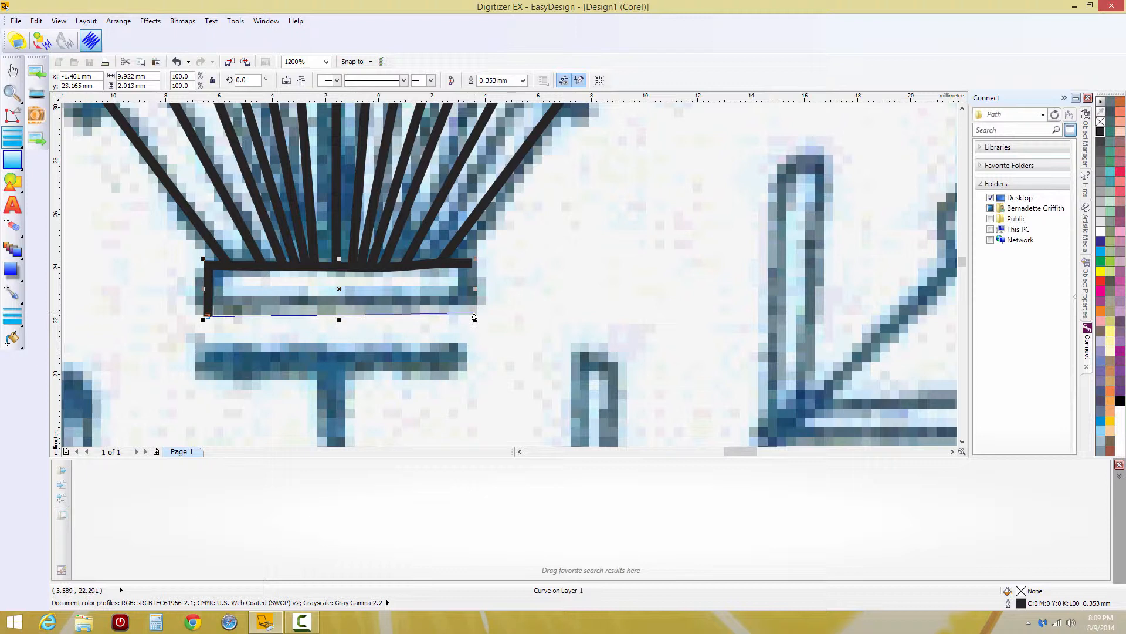
{"action": "left_click", "coordinate": [474, 317]}
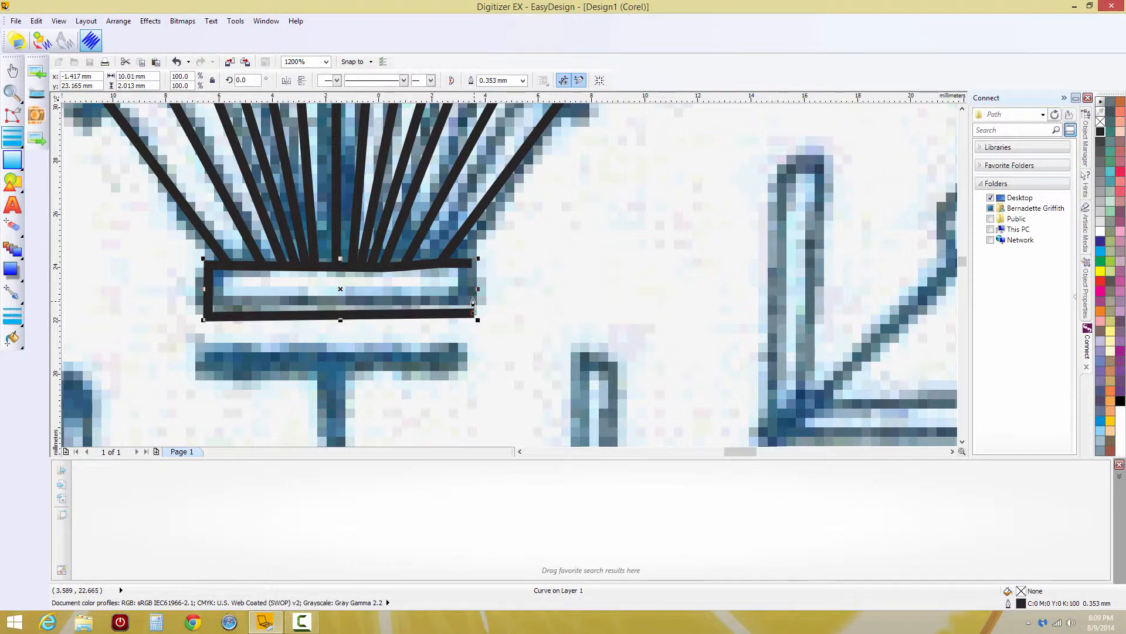
{"action": "left_click", "coordinate": [473, 267]}
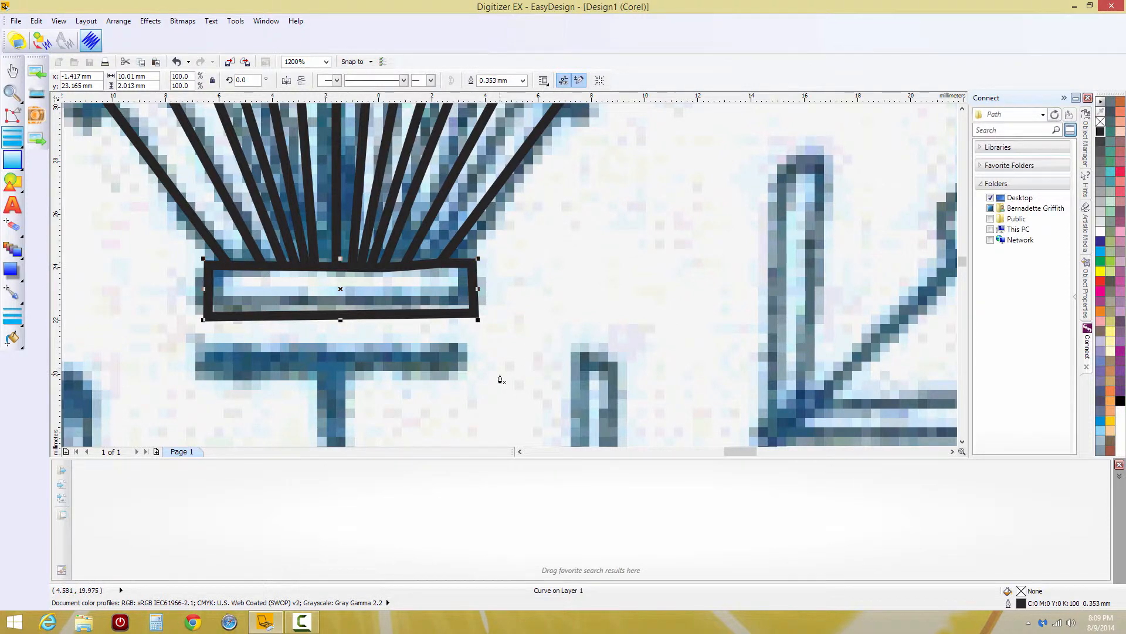
Trace the second bar under the base bar with straight lower, right and left edges, about 9.6 mm wide and 2 mm high.
{"action": "scroll", "coordinate": [500, 380], "scroll_direction": "down", "scroll_amount": 2}
{"action": "scroll", "coordinate": [496, 375], "scroll_direction": "down", "scroll_amount": 1}
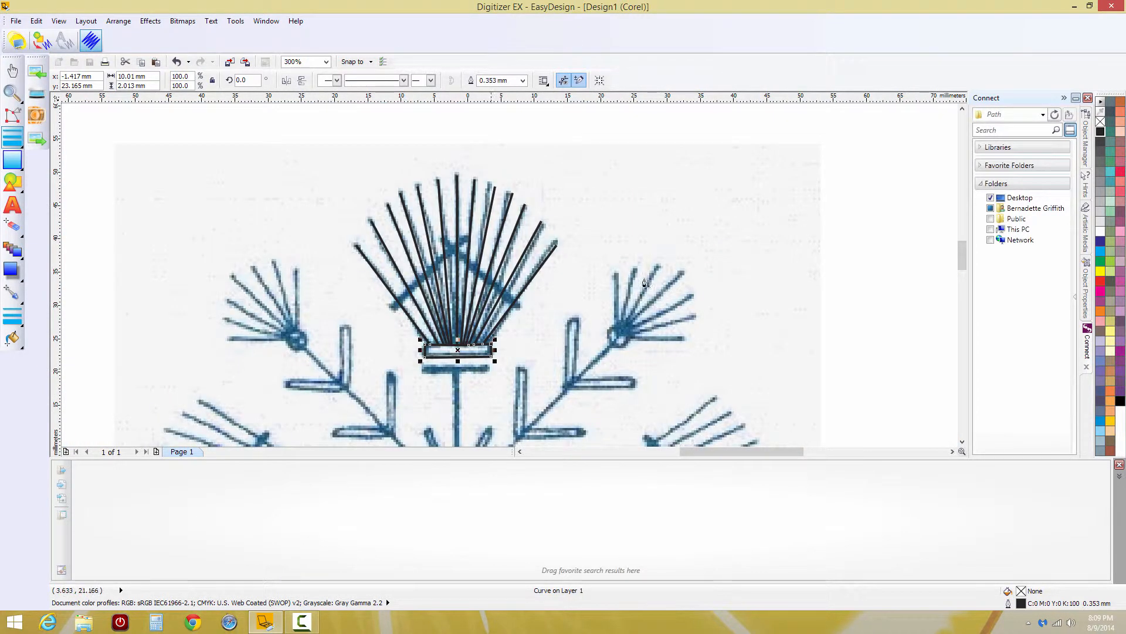
{"action": "left_click_drag", "start_coordinate": [963, 247], "coordinate": [958, 258]}
{"action": "scroll", "coordinate": [458, 260], "scroll_direction": "up", "scroll_amount": 1}
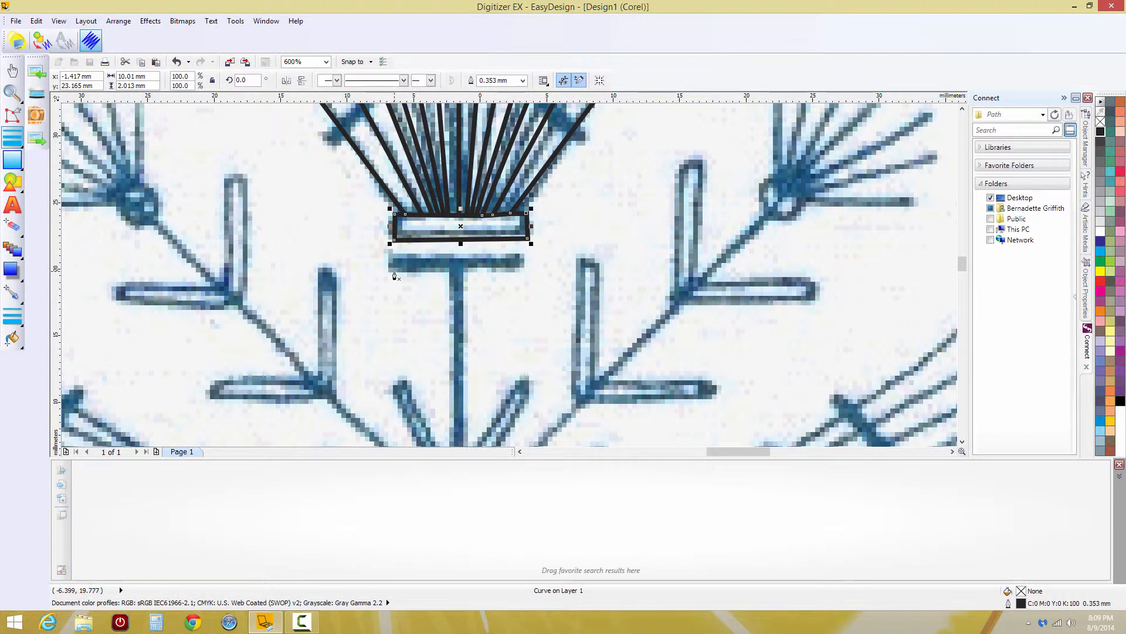
{"action": "left_click", "coordinate": [398, 268]}
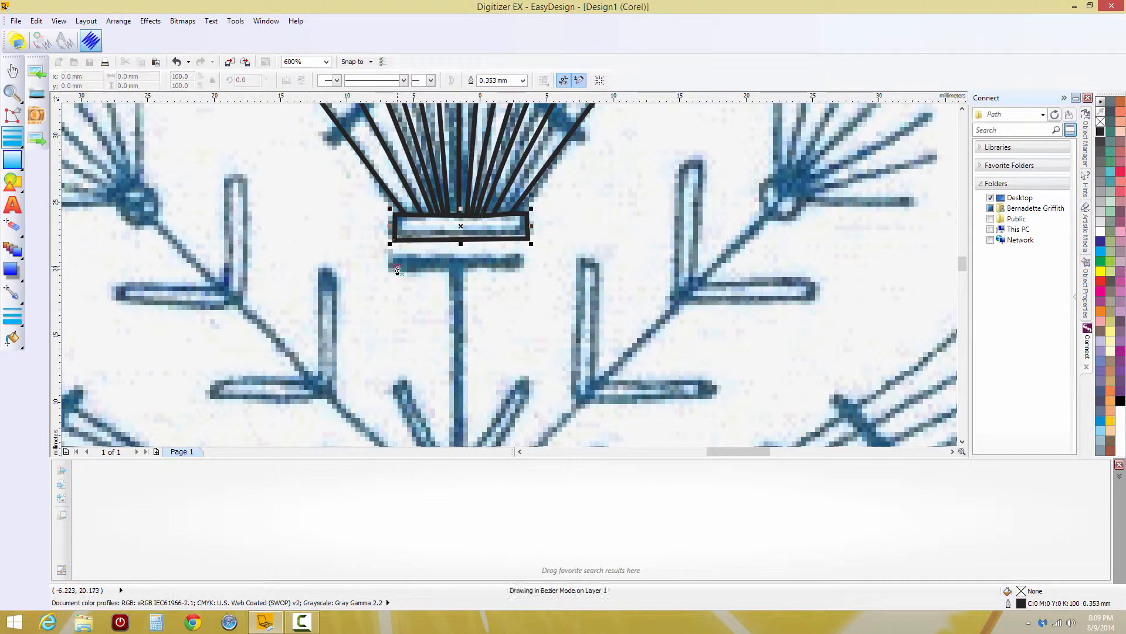
{"action": "left_click", "coordinate": [525, 268]}
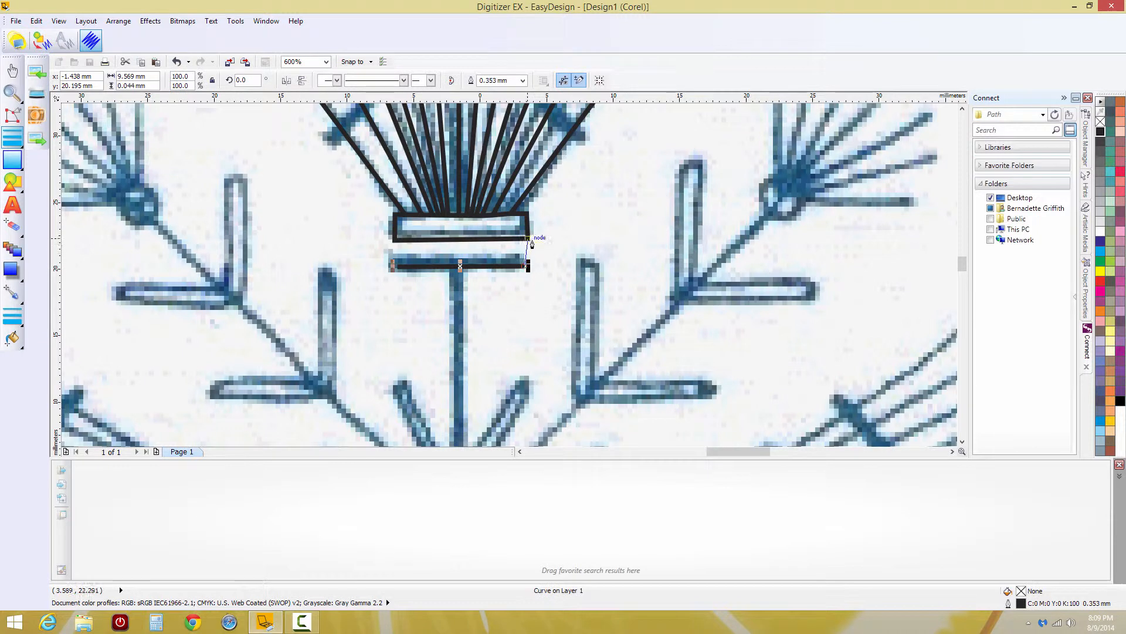
{"action": "left_click", "coordinate": [530, 239]}
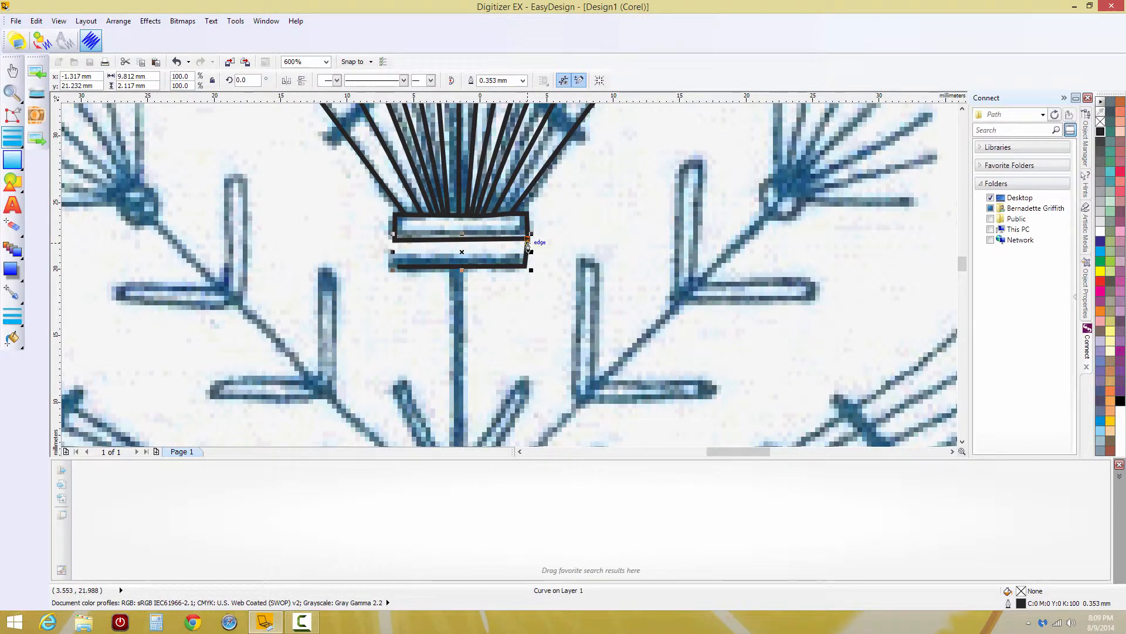
{"action": "left_click", "coordinate": [395, 241]}
{"action": "left_click", "coordinate": [399, 270]}
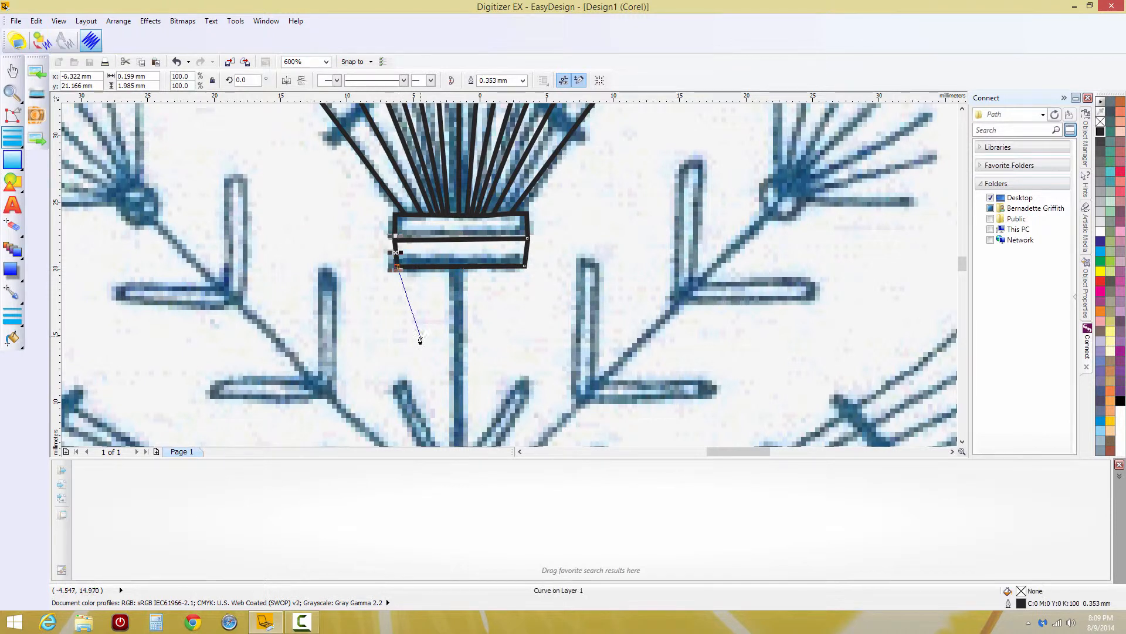
{"action": "key", "text": "Escape"}
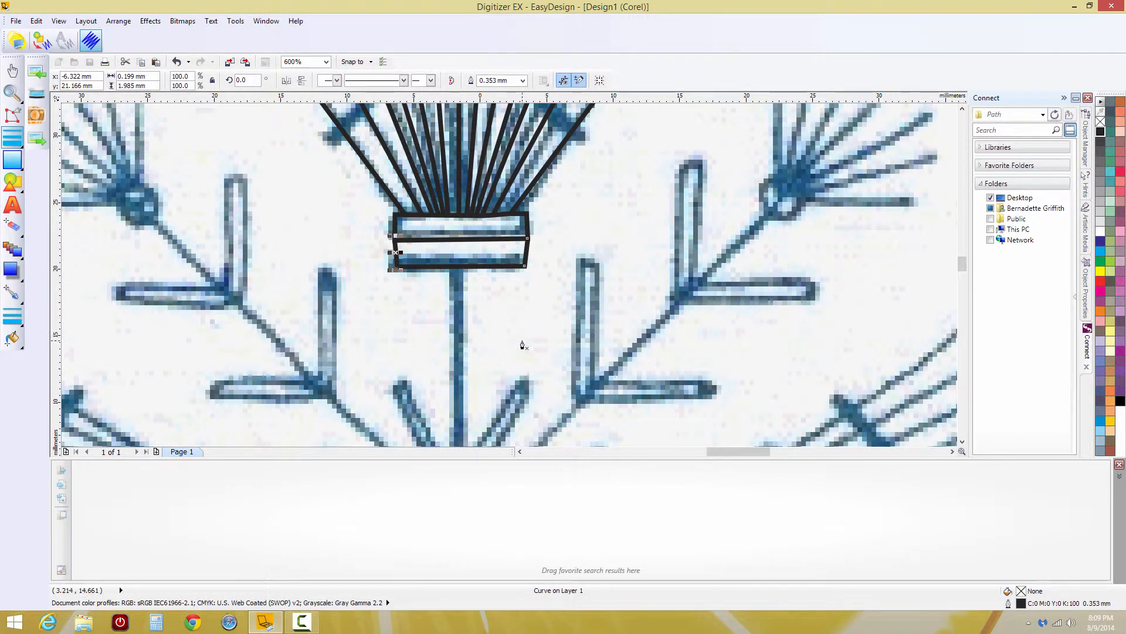
Trace the stem with a vertical straight line about 15.8 mm long from the lower bar down to the motif's centre.
{"action": "scroll", "coordinate": [522, 345], "scroll_direction": "down", "scroll_amount": 1}
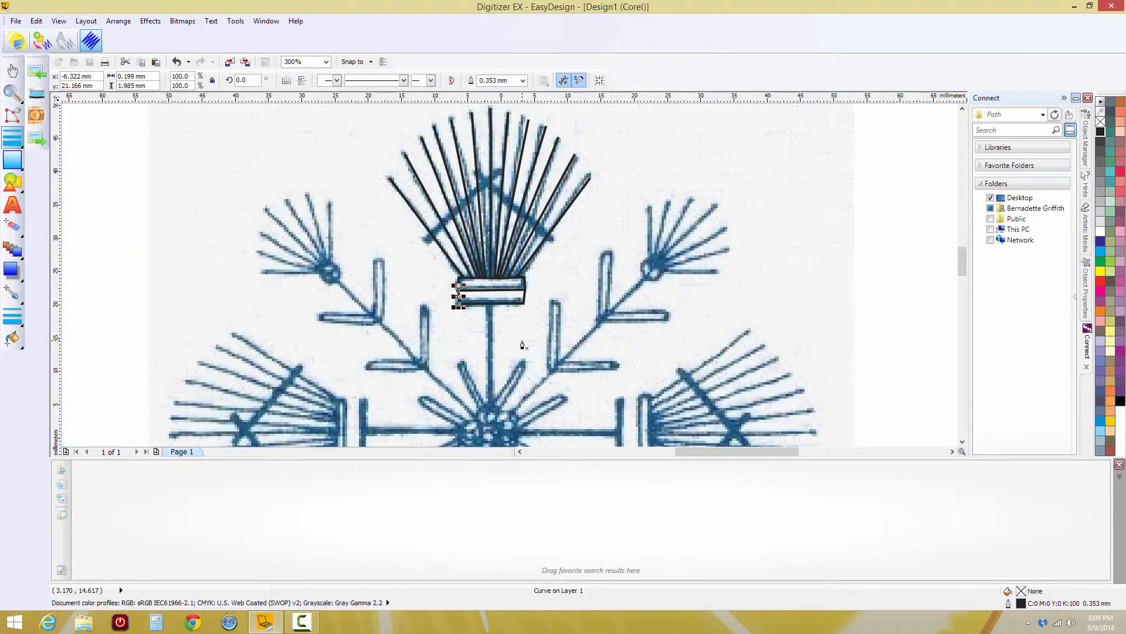
{"action": "left_click", "coordinate": [491, 309]}
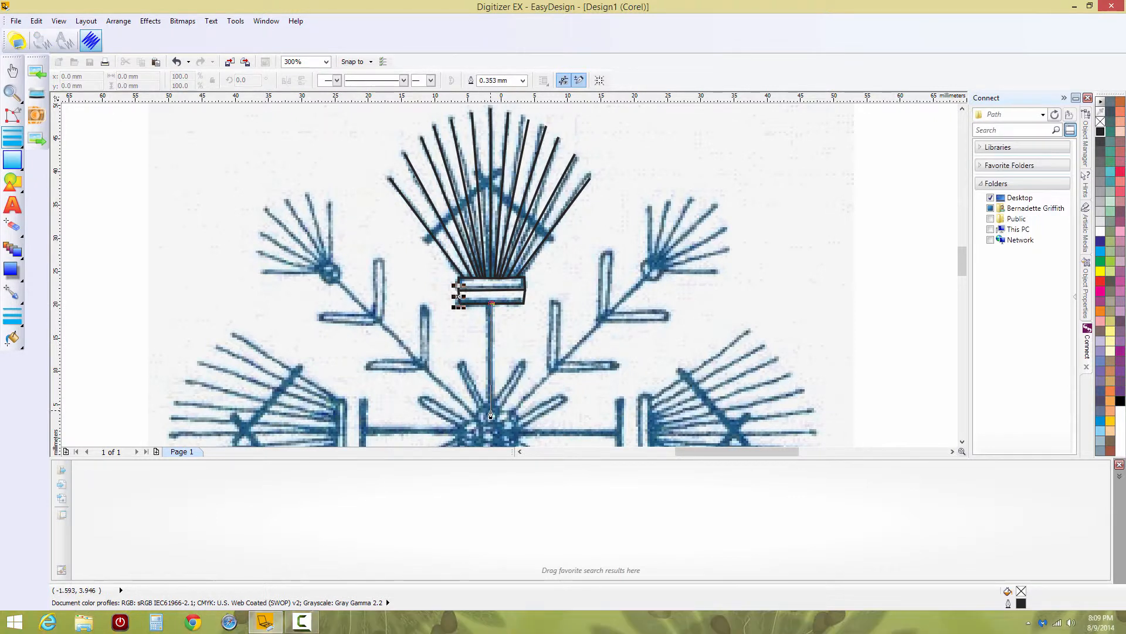
{"action": "scroll", "coordinate": [491, 414], "scroll_direction": "down", "scroll_amount": 2}
{"action": "scroll", "coordinate": [491, 424], "scroll_direction": "up", "scroll_amount": 3}
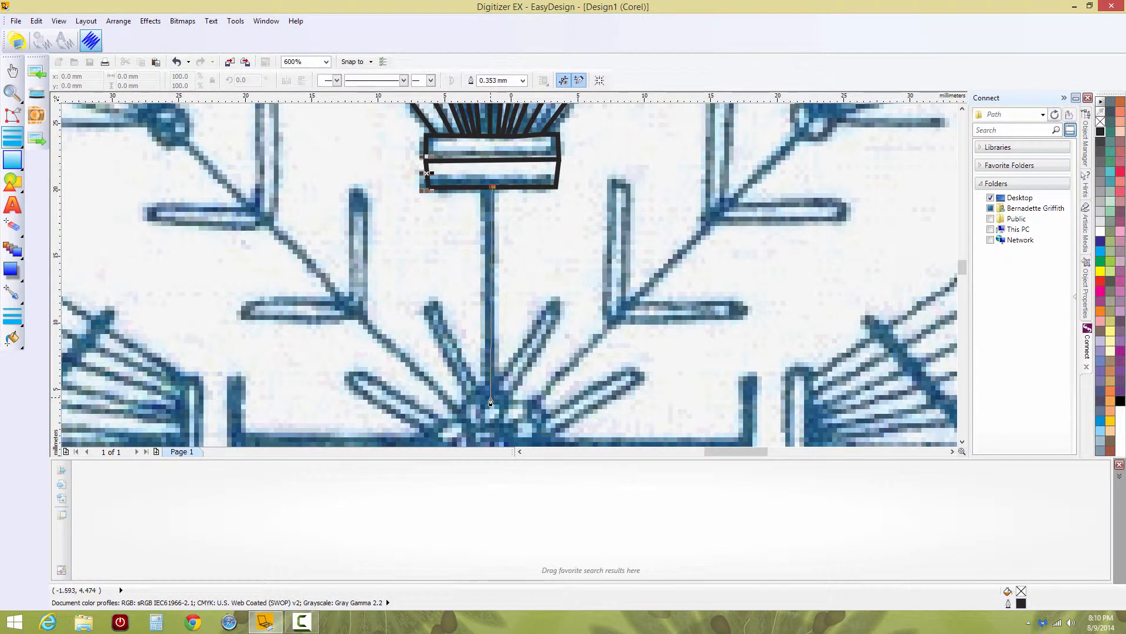
{"action": "left_click", "coordinate": [491, 401]}
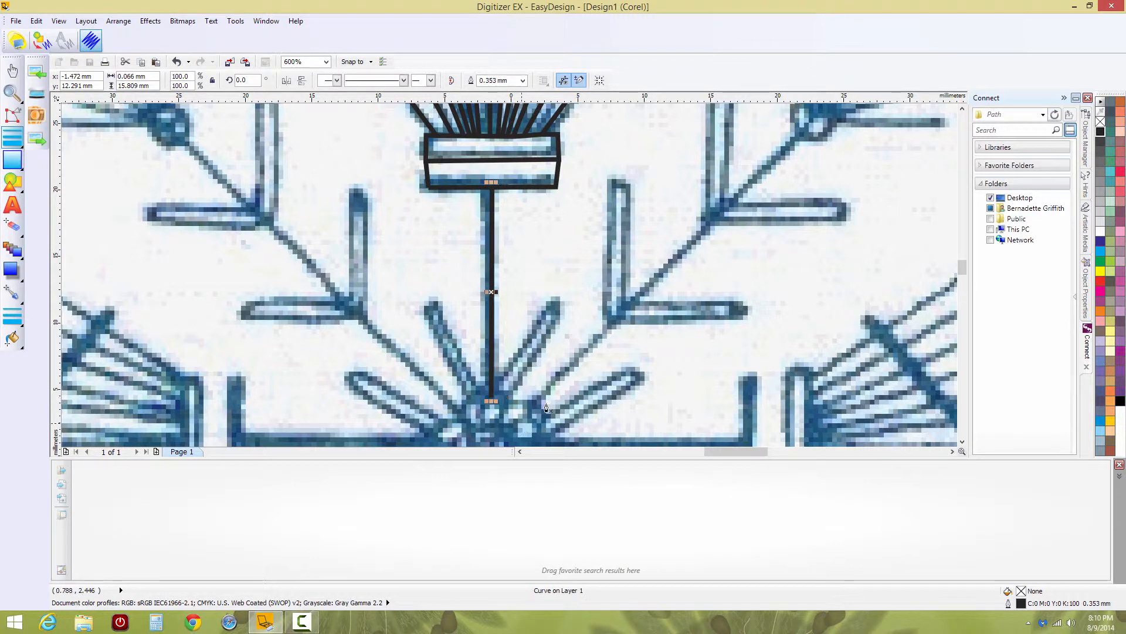
{"action": "scroll", "coordinate": [856, 260], "scroll_direction": "down", "scroll_amount": 1}
{"action": "scroll", "coordinate": [855, 259], "scroll_direction": "down", "scroll_amount": 1}
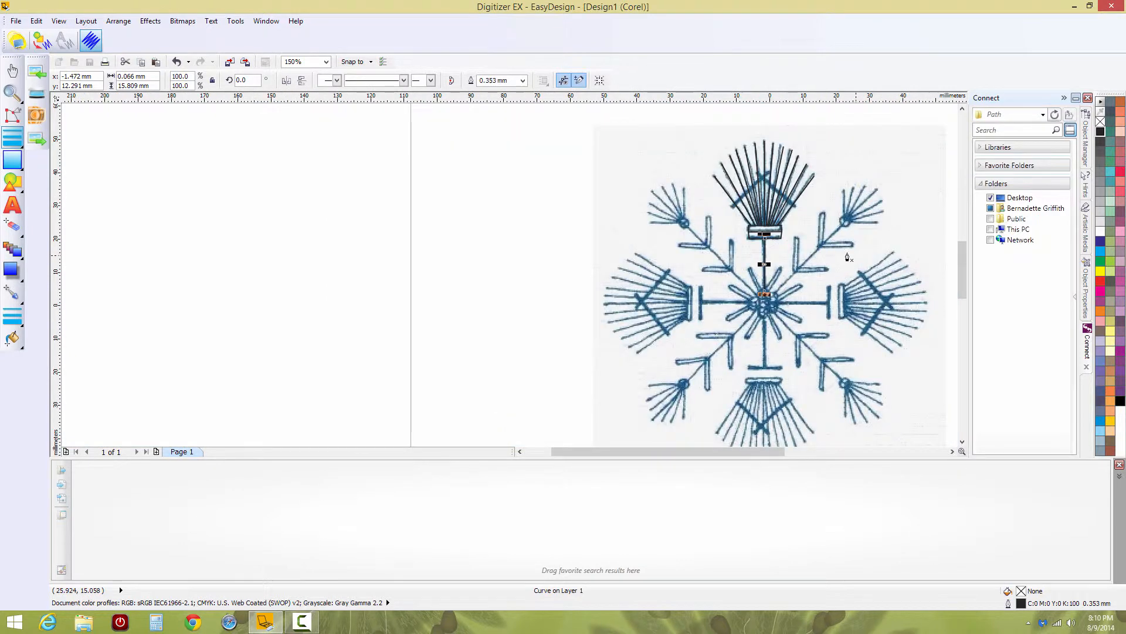
{"action": "left_click", "coordinate": [13, 71]}
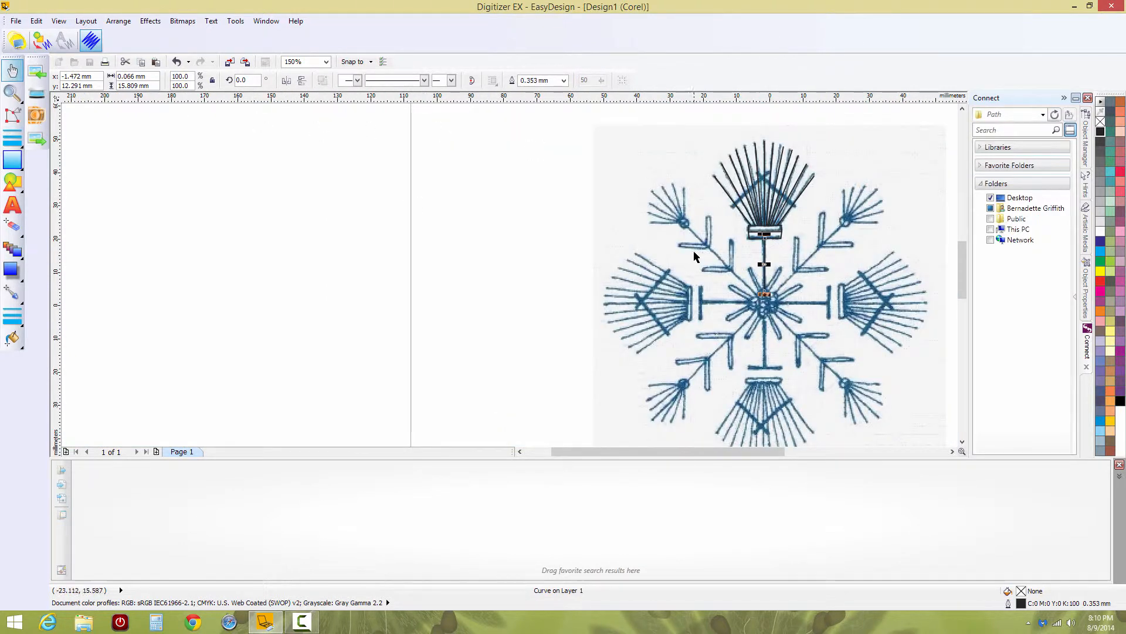
{"action": "left_click_drag", "start_coordinate": [562, 449], "coordinate": [611, 449]}
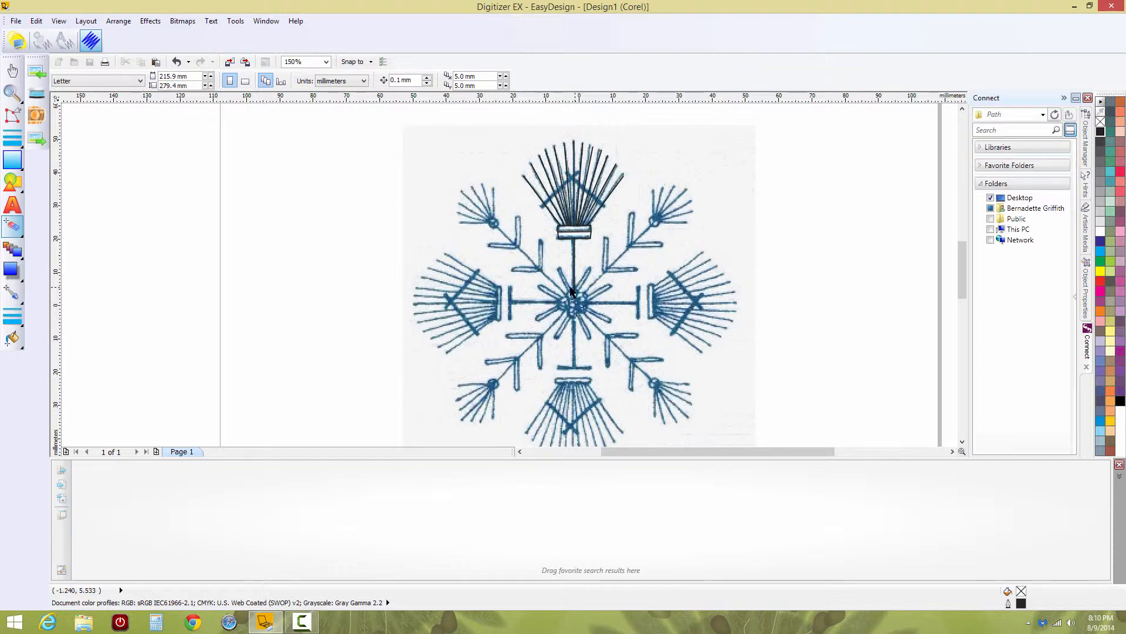
Trace the narrow petal left of the stem as a closed straight-line outline about 10 mm high, with a pointed base at the motif's centre.
{"action": "scroll", "coordinate": [575, 292], "scroll_direction": "up", "scroll_amount": 2}
{"action": "scroll", "coordinate": [570, 287], "scroll_direction": "up", "scroll_amount": 1}
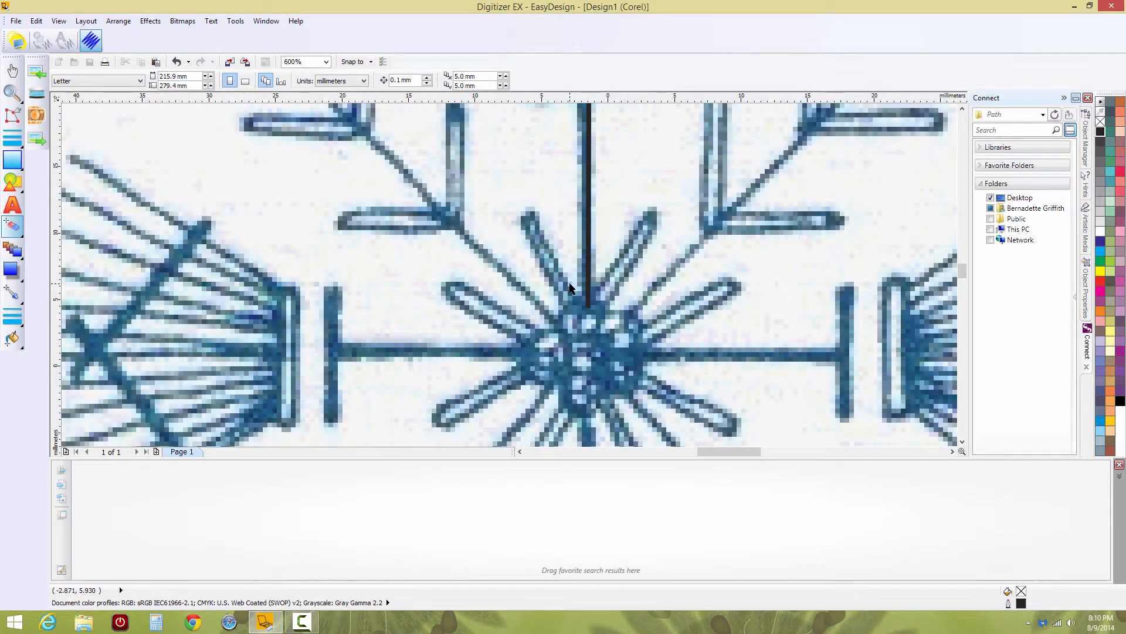
{"action": "left_click", "coordinate": [12, 71]}
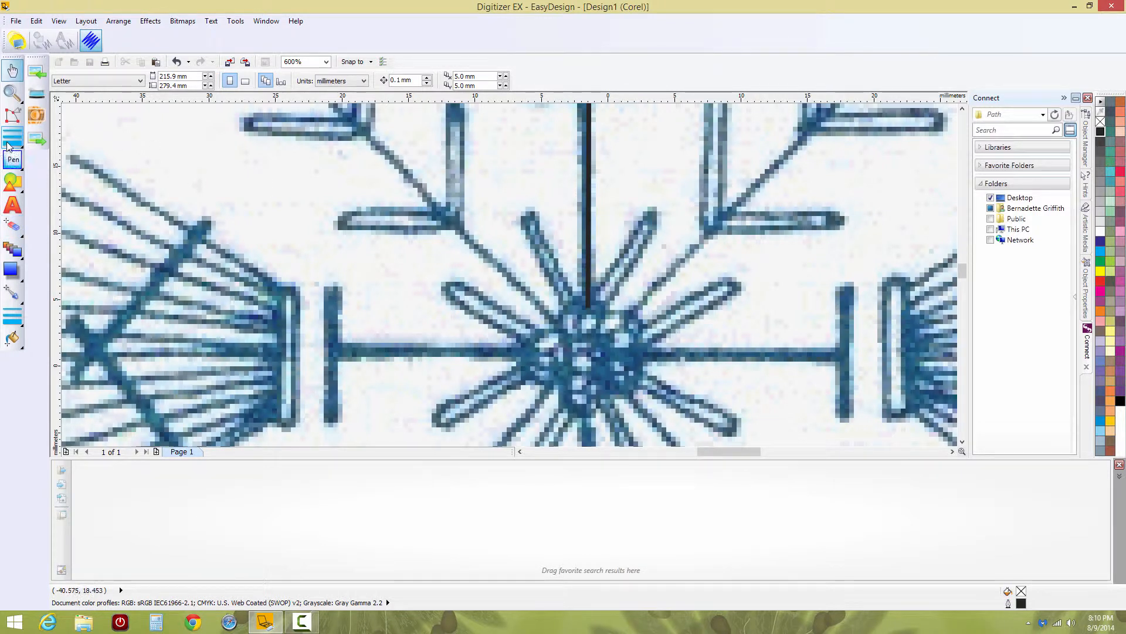
{"action": "left_click", "coordinate": [11, 141]}
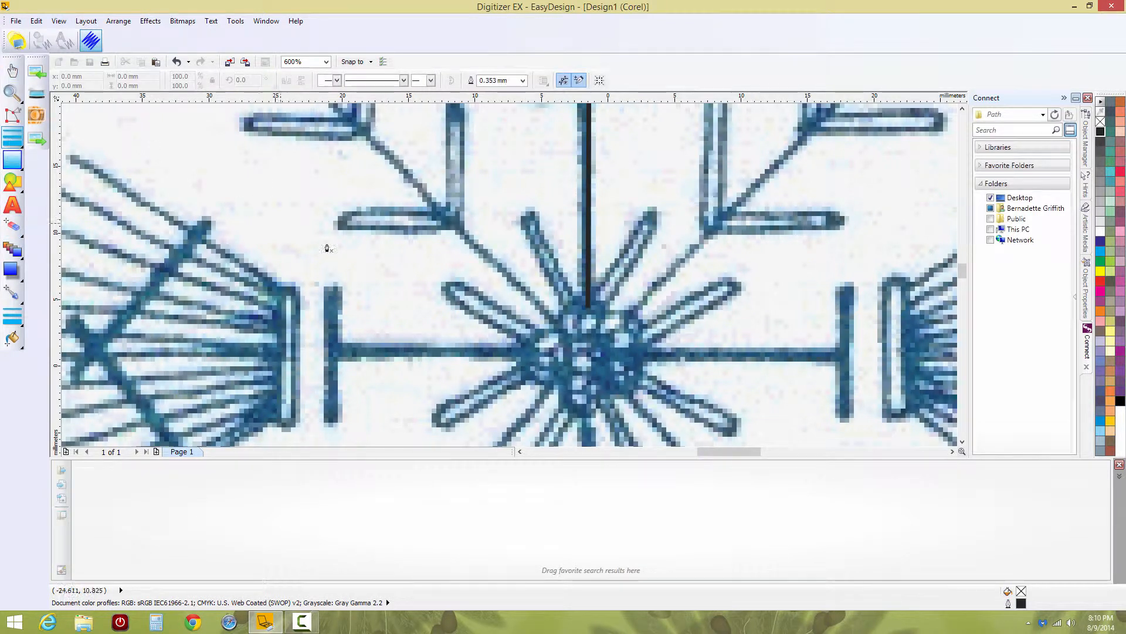
{"action": "left_click", "coordinate": [569, 308]}
{"action": "left_click", "coordinate": [557, 326]}
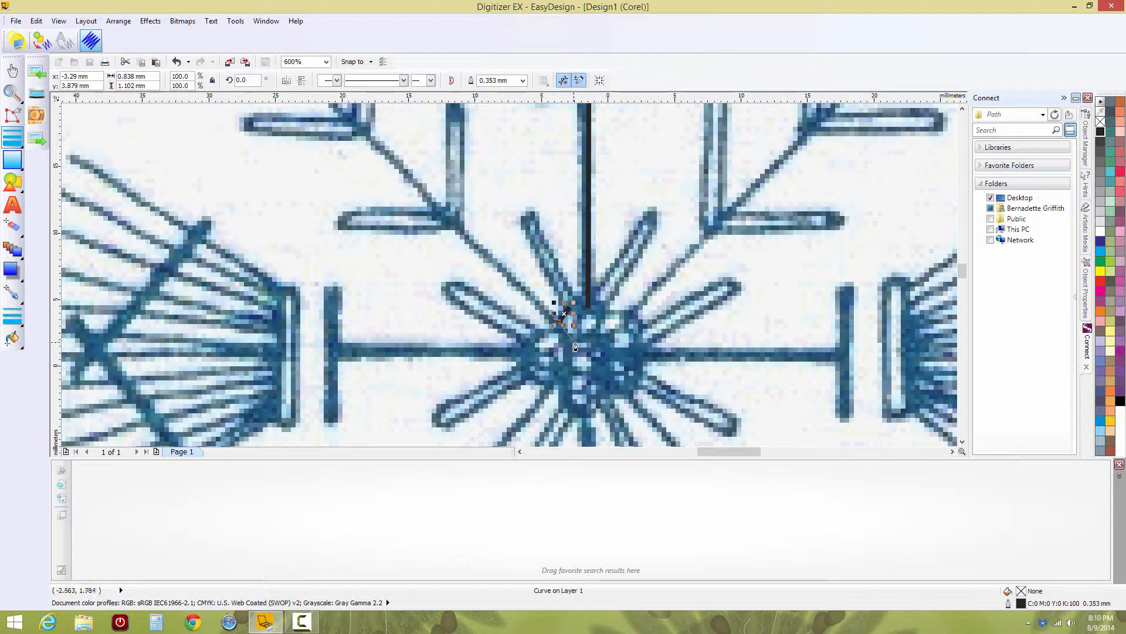
{"action": "left_click", "coordinate": [579, 340]}
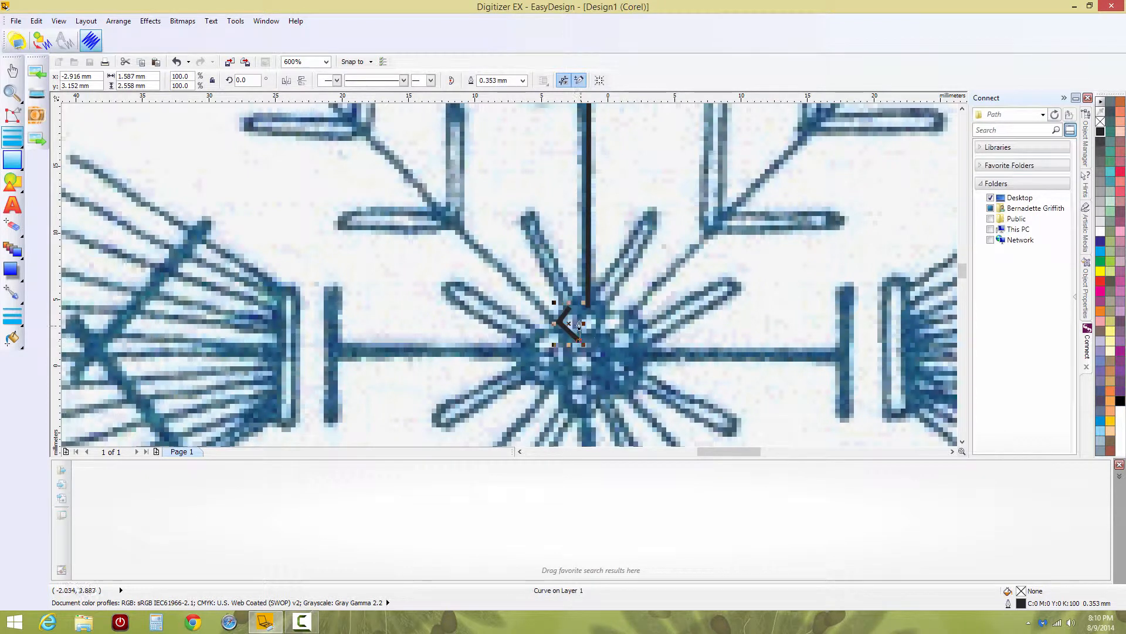
{"action": "left_click", "coordinate": [578, 312]}
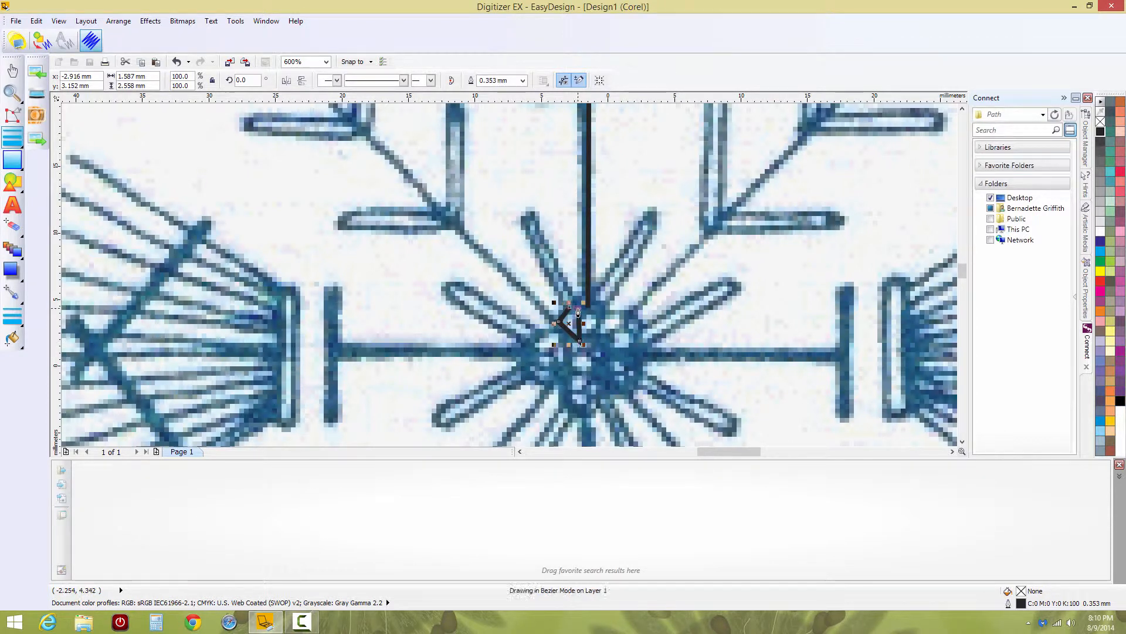
{"action": "left_click", "coordinate": [533, 211]}
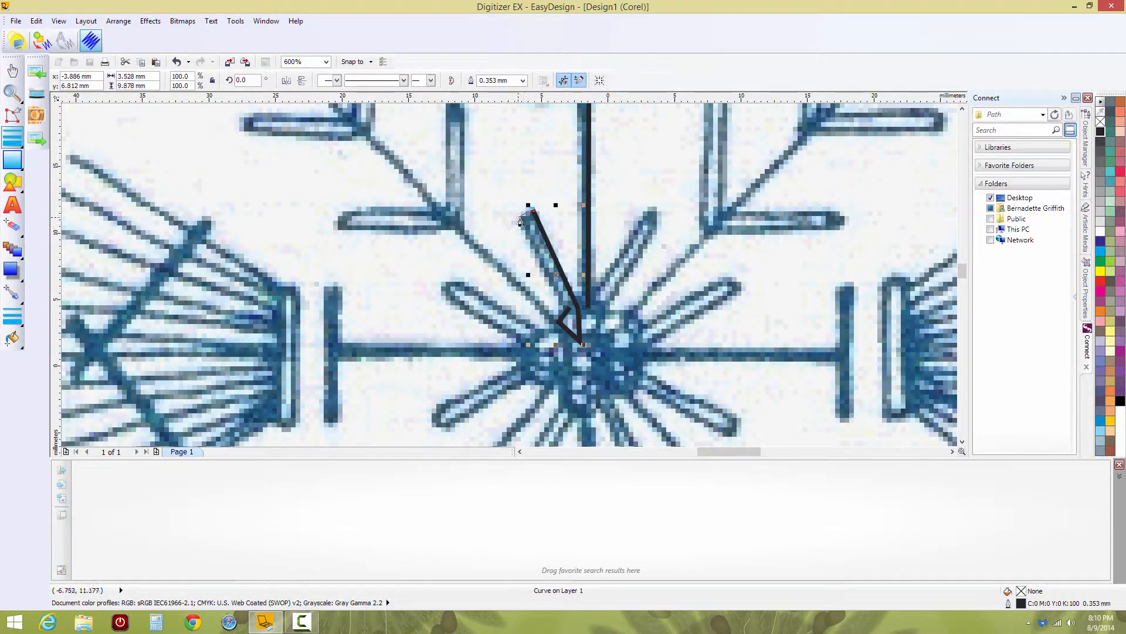
{"action": "double_click", "coordinate": [523, 217]}
{"action": "left_click_drag", "start_coordinate": [572, 311], "coordinate": [589, 310]}
Trace the matching petal right of the stem, about 6.3 mm wide and 10 mm high, joining its base to the left petal's lower corner.
{"action": "left_click", "coordinate": [589, 307]}
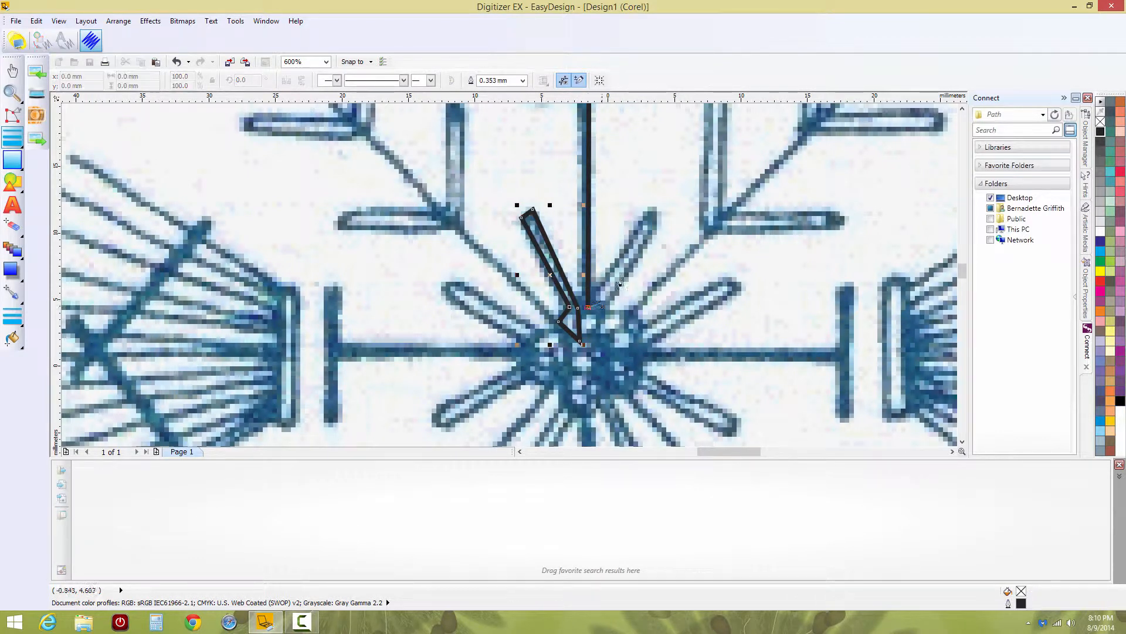
{"action": "left_click", "coordinate": [652, 212]}
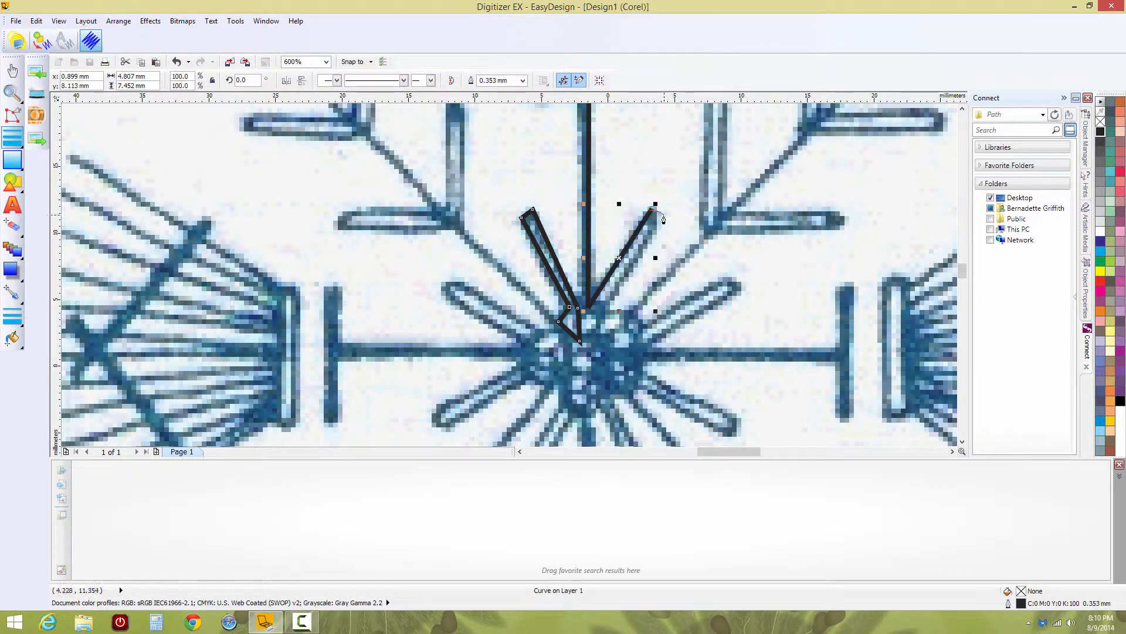
{"action": "left_click", "coordinate": [662, 216]}
{"action": "left_click", "coordinate": [604, 309]}
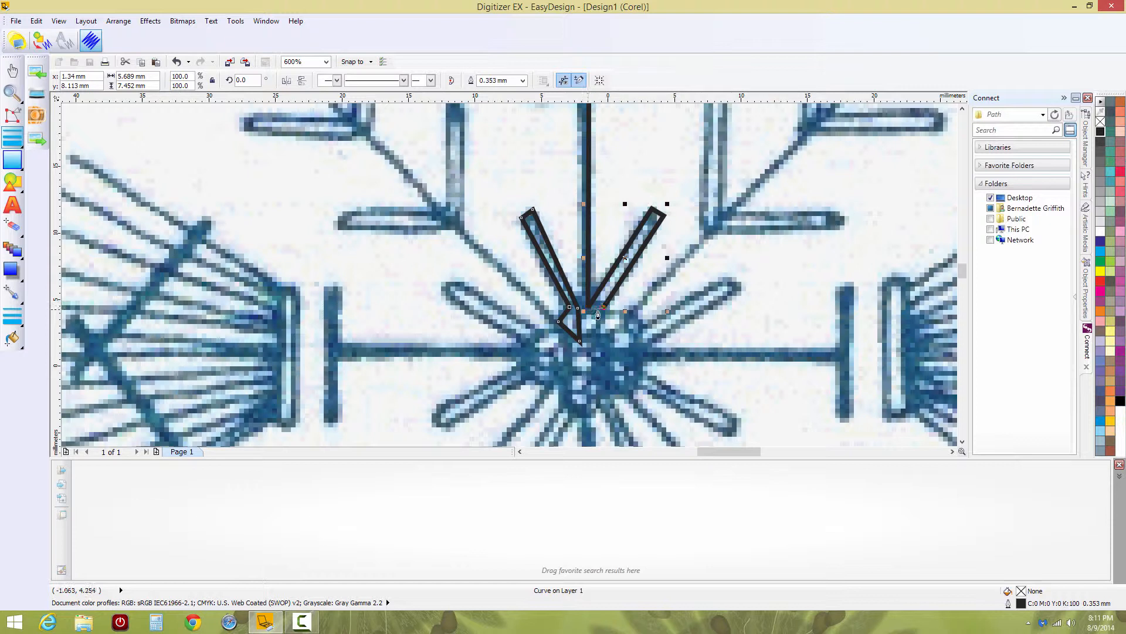
{"action": "left_click", "coordinate": [626, 322]}
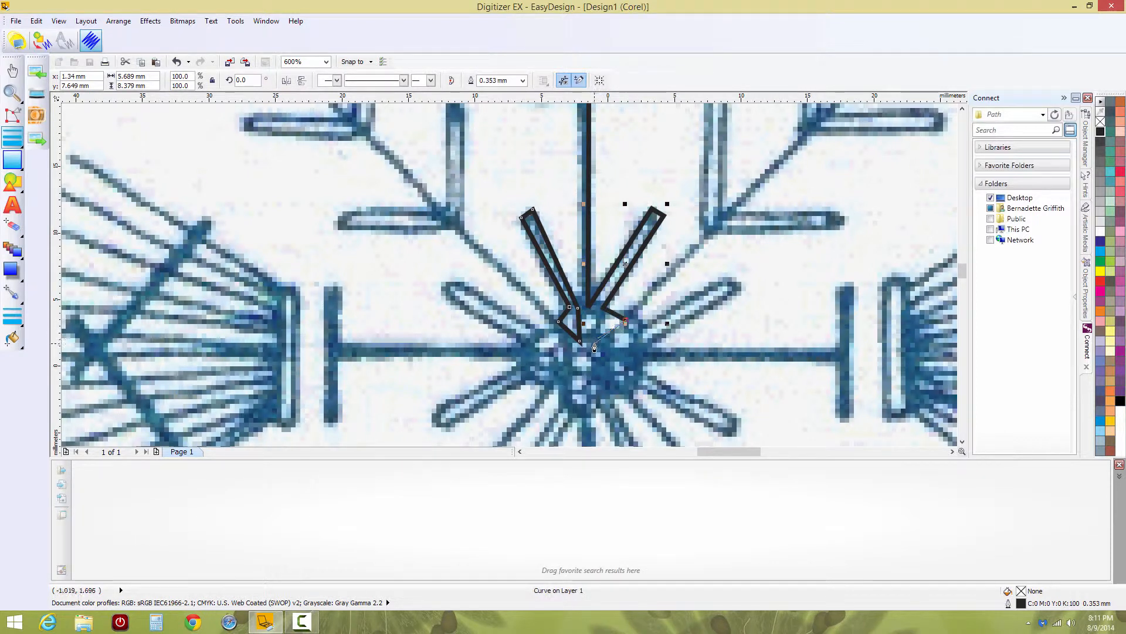
{"action": "left_click", "coordinate": [595, 342]}
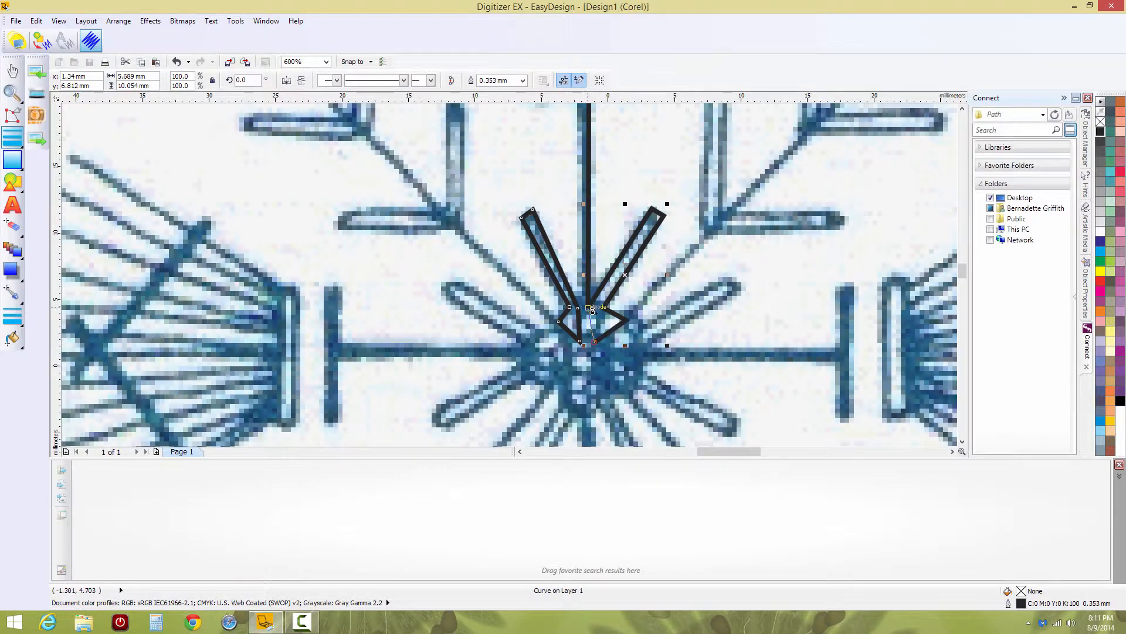
{"action": "left_click", "coordinate": [579, 341]}
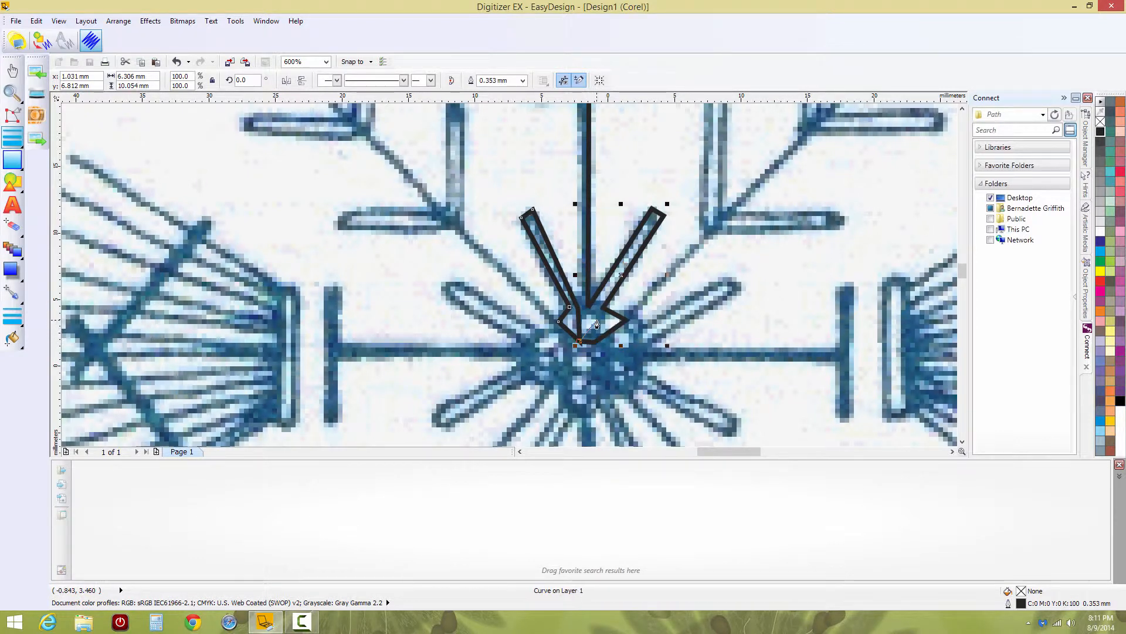
{"action": "left_click", "coordinate": [578, 314]}
Reshape the left petal by moving its two inner base nodes onto the stem's centre line and its outer base node outward.
{"action": "left_click", "coordinate": [12, 70]}
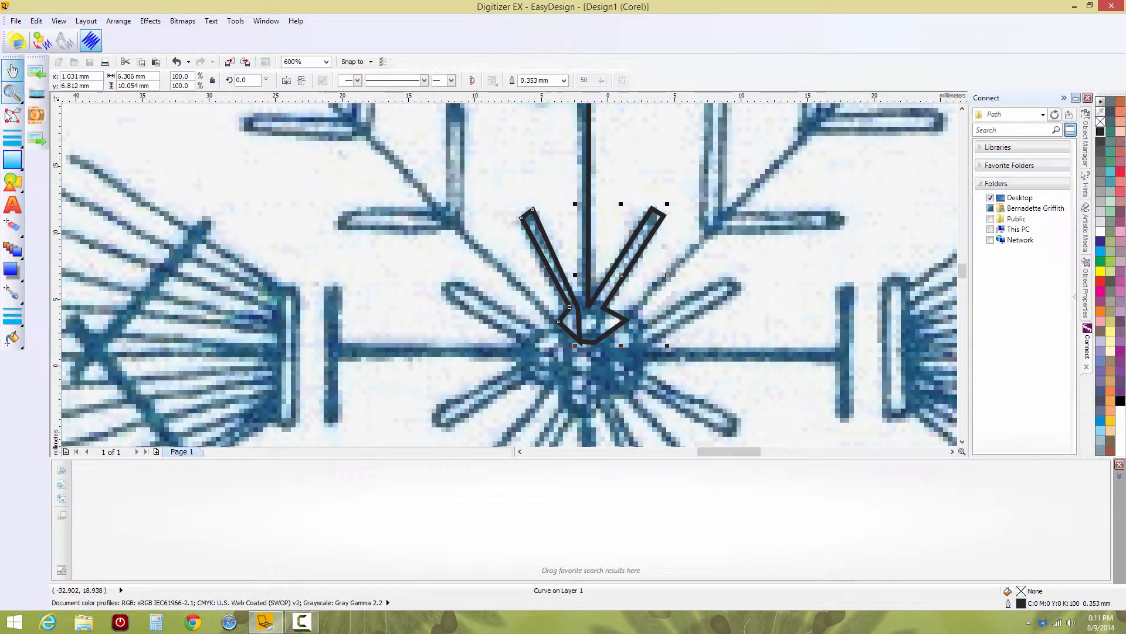
{"action": "left_click", "coordinate": [12, 115]}
{"action": "left_click", "coordinate": [579, 325]}
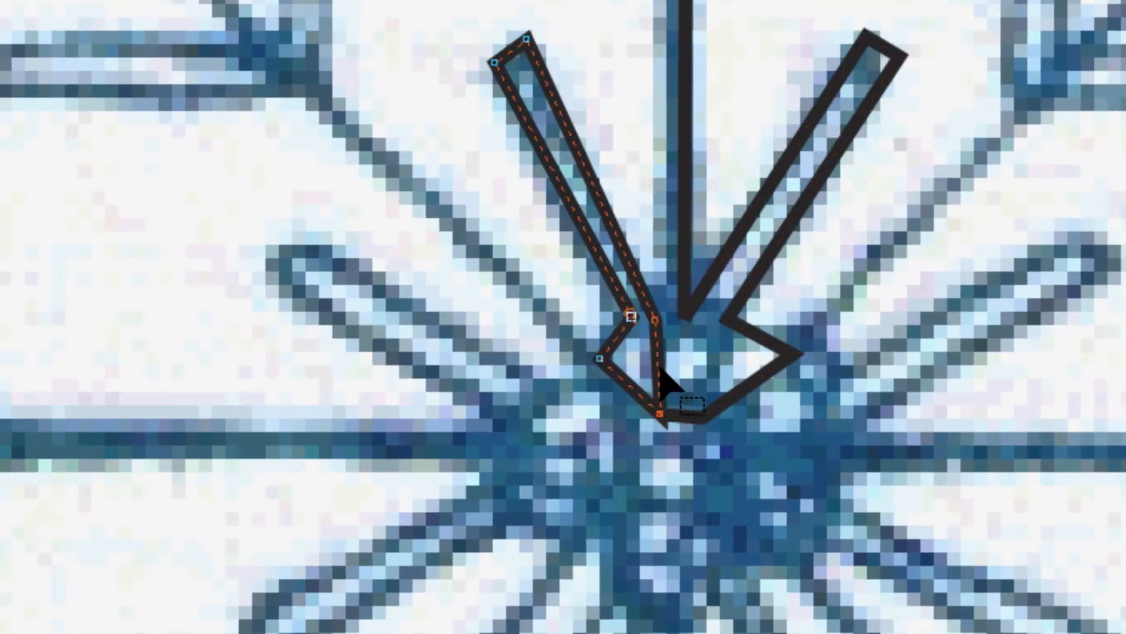
{"action": "left_click_drag", "start_coordinate": [653, 322], "coordinate": [675, 317]}
{"action": "left_click_drag", "start_coordinate": [660, 413], "coordinate": [687, 418]}
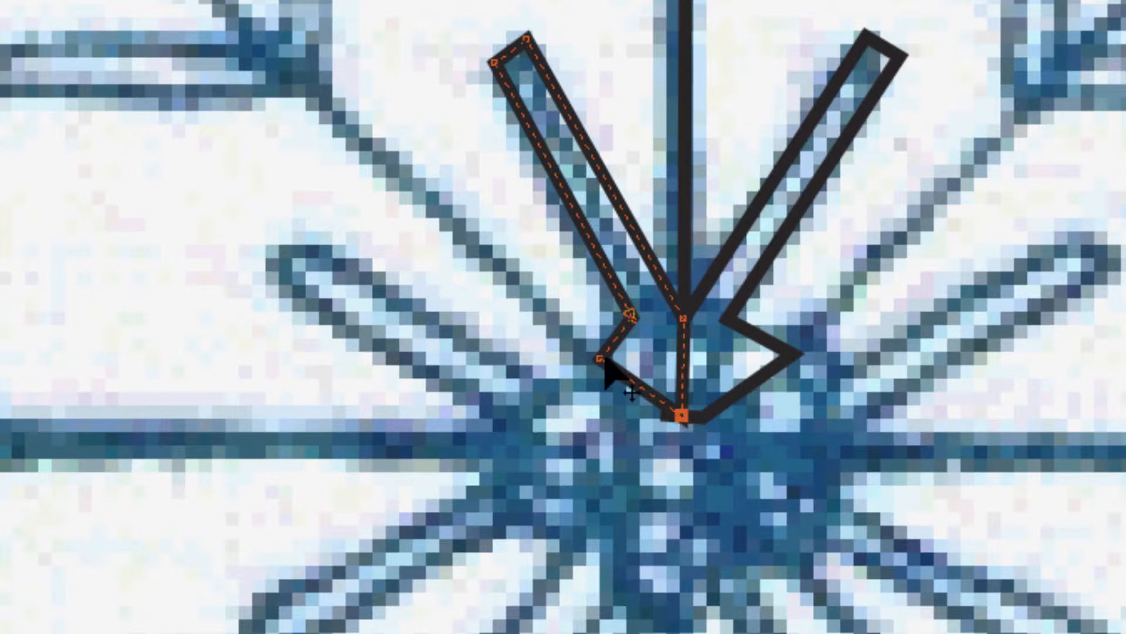
{"action": "left_click_drag", "start_coordinate": [591, 366], "coordinate": [587, 374]}
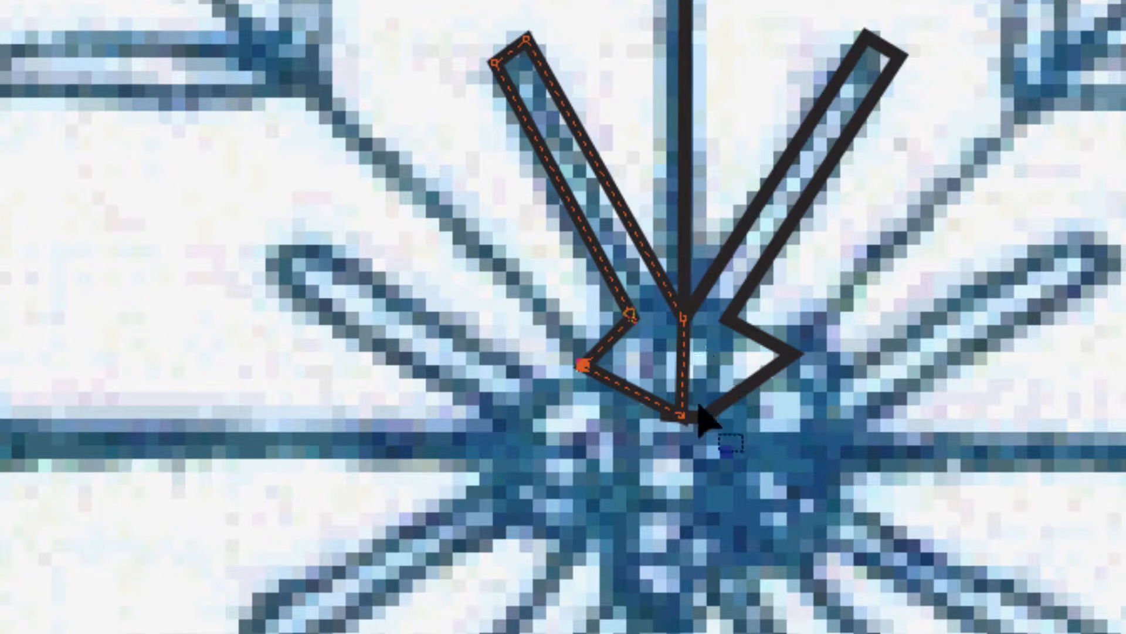
Reshape the right petal's base by moving its lower nodes onto the left petal's lowest point and adjusting its outer corner node.
{"action": "left_click", "coordinate": [703, 418]}
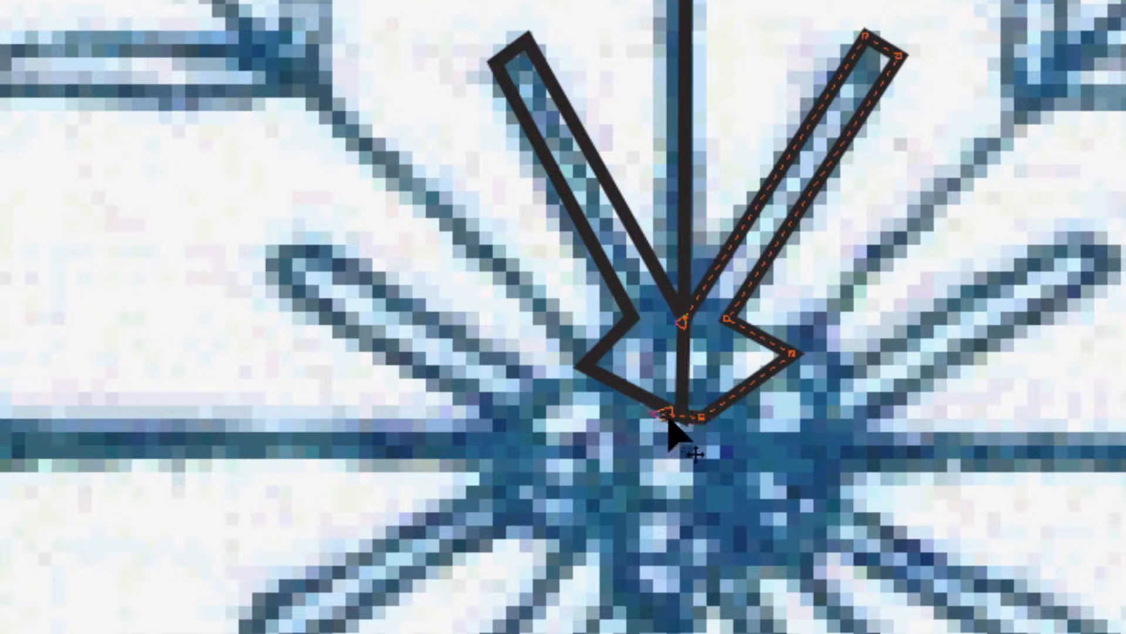
{"action": "left_click_drag", "start_coordinate": [680, 424], "coordinate": [705, 414]}
{"action": "left_click_drag", "start_coordinate": [702, 417], "coordinate": [685, 415]}
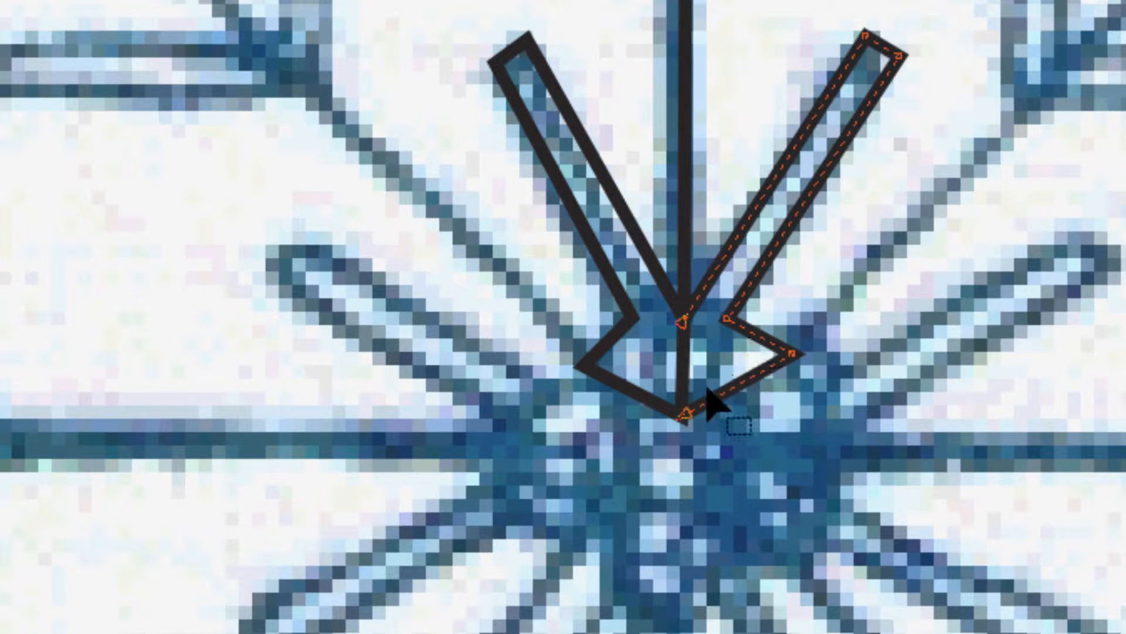
{"action": "left_click_drag", "start_coordinate": [688, 413], "coordinate": [704, 437]}
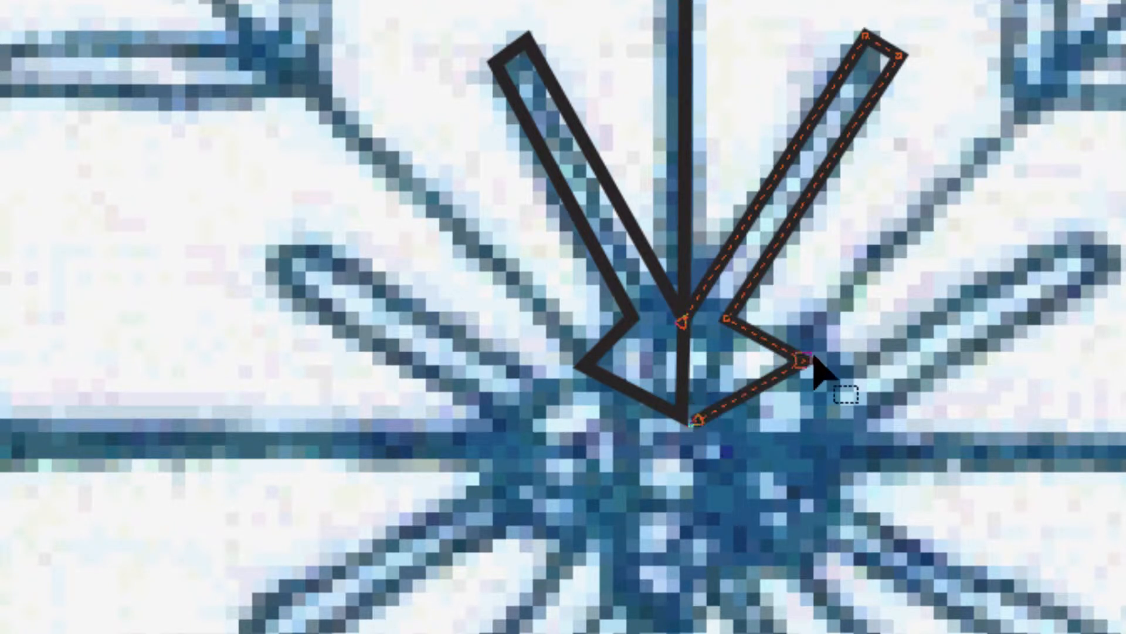
{"action": "left_click_drag", "start_coordinate": [809, 364], "coordinate": [786, 352]}
{"action": "left_click_drag", "start_coordinate": [697, 420], "coordinate": [684, 416]}
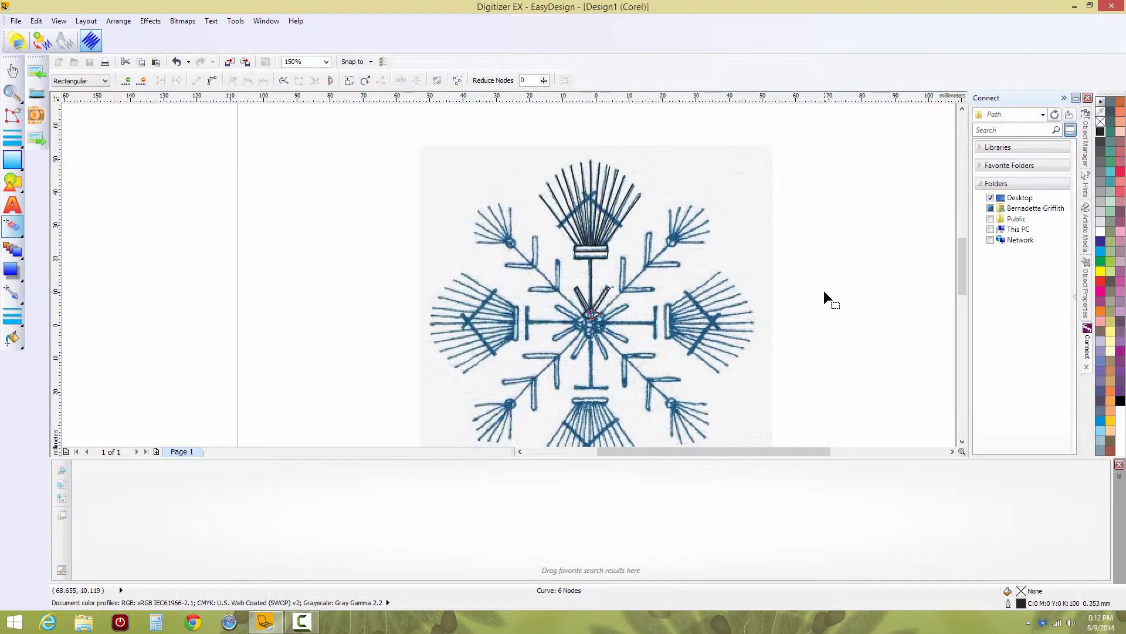
Export the current page as an Adobe Illustrator file named Crazy3, with Adobe Illustrator CS compatibility and text kept as Text.
{"action": "left_click", "coordinate": [12, 70]}
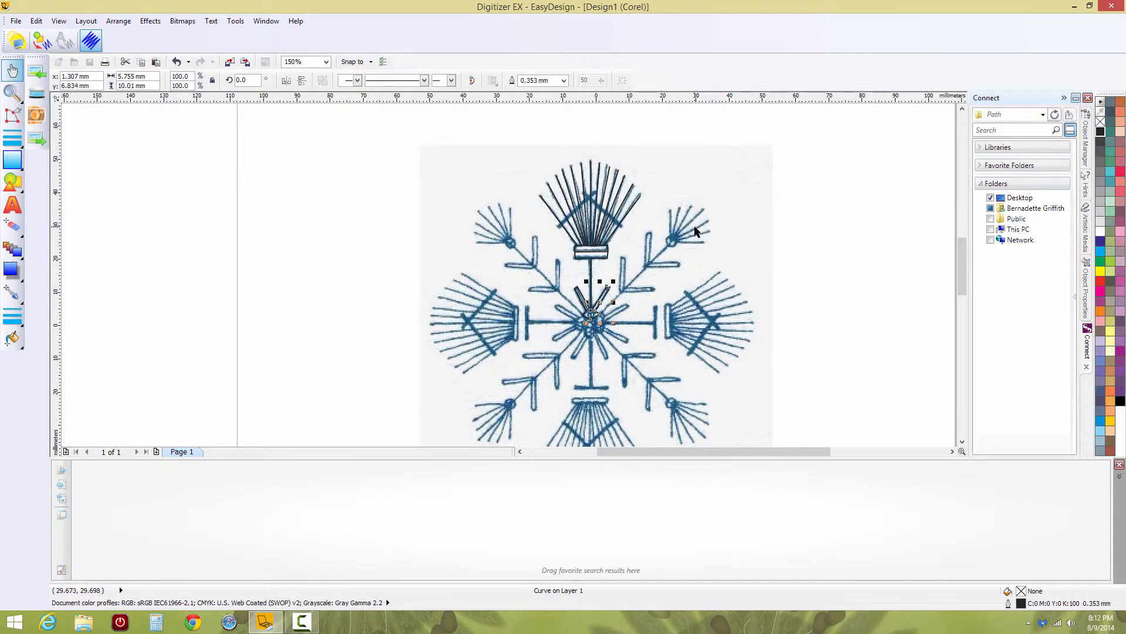
{"action": "key", "text": "space"}
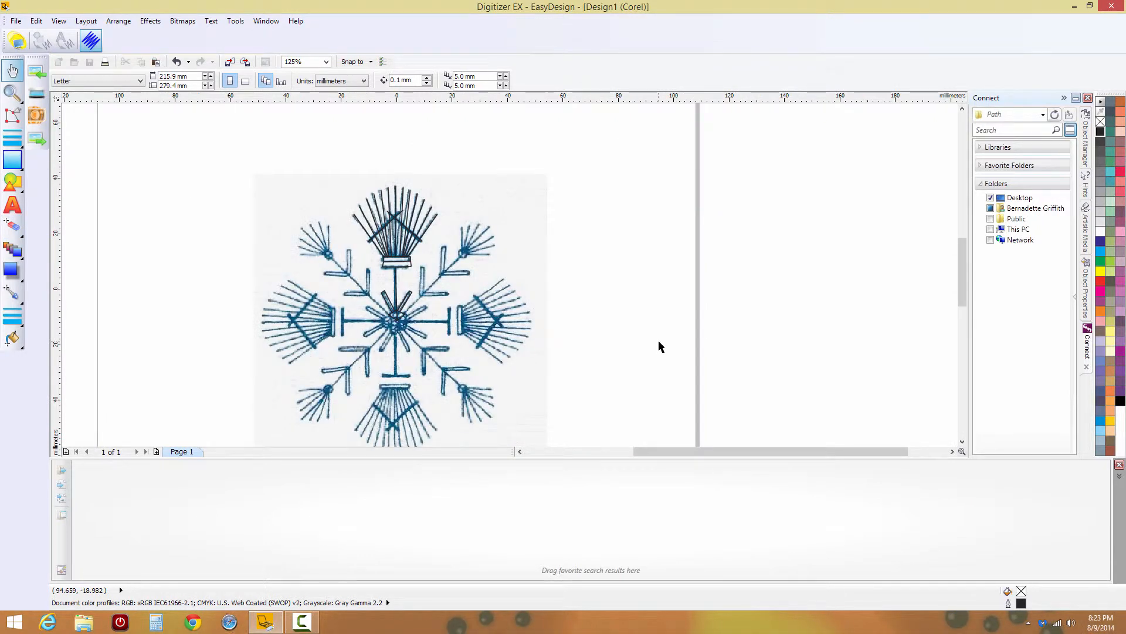
{"action": "left_click", "coordinate": [500, 251]}
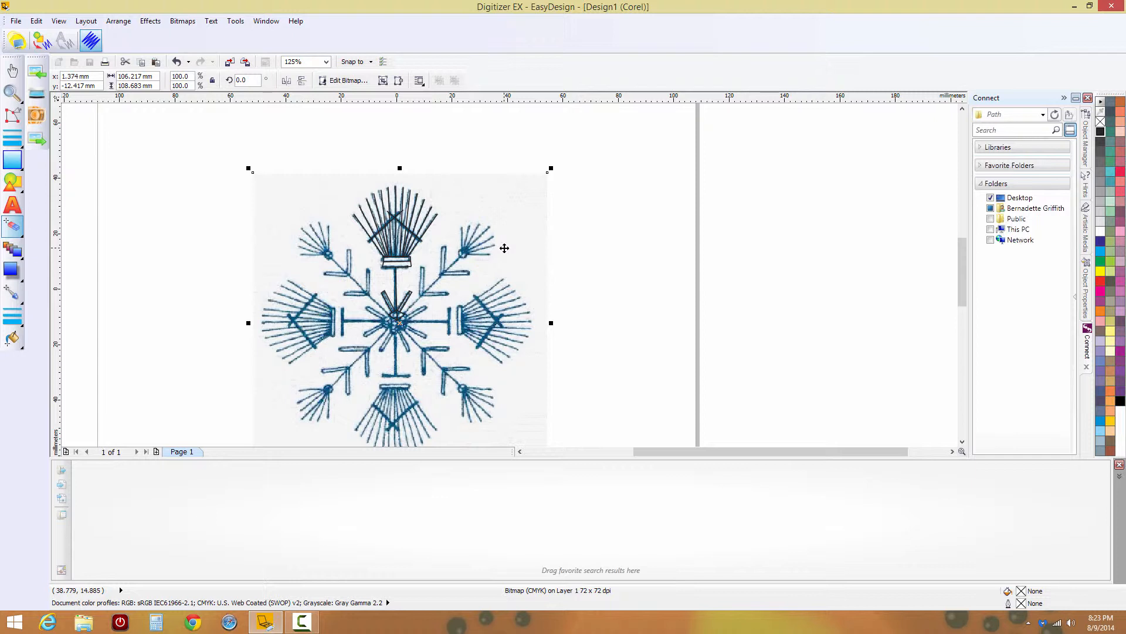
{"action": "key", "text": "space"}
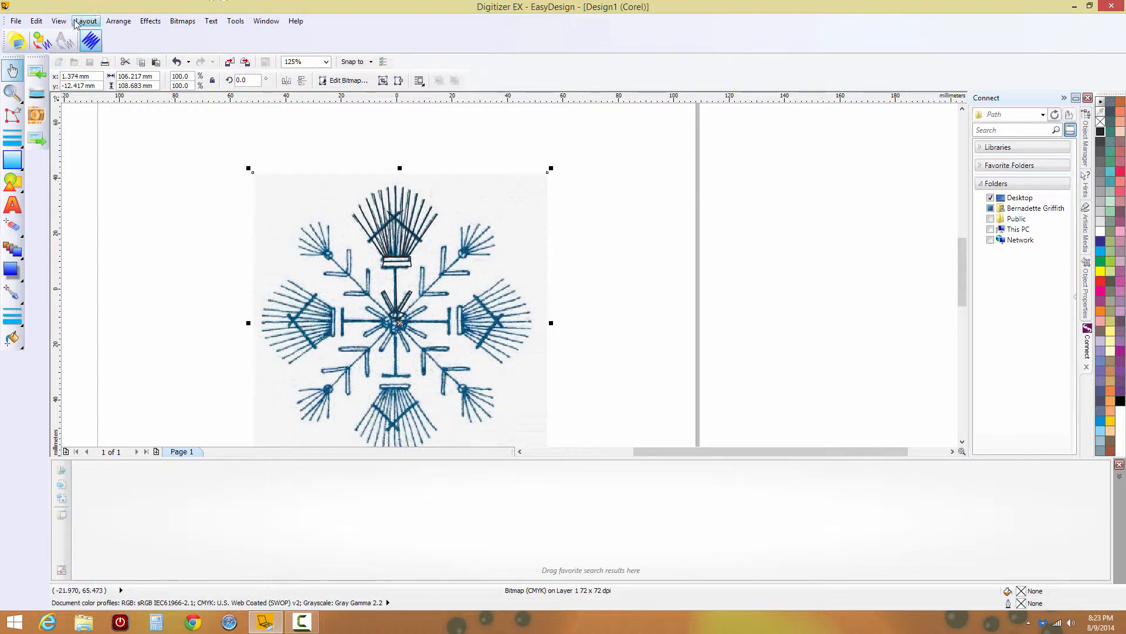
{"action": "left_click", "coordinate": [14, 22]}
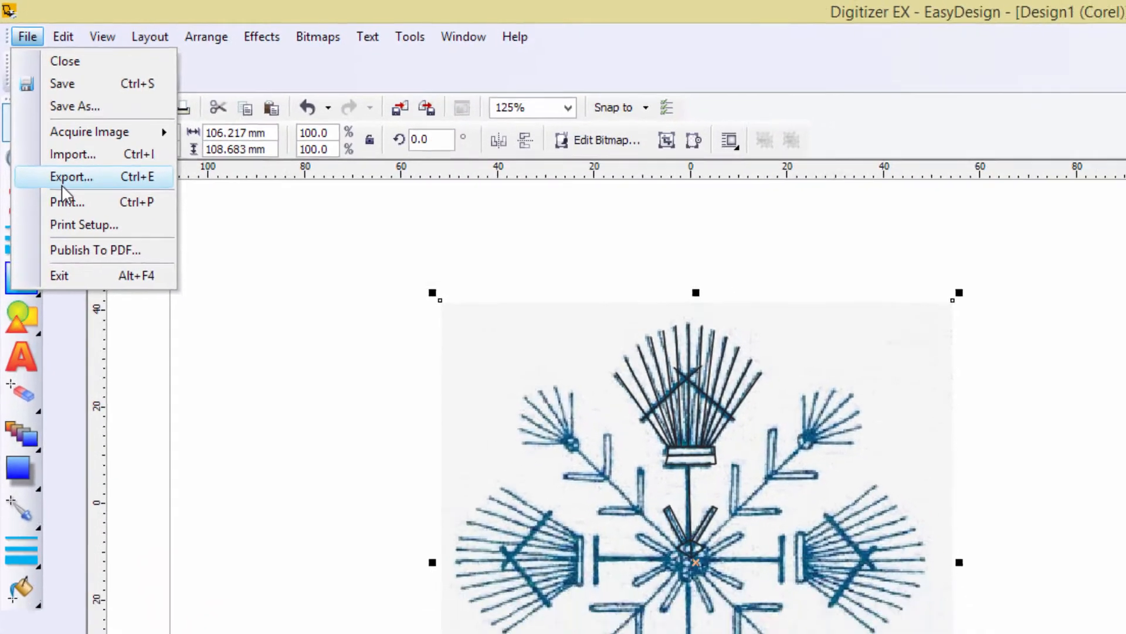
{"action": "left_click", "coordinate": [76, 227]}
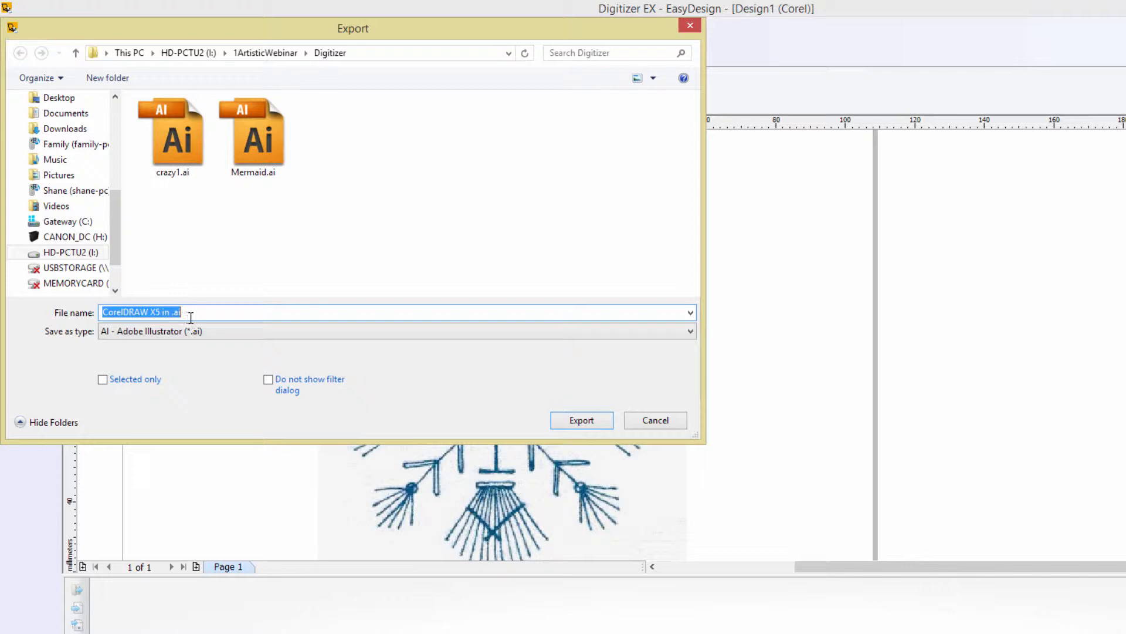
{"action": "type", "text": "Crazy3"}
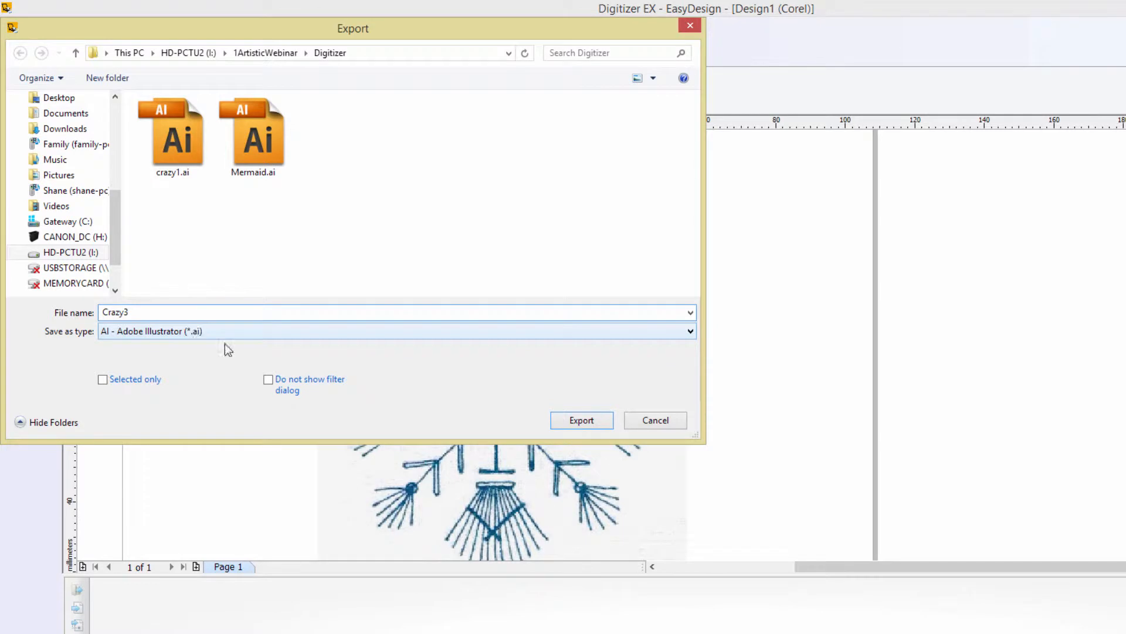
{"action": "left_click", "coordinate": [579, 423]}
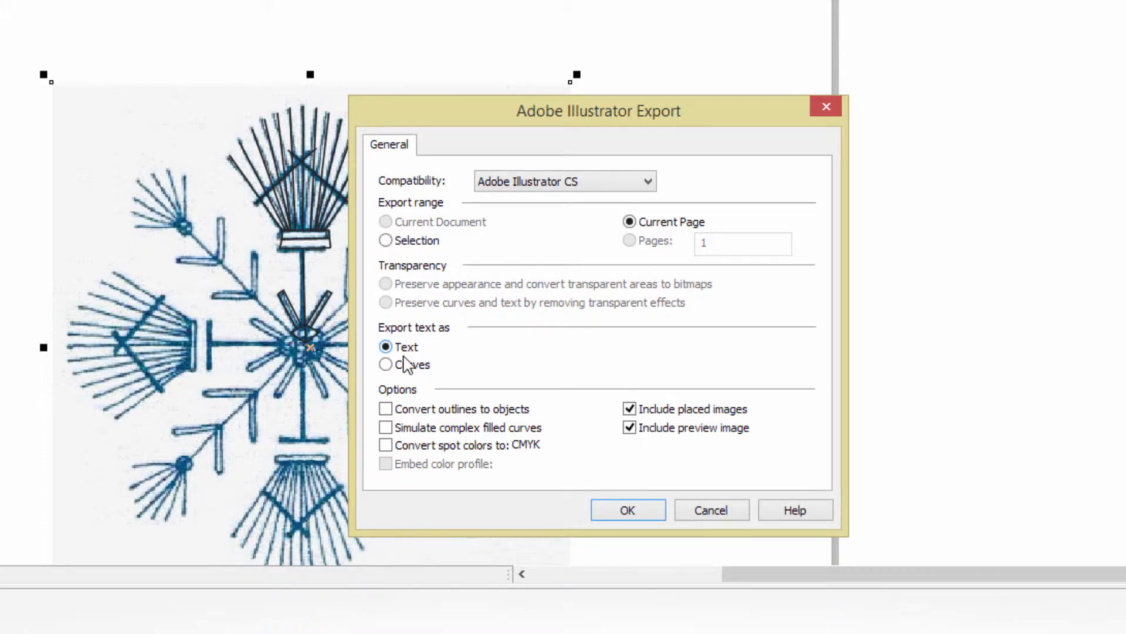
{"action": "left_click", "coordinate": [391, 369]}
{"action": "left_click", "coordinate": [386, 347]}
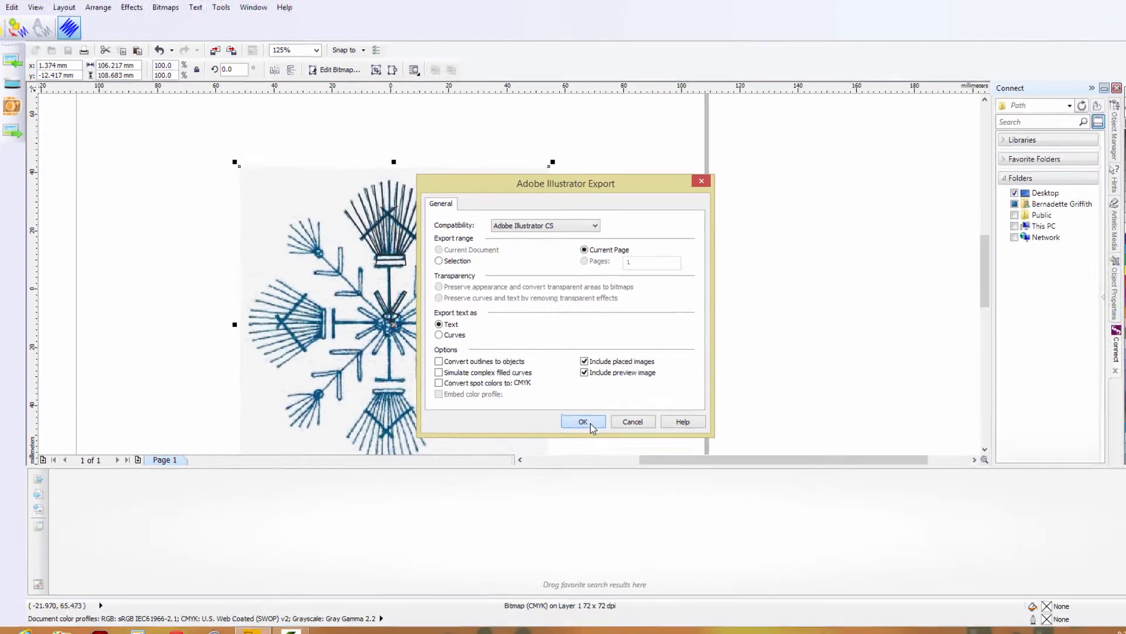
{"action": "left_click", "coordinate": [616, 476]}
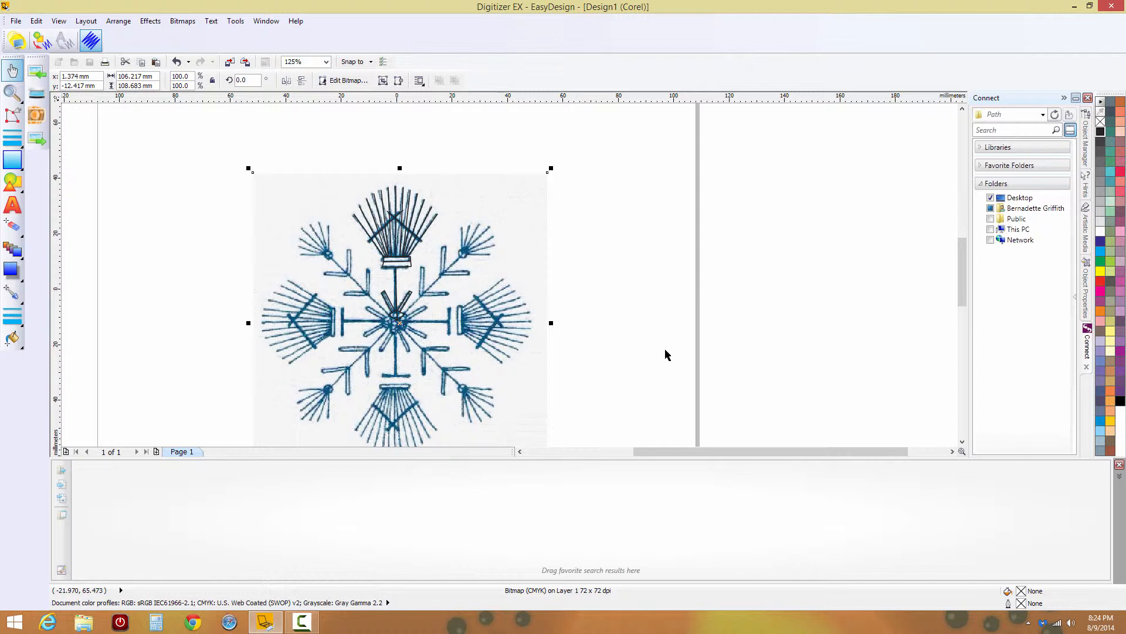
Move the snowflake template image away from the traced lines and delete it.
{"action": "left_click", "coordinate": [671, 291]}
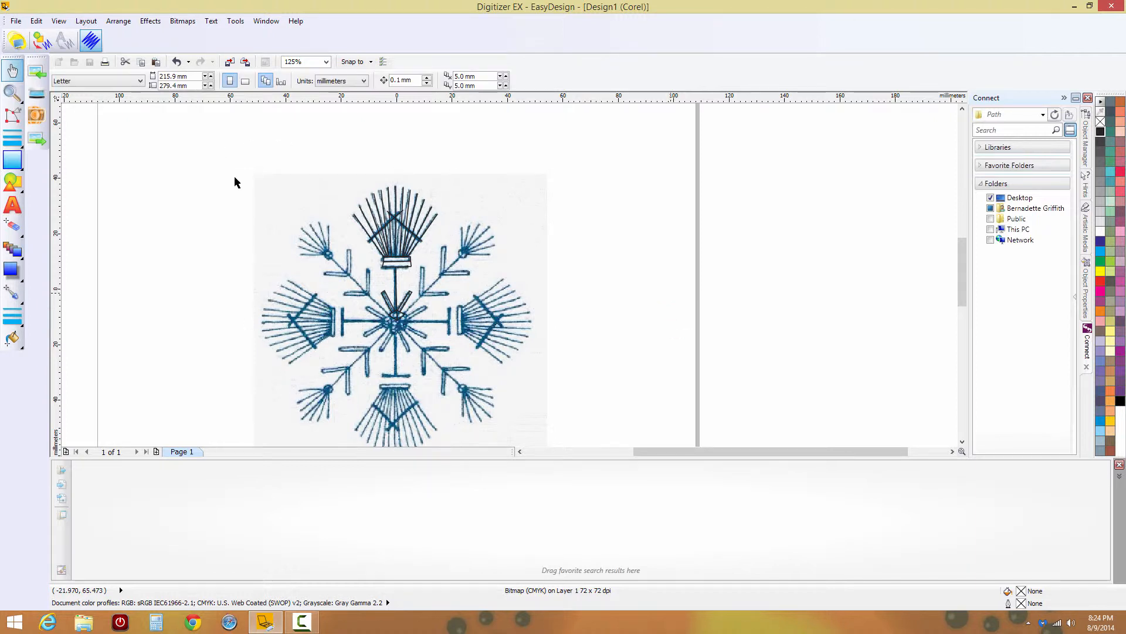
{"action": "left_click", "coordinate": [278, 186]}
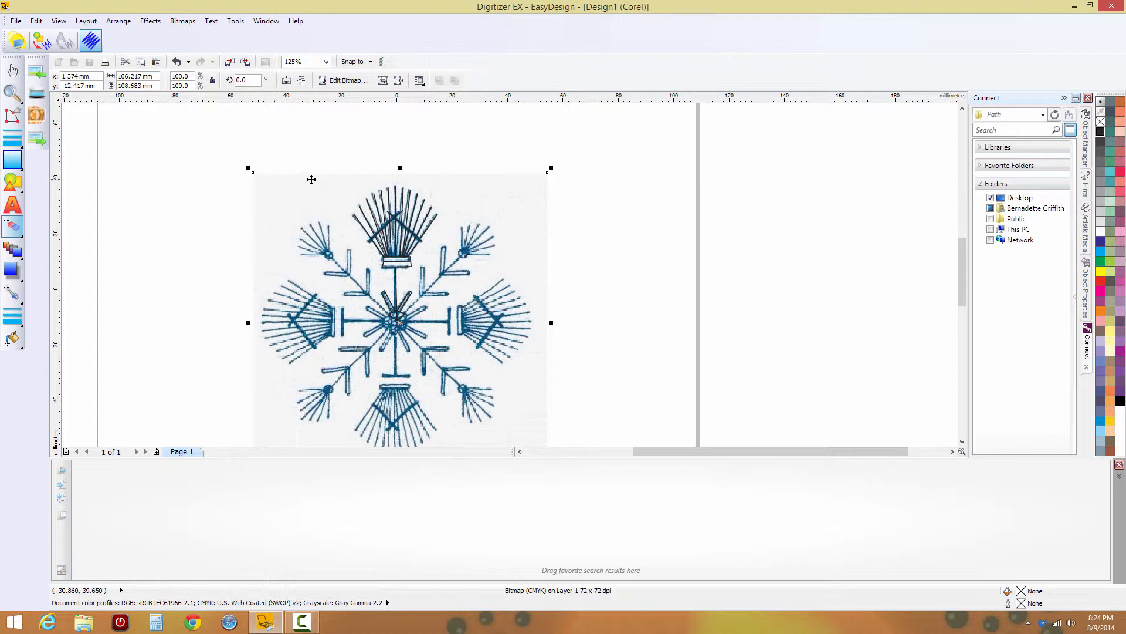
{"action": "left_click", "coordinate": [667, 197]}
{"action": "left_click", "coordinate": [520, 192]}
{"action": "left_click_drag", "start_coordinate": [508, 193], "coordinate": [803, 224]}
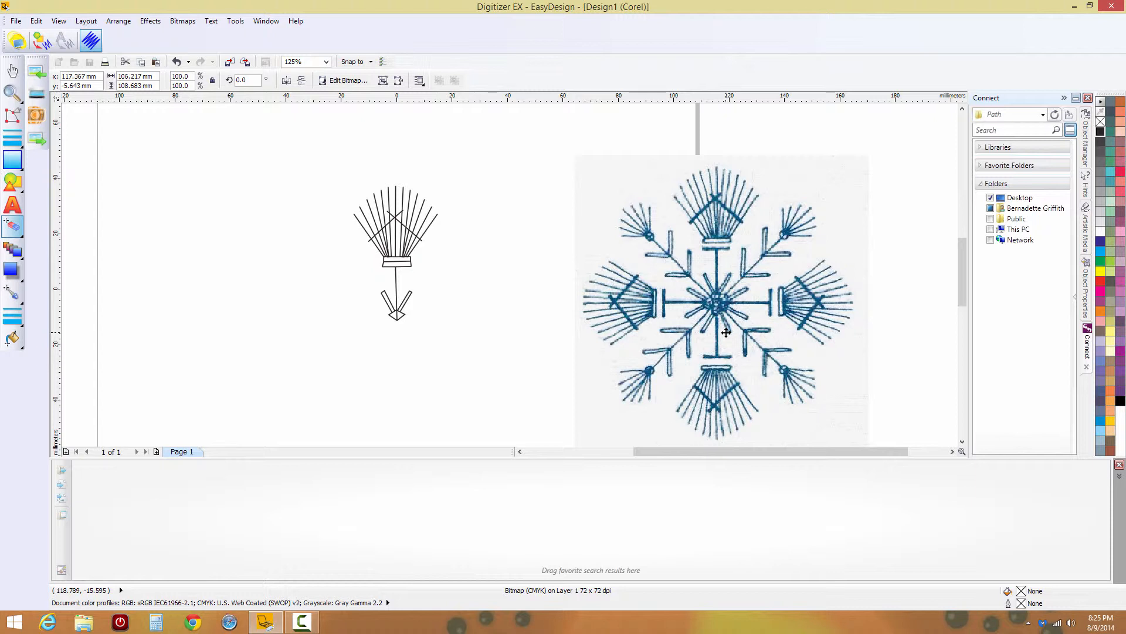
{"action": "key", "text": "space"}
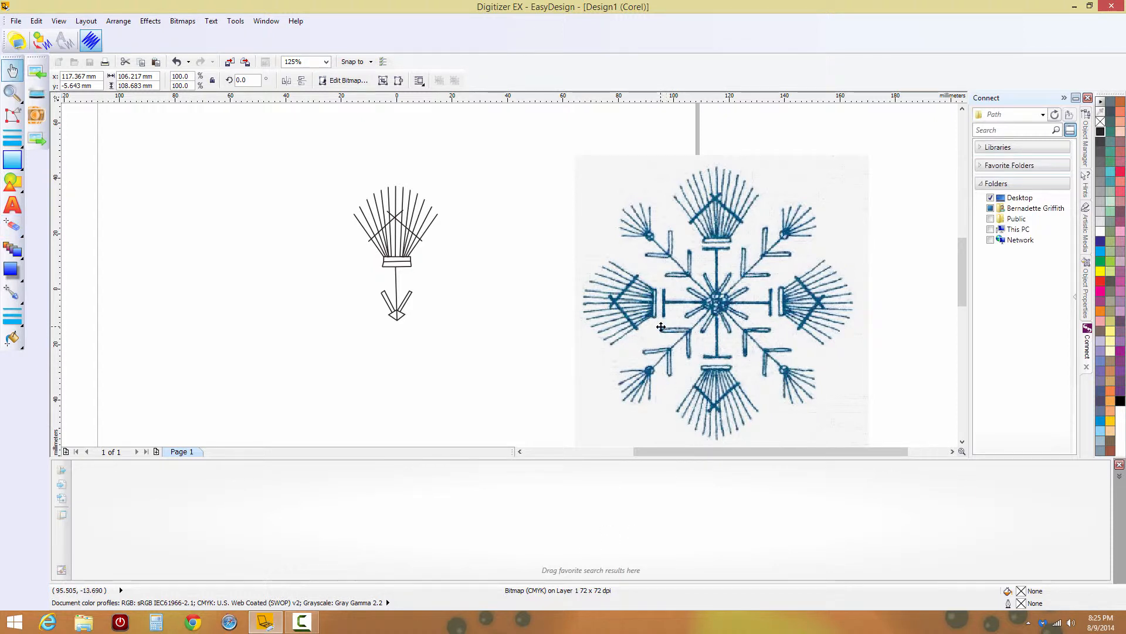
{"action": "key", "text": "Delete"}
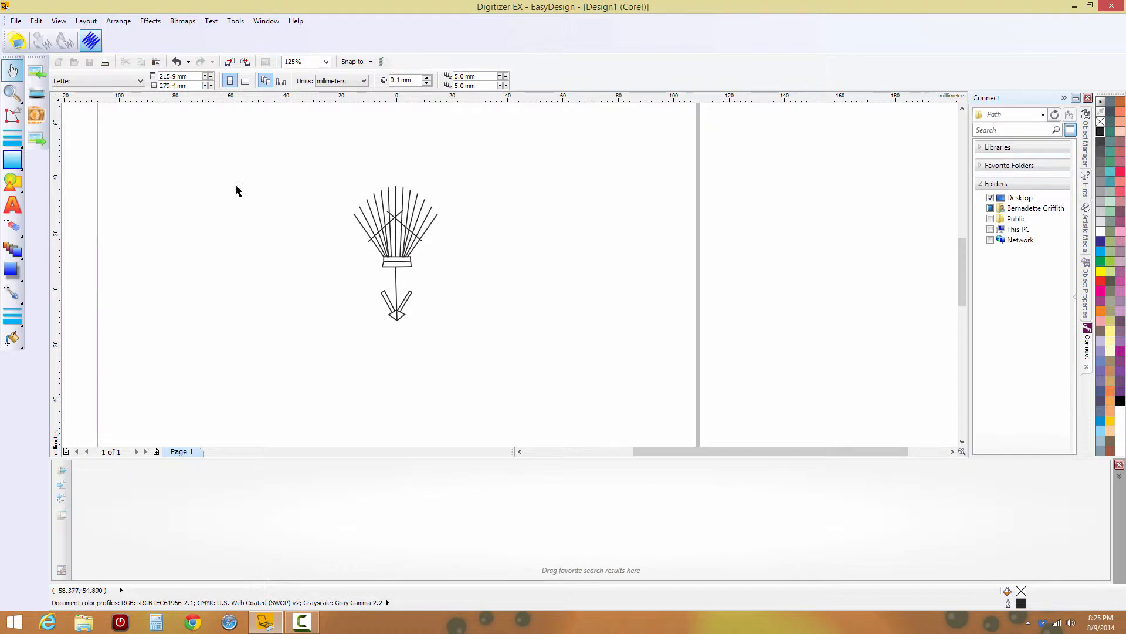
Convert all the traced vector lines to embroidery and turn off the realistic stitch view.
{"action": "mouse_move", "coordinate": [294, 172]}
{"action": "left_mouse_down"}
{"action": "mouse_move", "coordinate": [467, 236]}
{"action": "mouse_move", "coordinate": [470, 364]}
{"action": "left_mouse_up"}
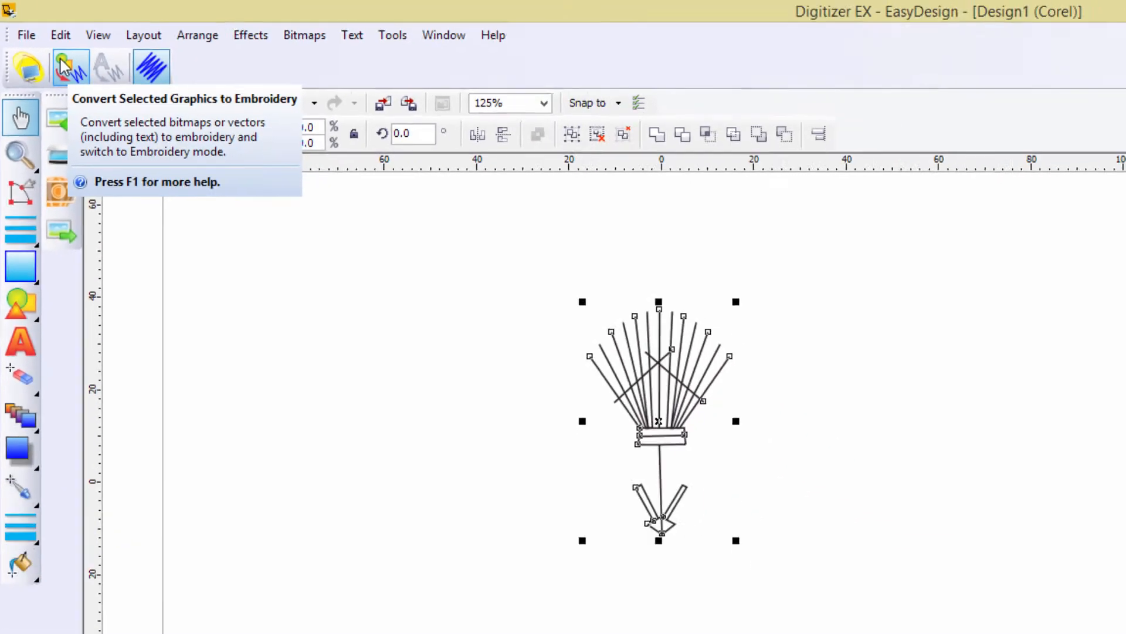
{"action": "left_click", "coordinate": [65, 66]}
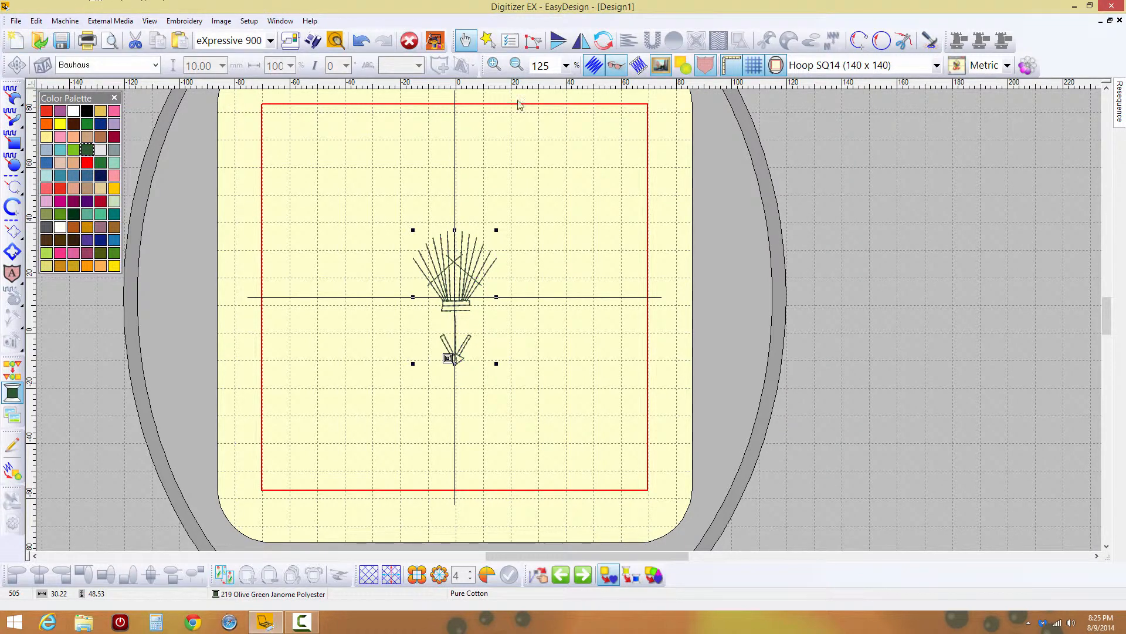
{"action": "left_click", "coordinate": [510, 321]}
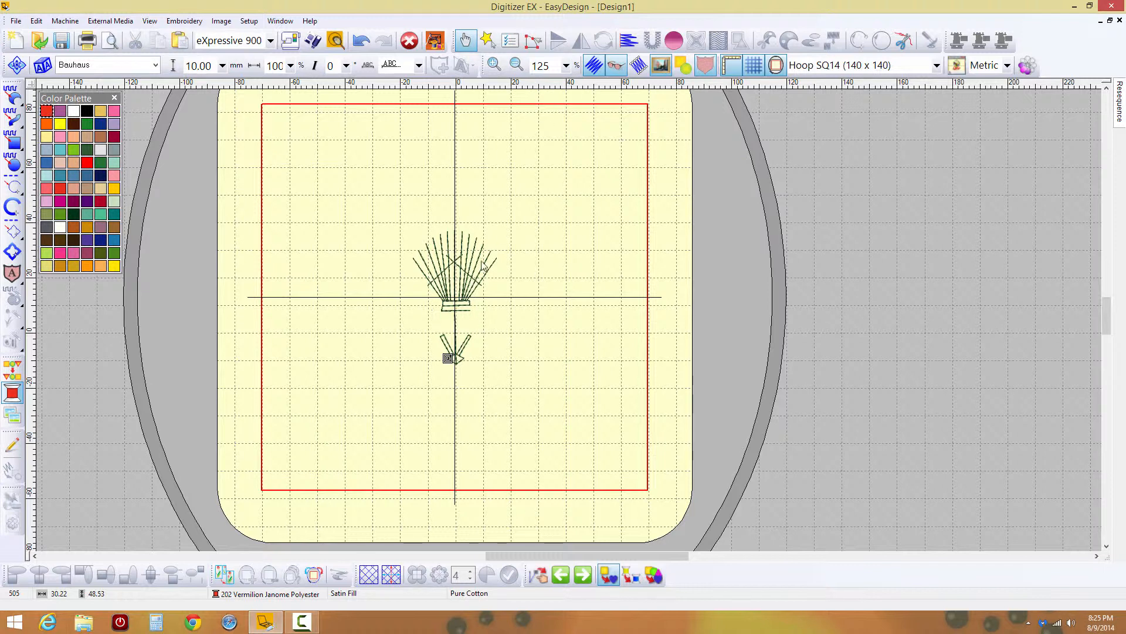
{"action": "left_click", "coordinate": [616, 65]}
Move the motif's start point to the tip of the outermost left ray and its stop point to the tip of the outermost right ray.
{"action": "scroll", "coordinate": [473, 315], "scroll_direction": "up", "scroll_amount": 1}
{"action": "scroll", "coordinate": [569, 320], "scroll_direction": "up", "scroll_amount": 1}
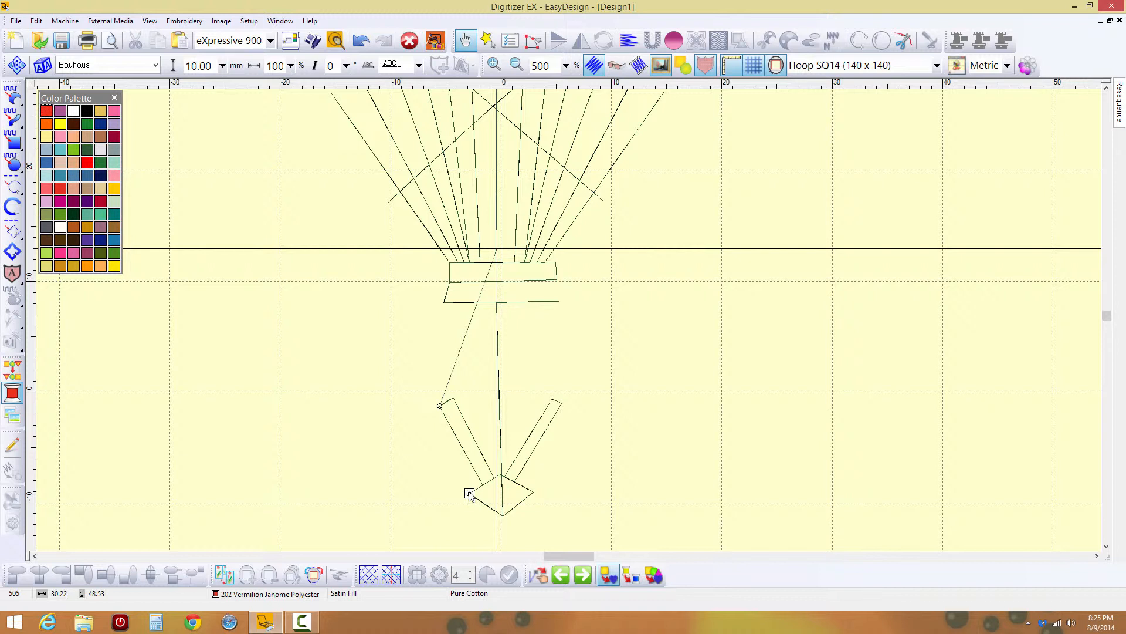
{"action": "scroll", "coordinate": [570, 352], "scroll_direction": "down", "scroll_amount": 2}
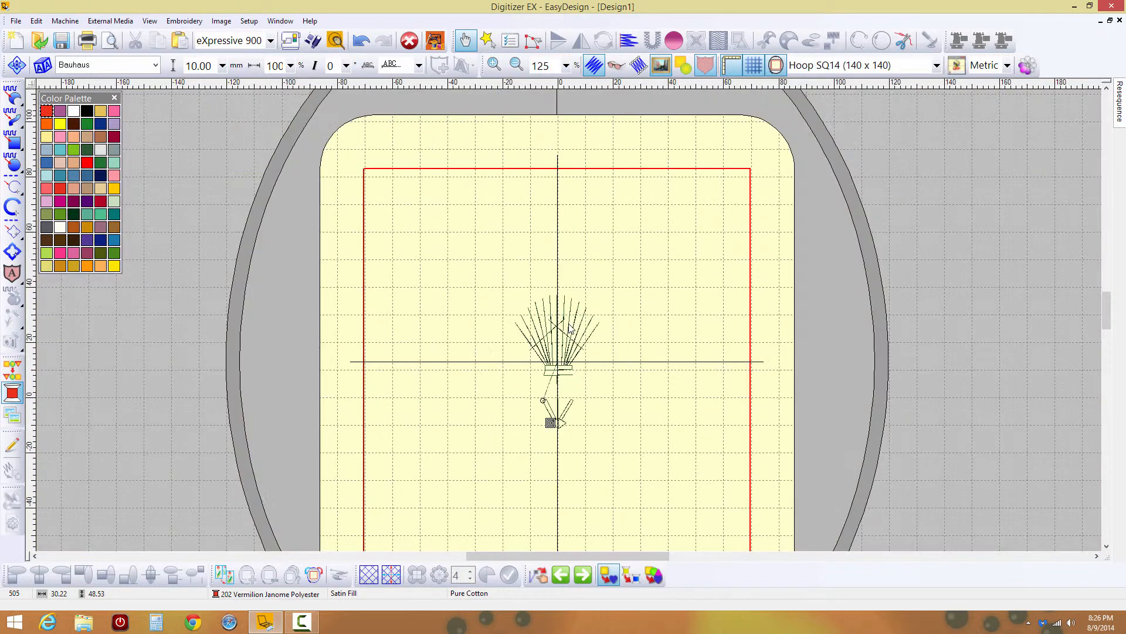
{"action": "scroll", "coordinate": [569, 325], "scroll_direction": "up", "scroll_amount": 1}
{"action": "left_click", "coordinate": [559, 335]}
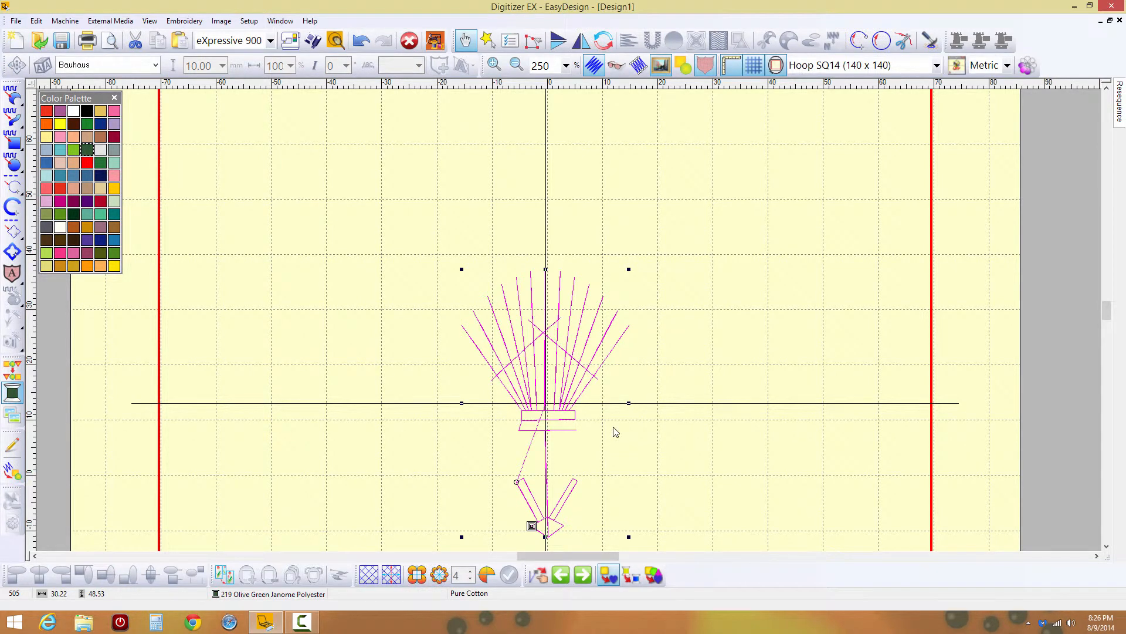
{"action": "left_click", "coordinate": [534, 41]}
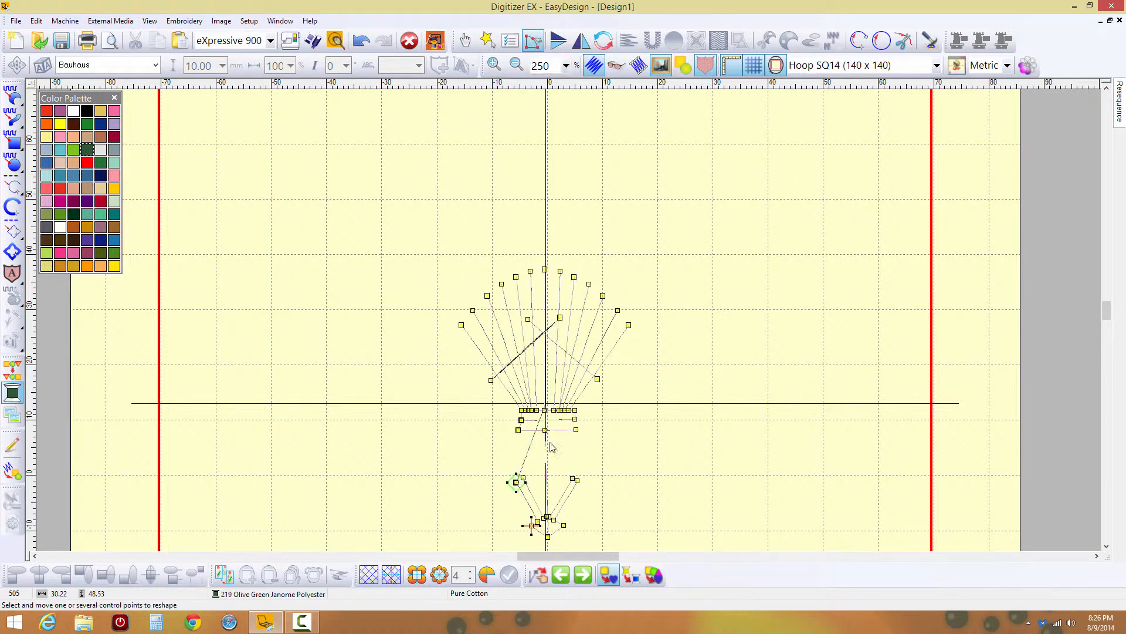
{"action": "left_click_drag", "start_coordinate": [508, 487], "coordinate": [461, 325]}
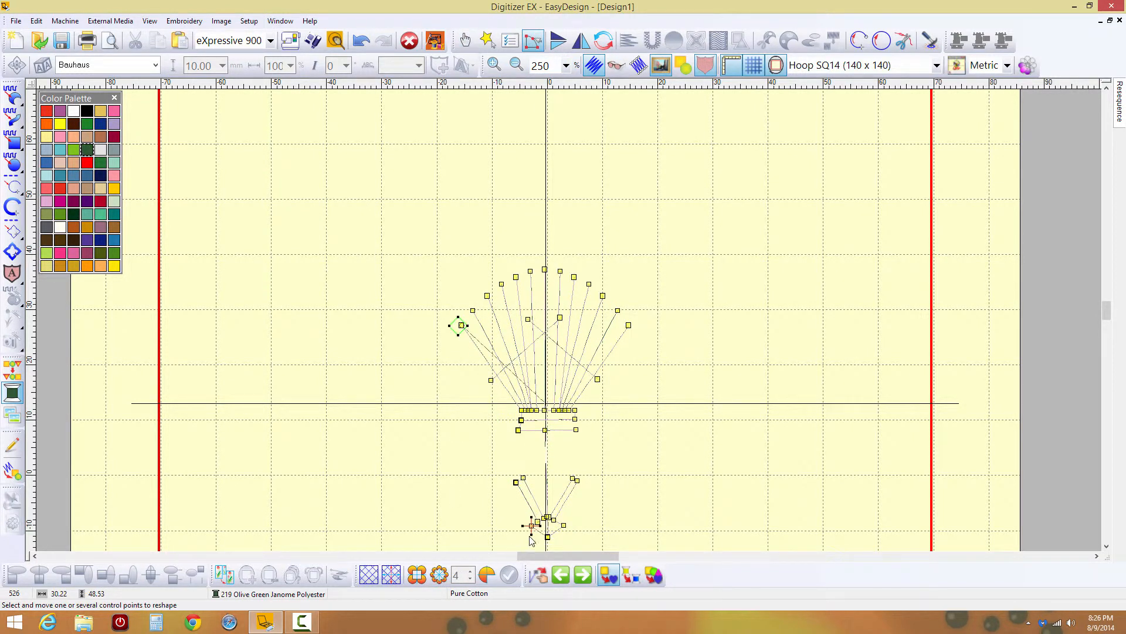
{"action": "left_click_drag", "start_coordinate": [531, 526], "coordinate": [644, 356]}
{"action": "left_click_drag", "start_coordinate": [625, 326], "coordinate": [630, 326]}
Set the motif's line stitch type to Stemstitch Line.
{"action": "left_click", "coordinate": [508, 46]}
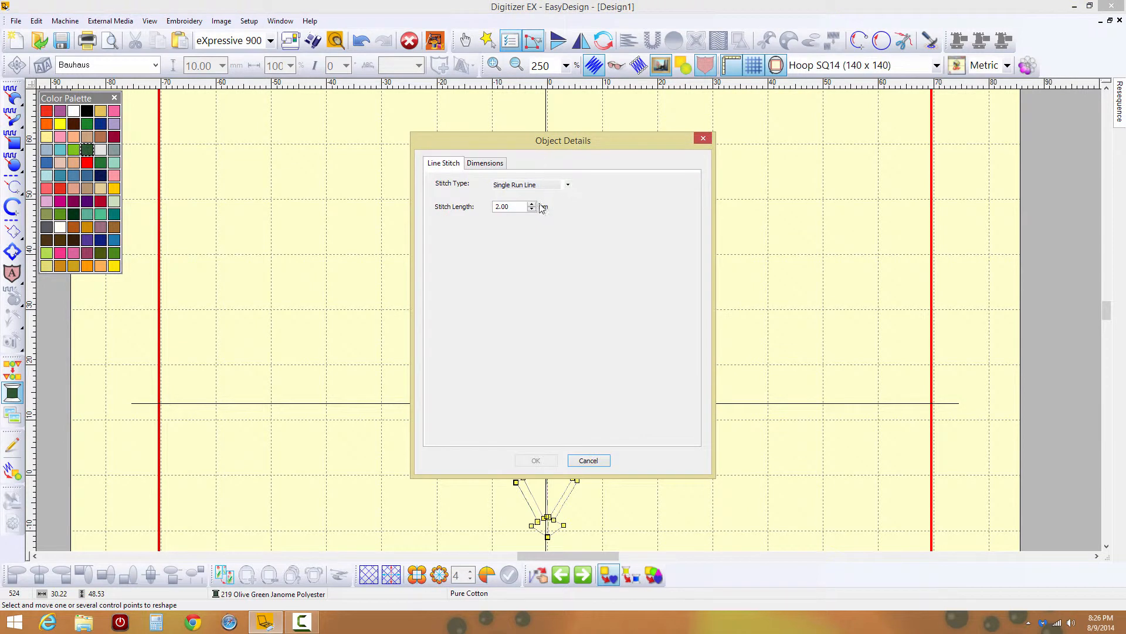
{"action": "left_click", "coordinate": [561, 185]}
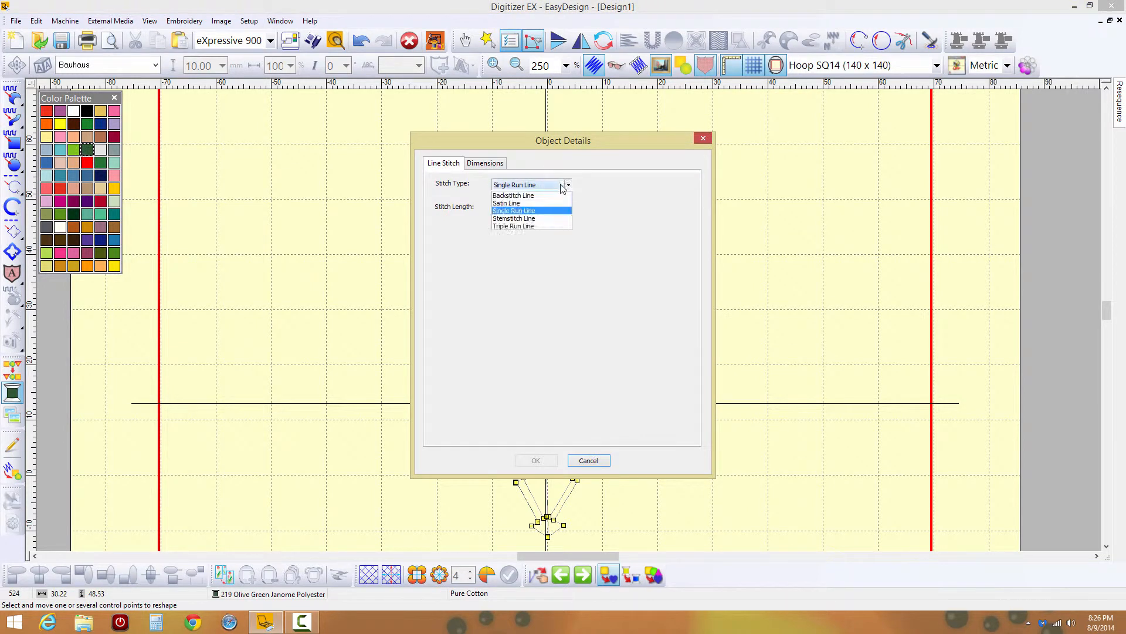
{"action": "left_click", "coordinate": [538, 218]}
{"action": "key", "text": "Tab"}
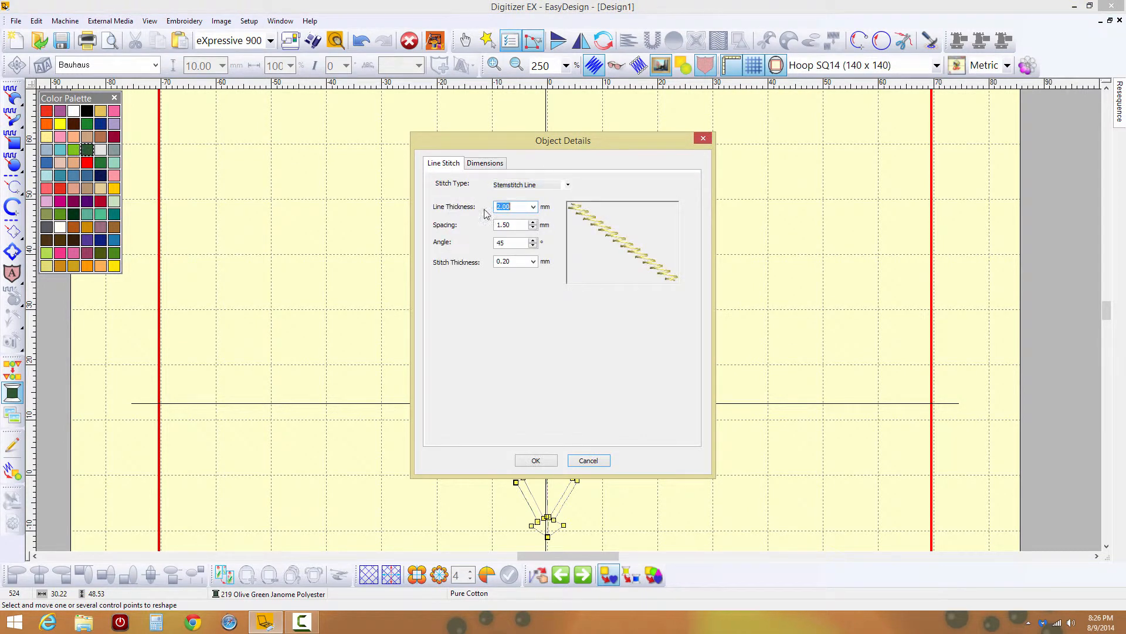
{"action": "left_click", "coordinate": [532, 460]}
Recolour the motif to 215 Wine Red and set its stitching to Triple Run Line with a 3.0 mm stitch length.
{"action": "left_click", "coordinate": [114, 136]}
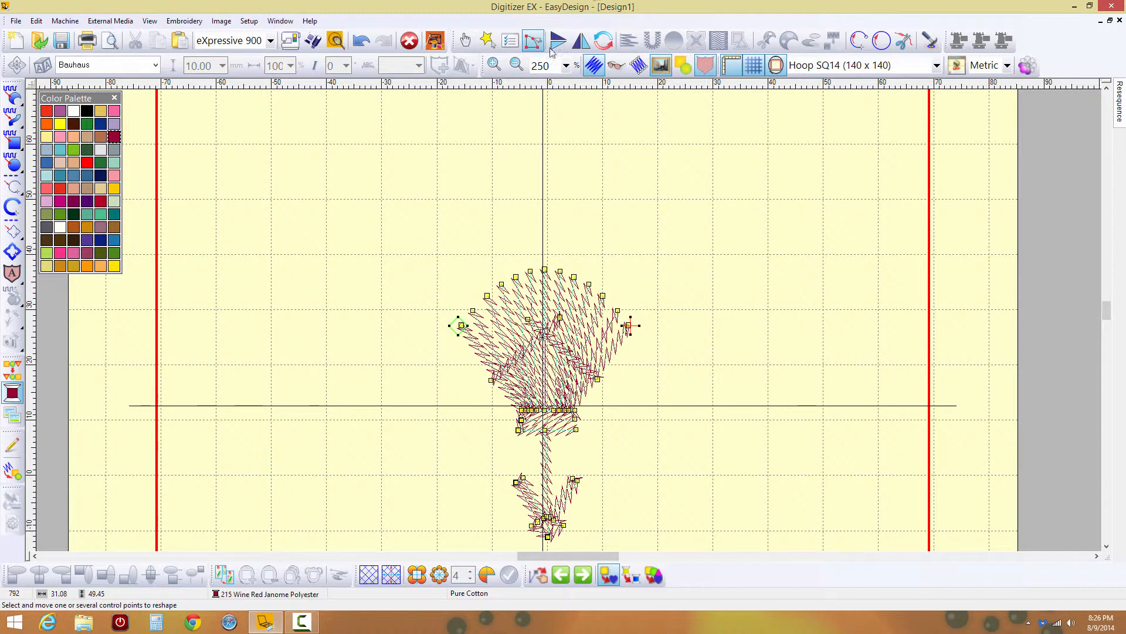
{"action": "left_click", "coordinate": [511, 39]}
{"action": "left_click", "coordinate": [568, 185]}
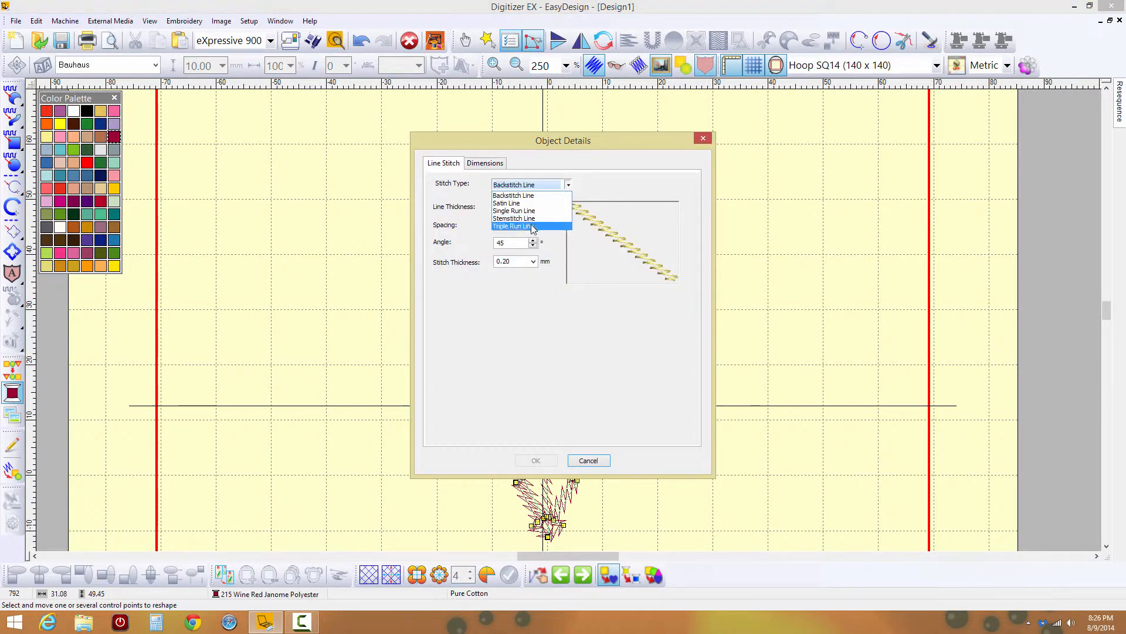
{"action": "left_click", "coordinate": [532, 226]}
{"action": "left_click_drag", "start_coordinate": [515, 206], "coordinate": [478, 215]}
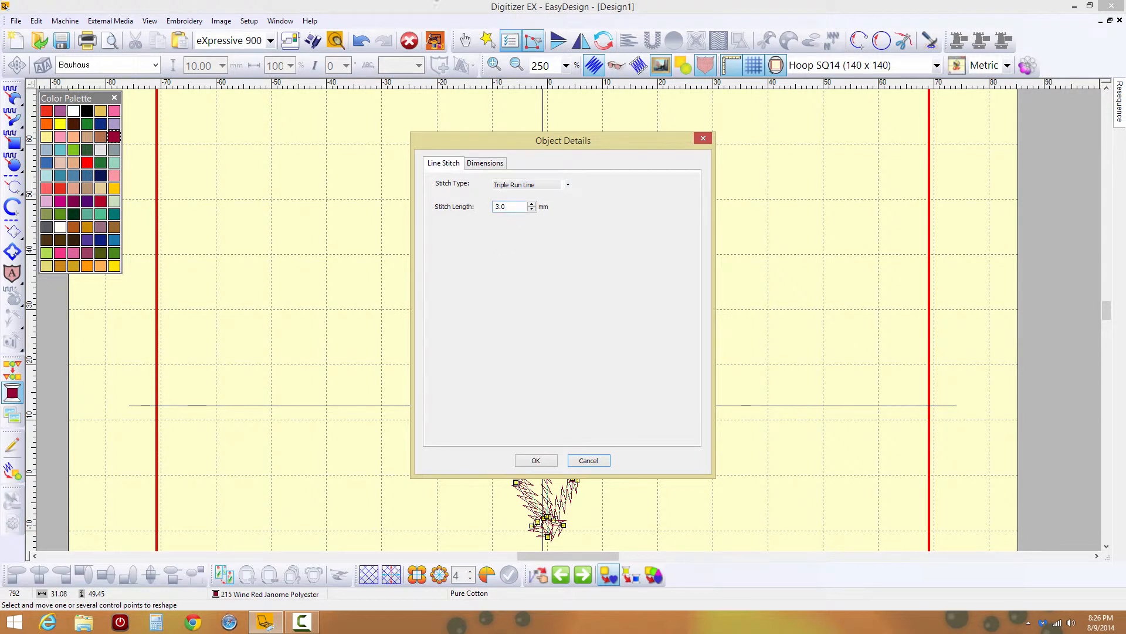
{"action": "left_click", "coordinate": [536, 460]}
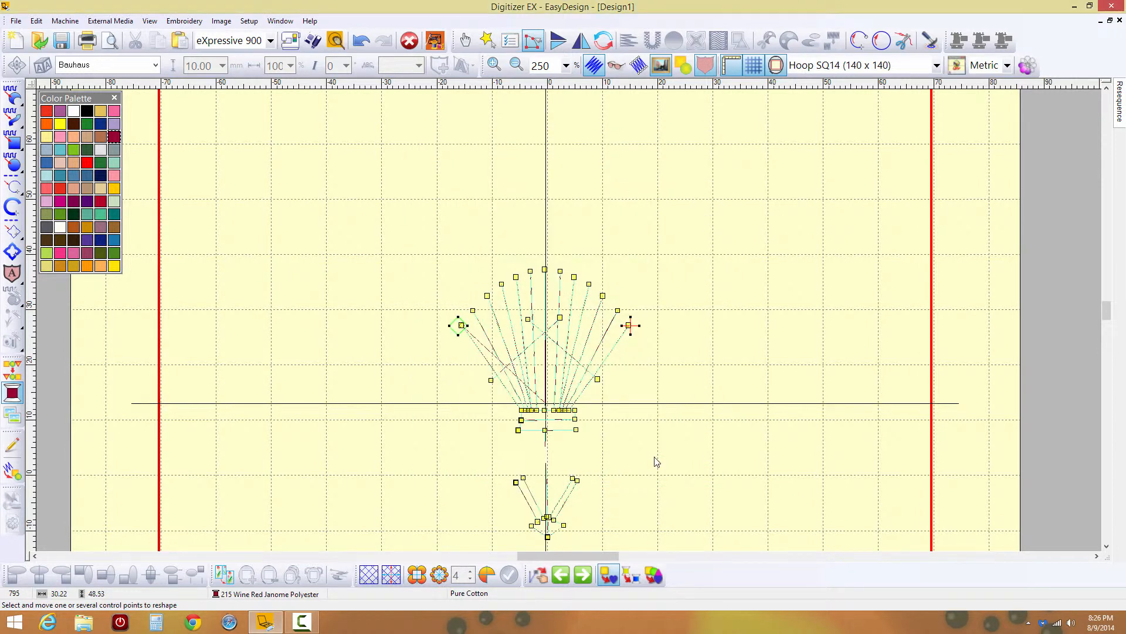
Turn the realistic stitch view back on and leave reshaping to examine the stitched motif in the hoop.
{"action": "left_click", "coordinate": [632, 70]}
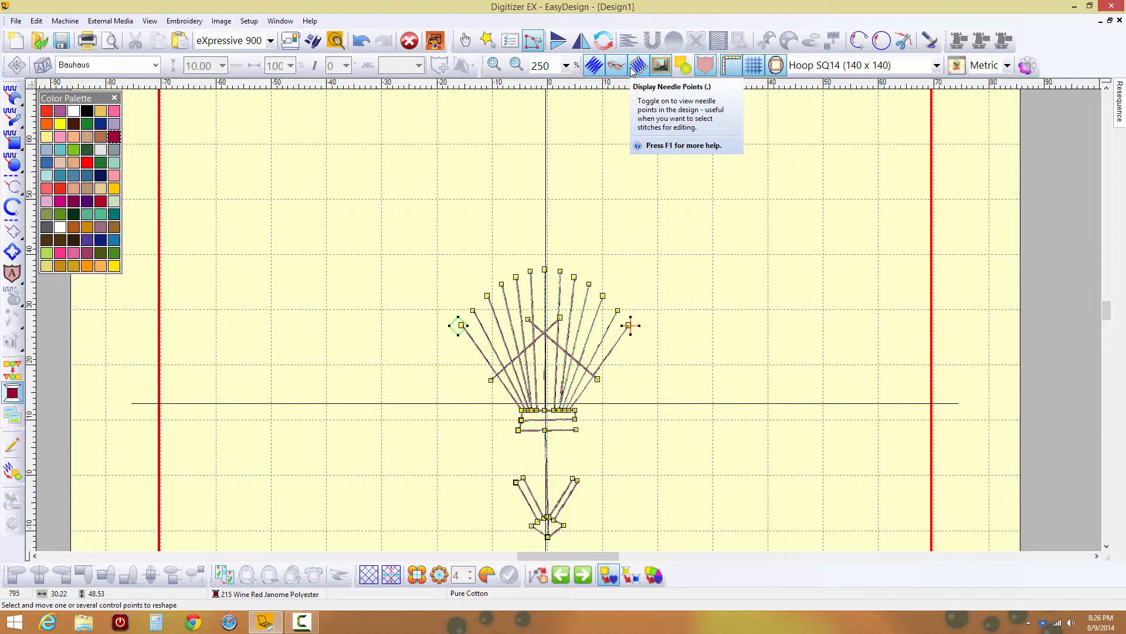
{"action": "left_click", "coordinate": [465, 40]}
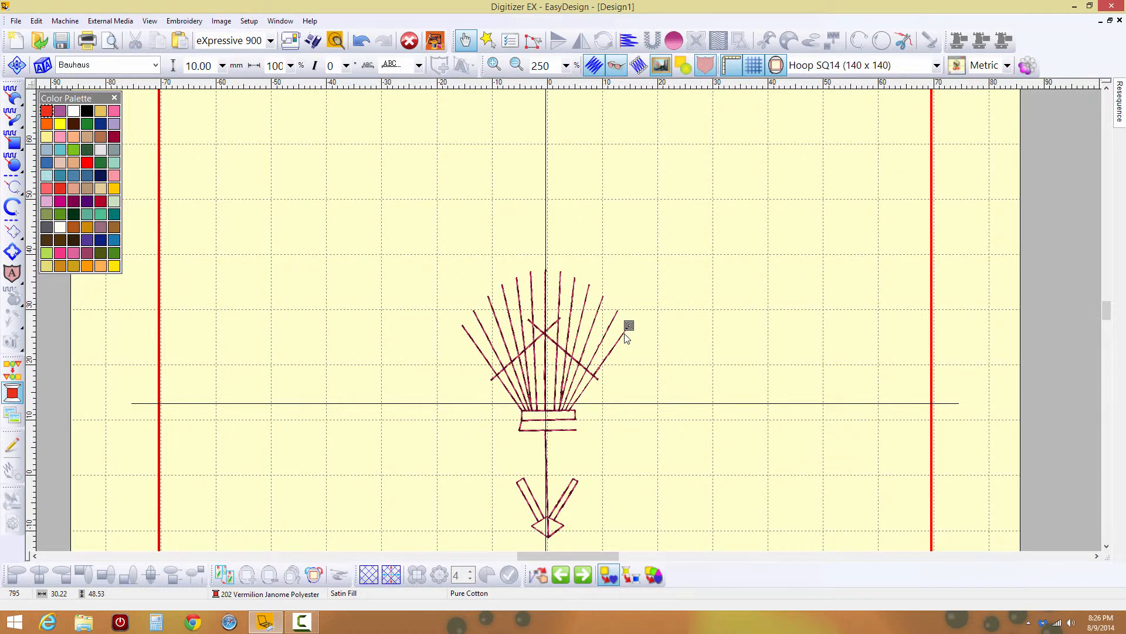
{"action": "scroll", "coordinate": [626, 339], "scroll_direction": "down", "scroll_amount": 1}
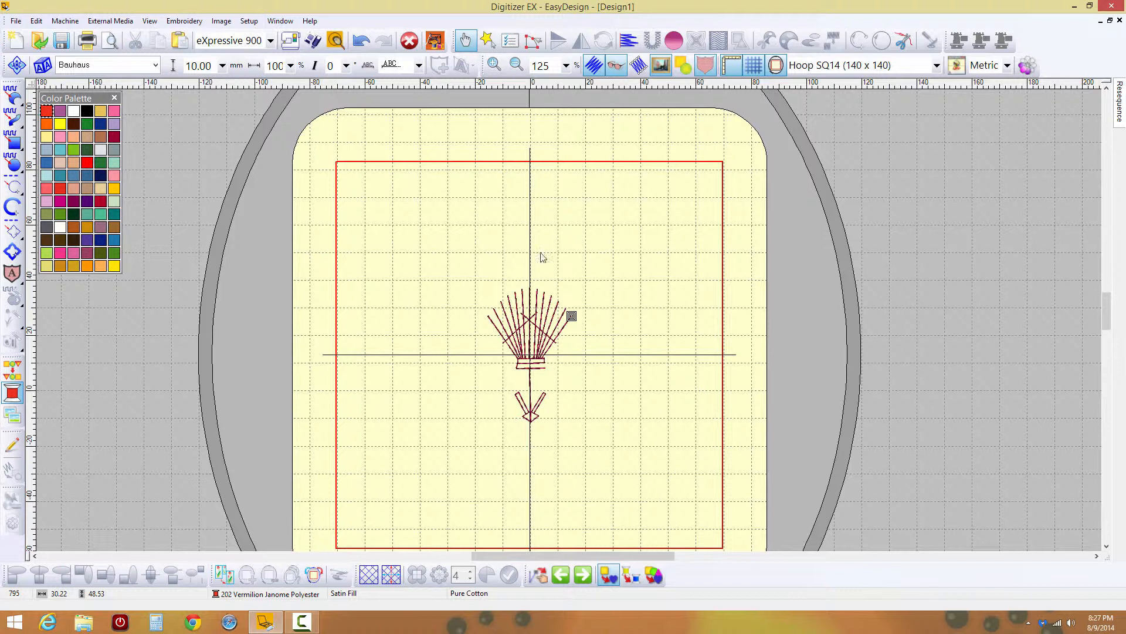
Delete the embroidered motif and switch back to the Corel drawing mode.
{"action": "left_click", "coordinate": [544, 319]}
{"action": "key", "text": "Delete"}
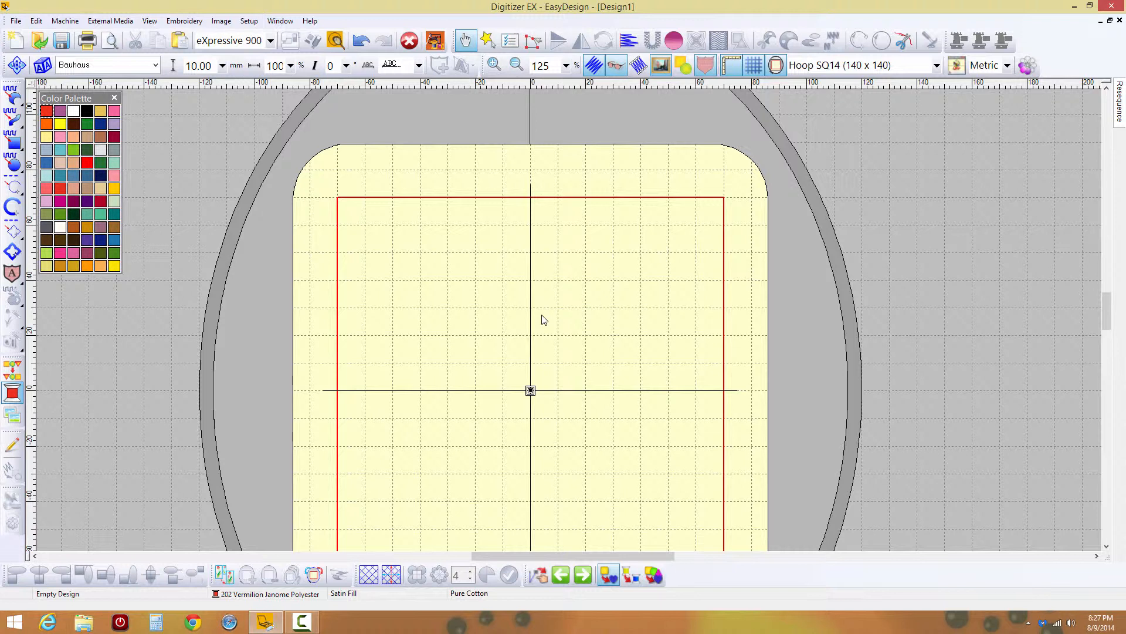
{"action": "left_click", "coordinate": [11, 449]}
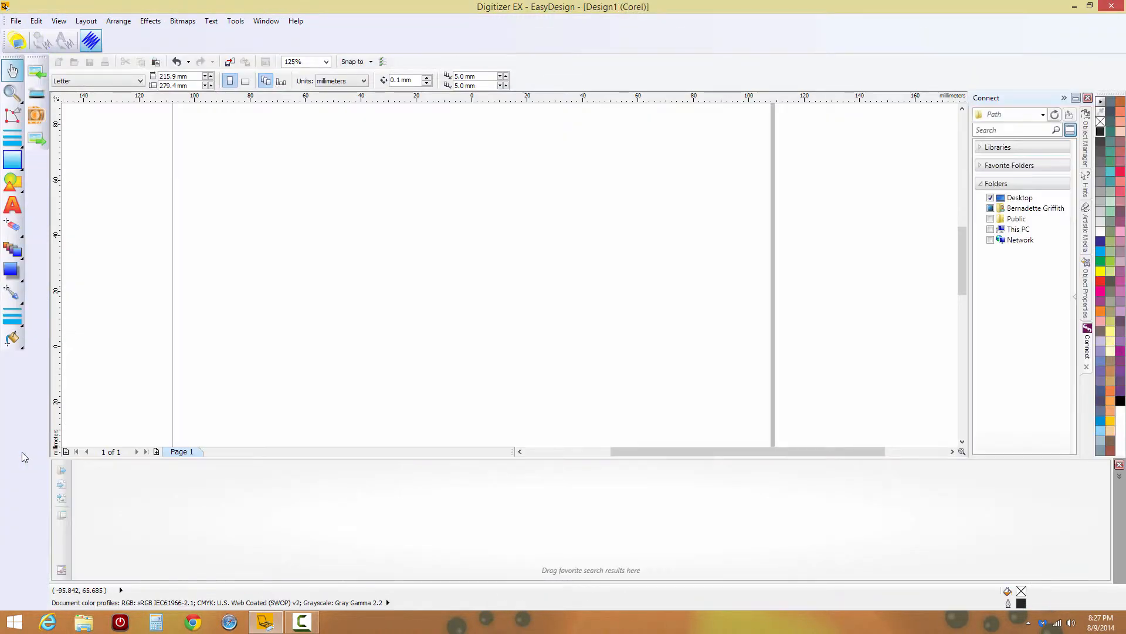
Import crazy5.wmf from the 1ArtisticWebinar folder and place the fan artwork on the page.
{"action": "left_click", "coordinate": [16, 22]}
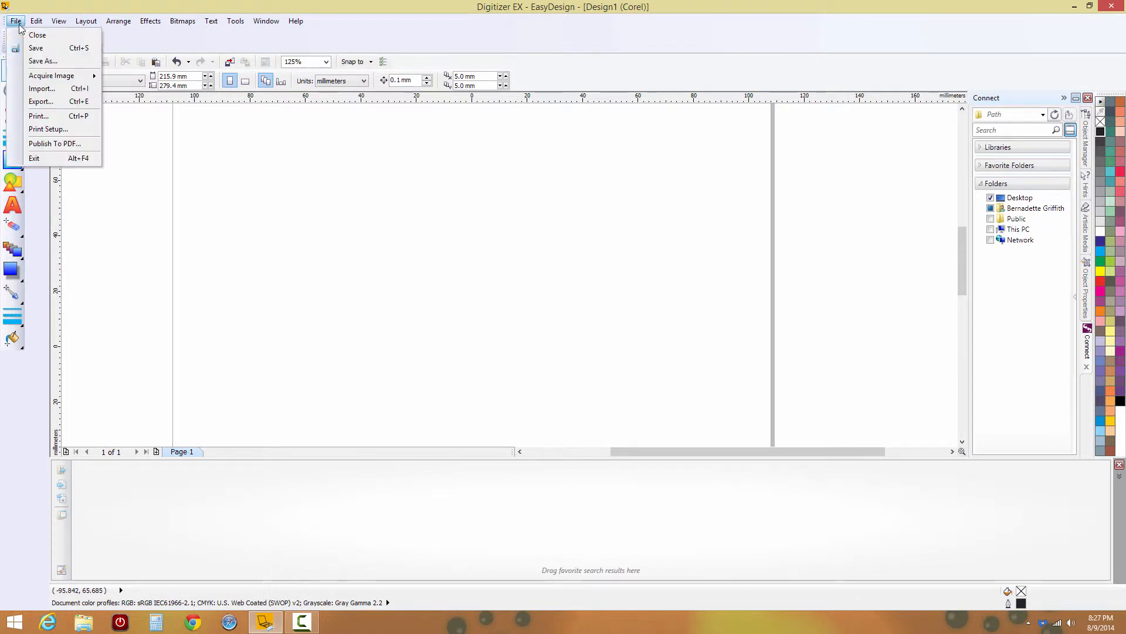
{"action": "left_click", "coordinate": [41, 89]}
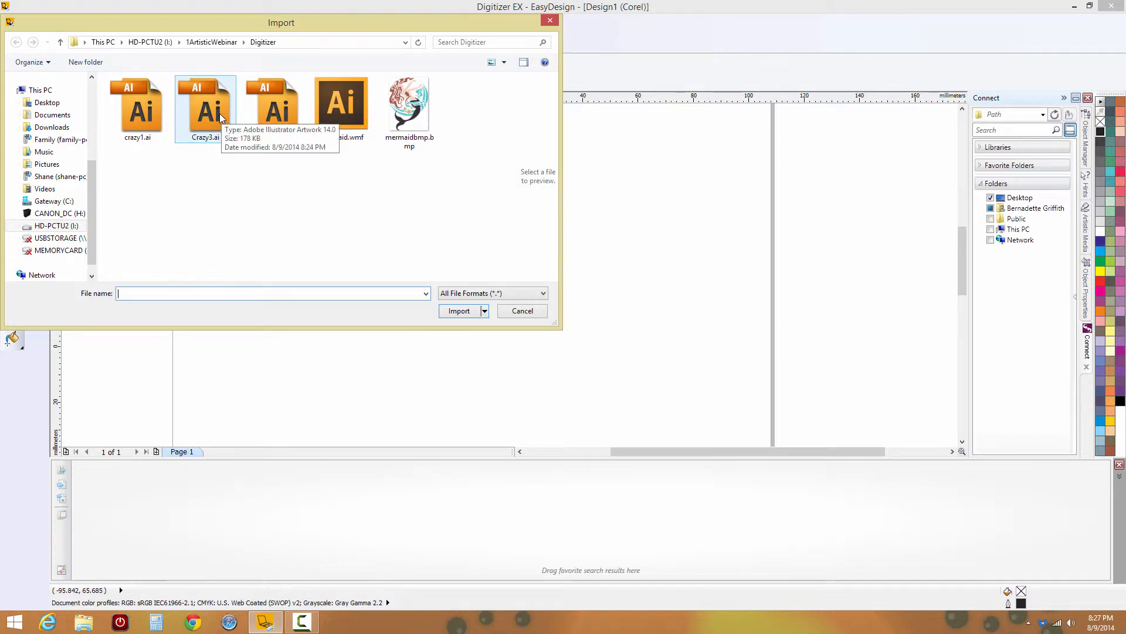
{"action": "left_click", "coordinate": [137, 110]}
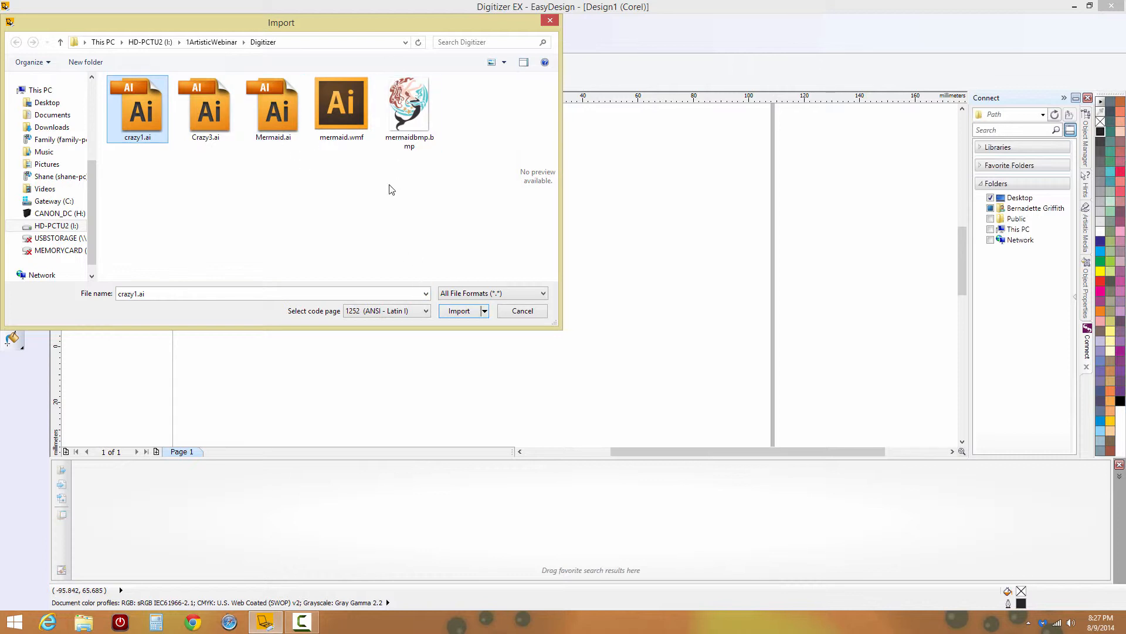
{"action": "left_click", "coordinate": [216, 42]}
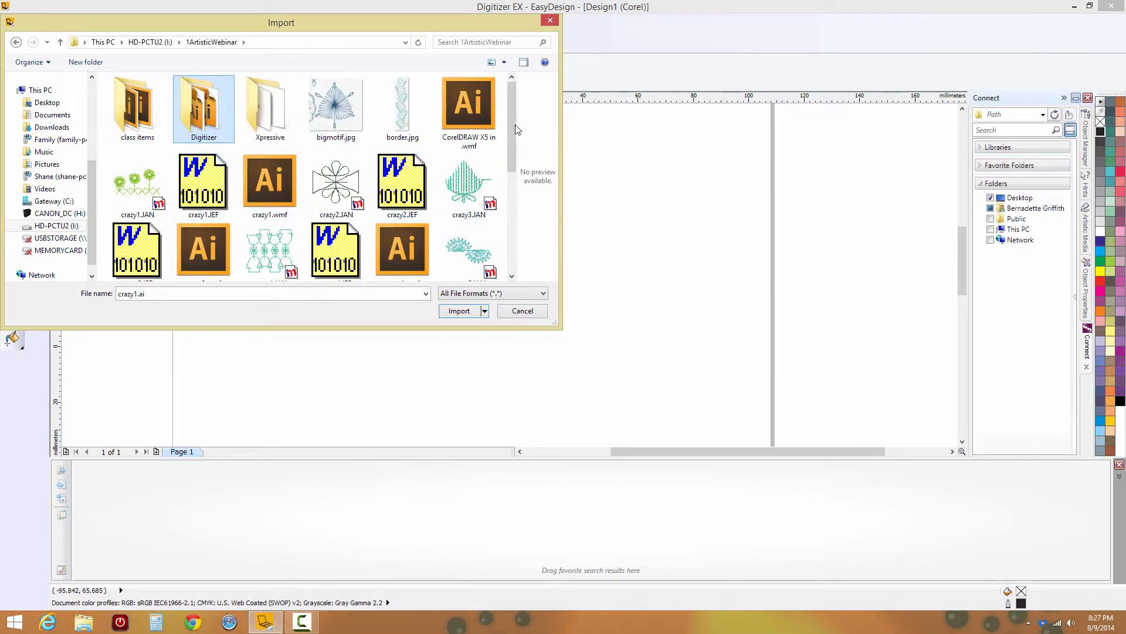
{"action": "left_click_drag", "start_coordinate": [509, 136], "coordinate": [510, 190]}
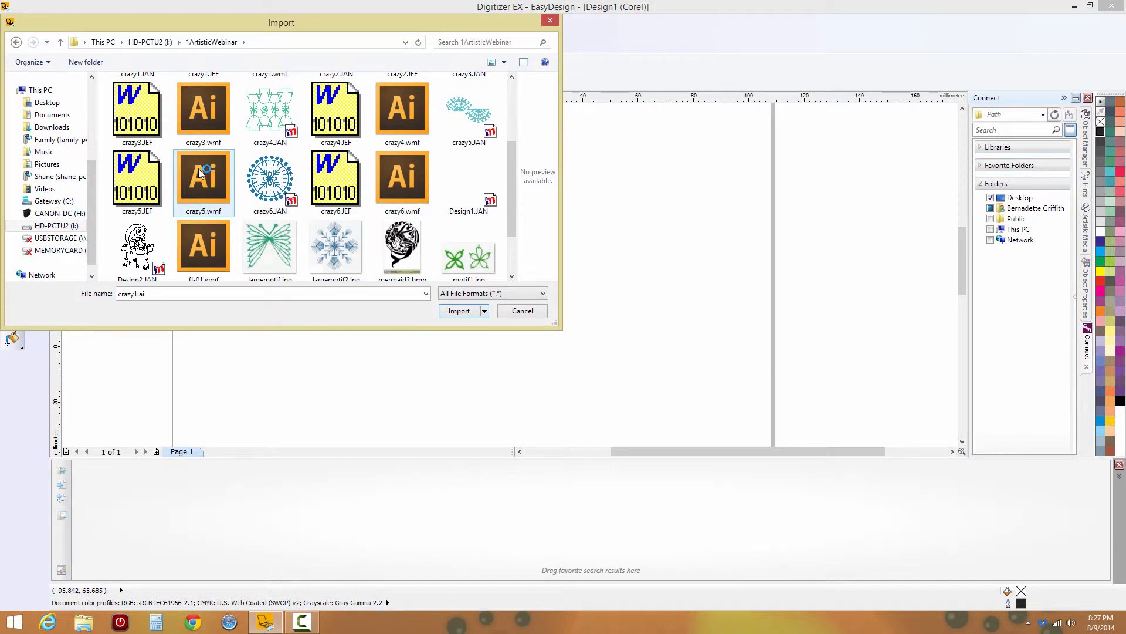
{"action": "left_click", "coordinate": [200, 171]}
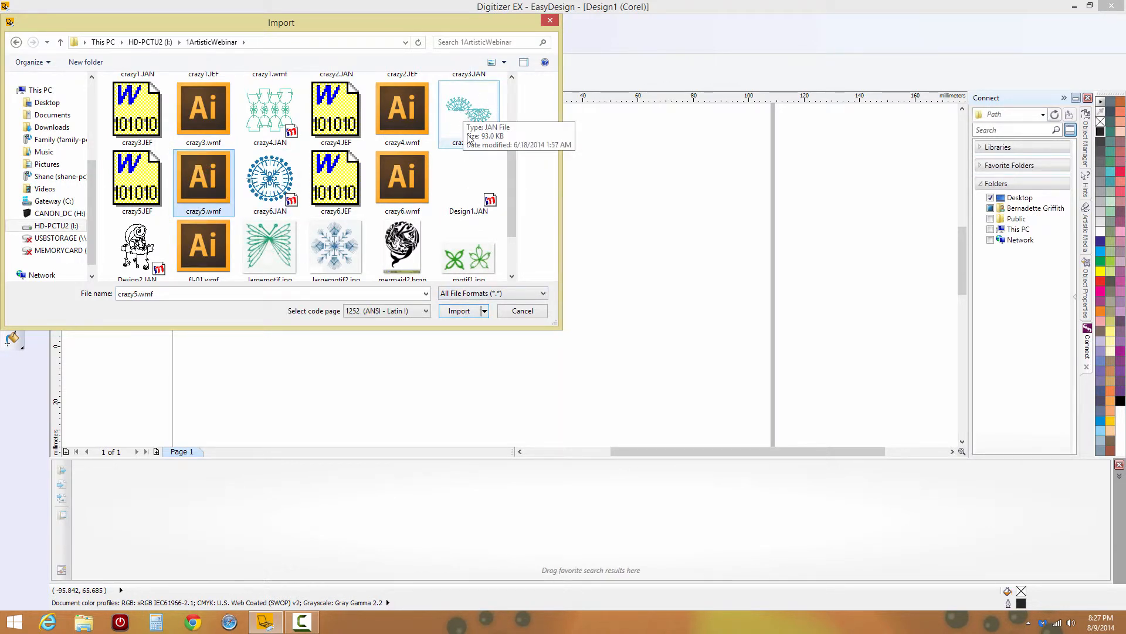
{"action": "left_click", "coordinate": [461, 312]}
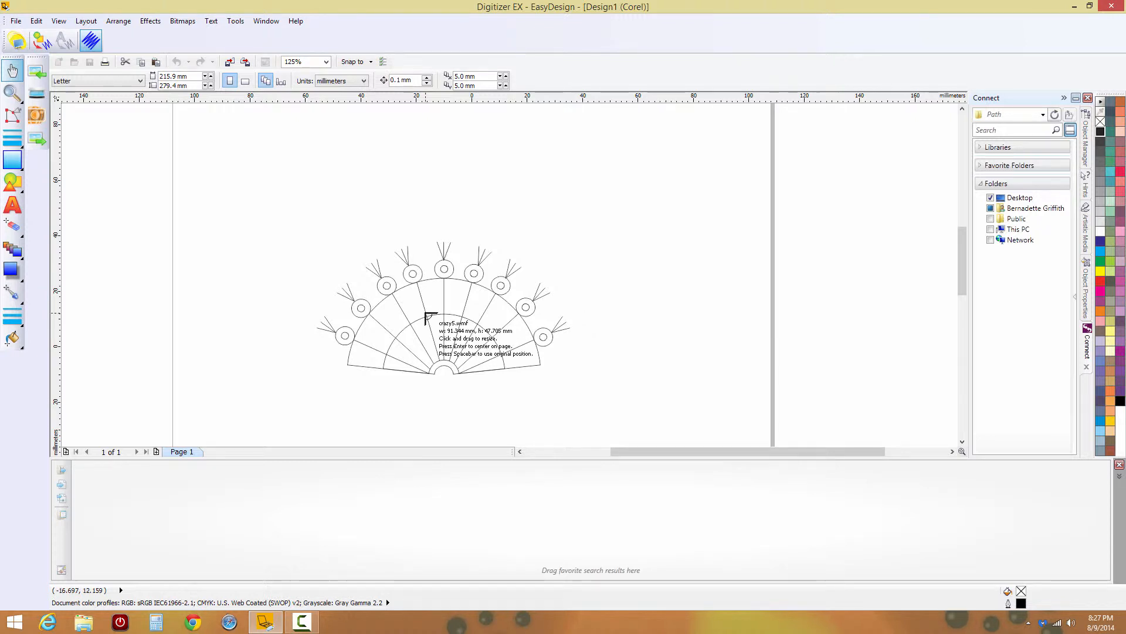
{"action": "left_click", "coordinate": [286, 169]}
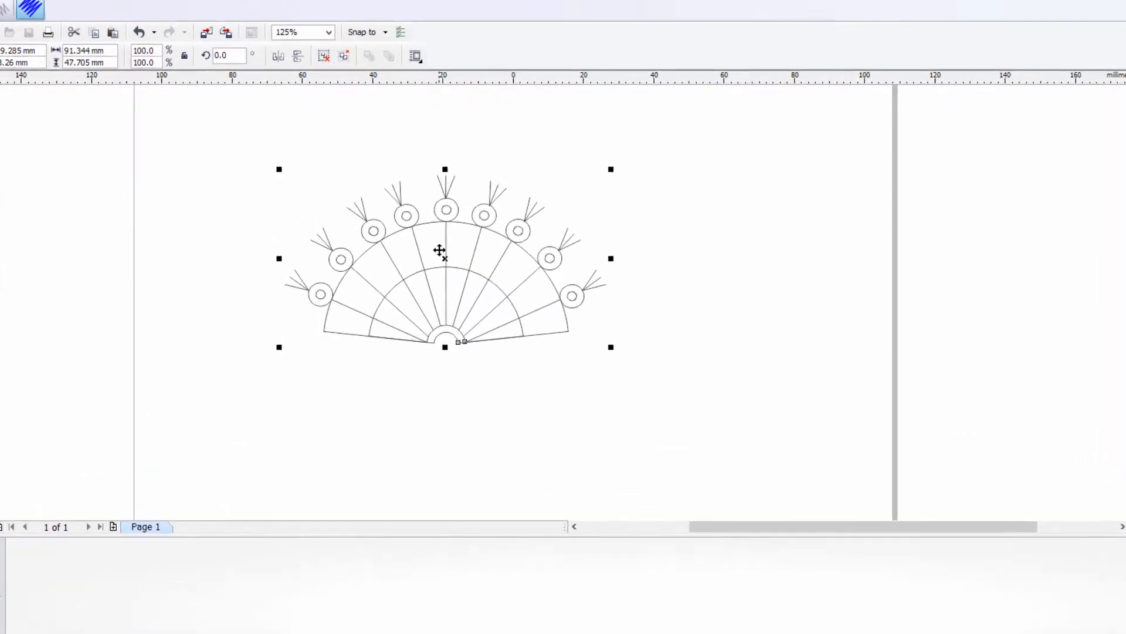
Ungroup the imported fan artwork into separate objects and clear the selection.
{"action": "right_click", "coordinate": [433, 233]}
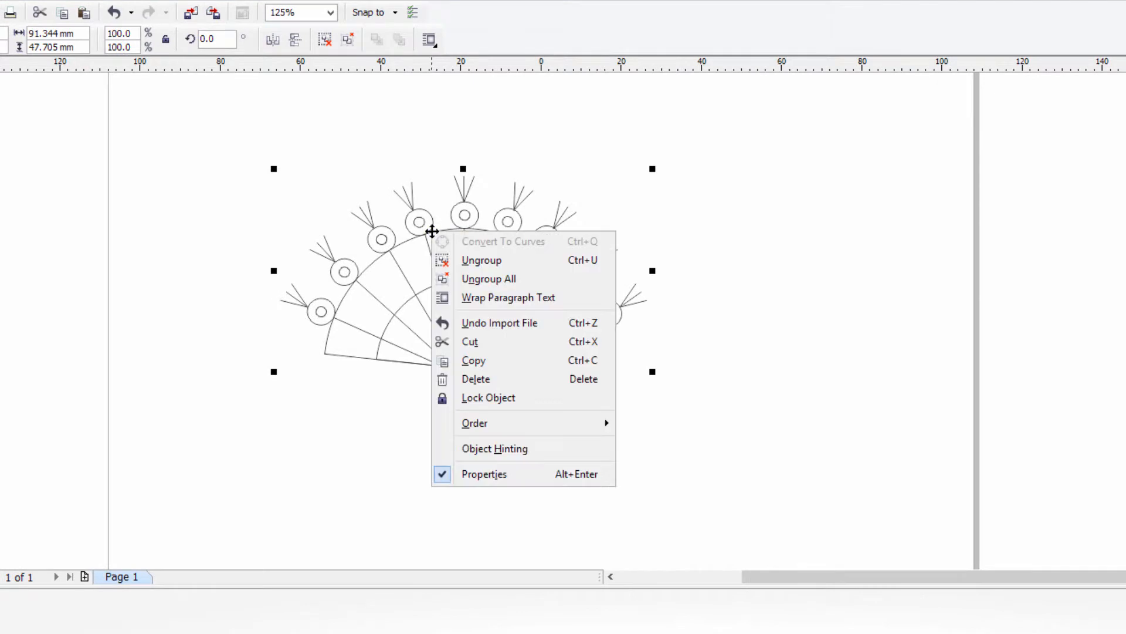
{"action": "left_click", "coordinate": [474, 262]}
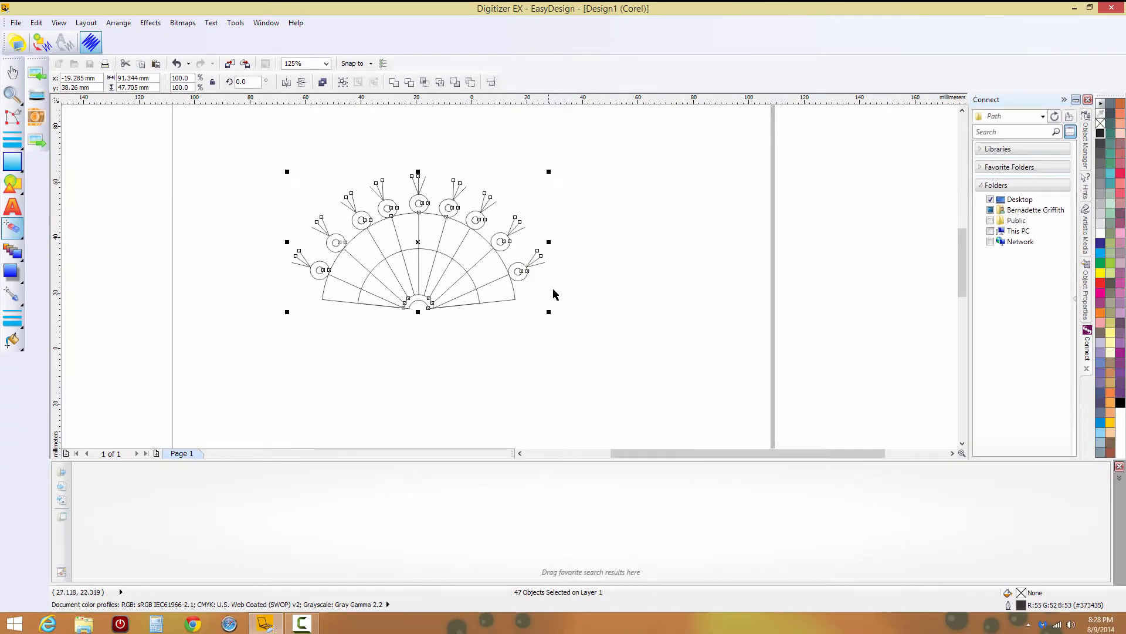
{"action": "left_click", "coordinate": [637, 288]}
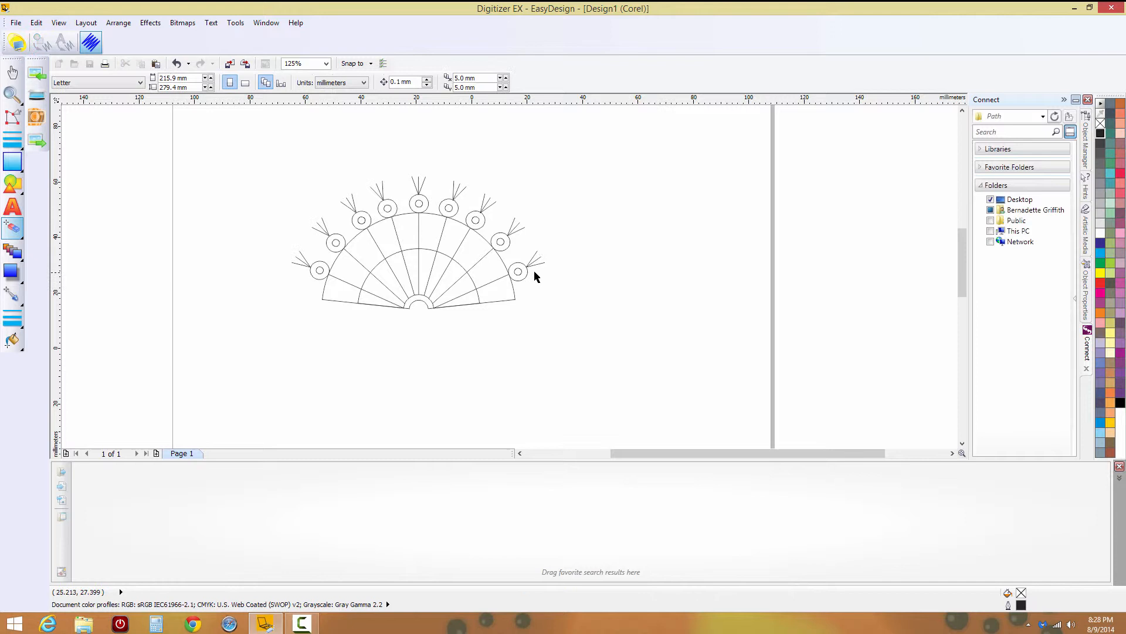
Delete the small inner circle from each of the nine rings along the fan's outer arc.
{"action": "left_click", "coordinate": [517, 273]}
{"action": "key", "text": "Delete"}
{"action": "left_click", "coordinate": [500, 241]}
{"action": "key", "text": "Delete"}
{"action": "left_click", "coordinate": [475, 221]}
{"action": "key", "text": "Delete"}
{"action": "left_click", "coordinate": [448, 209]}
{"action": "key", "text": "Delete"}
{"action": "key", "text": "Delete"}
{"action": "left_click", "coordinate": [388, 210]}
{"action": "key", "text": "Delete"}
{"action": "left_click", "coordinate": [361, 222]}
{"action": "key", "text": "Delete"}
{"action": "left_click", "coordinate": [336, 243]}
{"action": "key", "text": "Delete"}
{"action": "left_click", "coordinate": [320, 271]}
{"action": "key", "text": "Delete"}
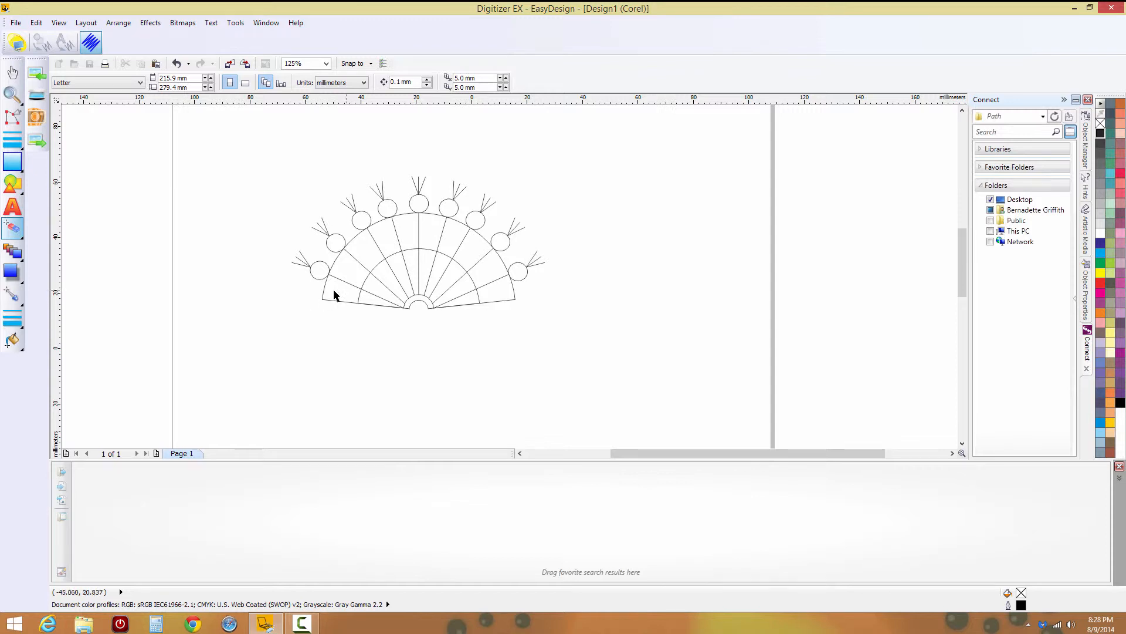
Select all objects of the fan artwork and convert them to embroidery.
{"action": "left_click_drag", "start_coordinate": [281, 151], "coordinate": [596, 358]}
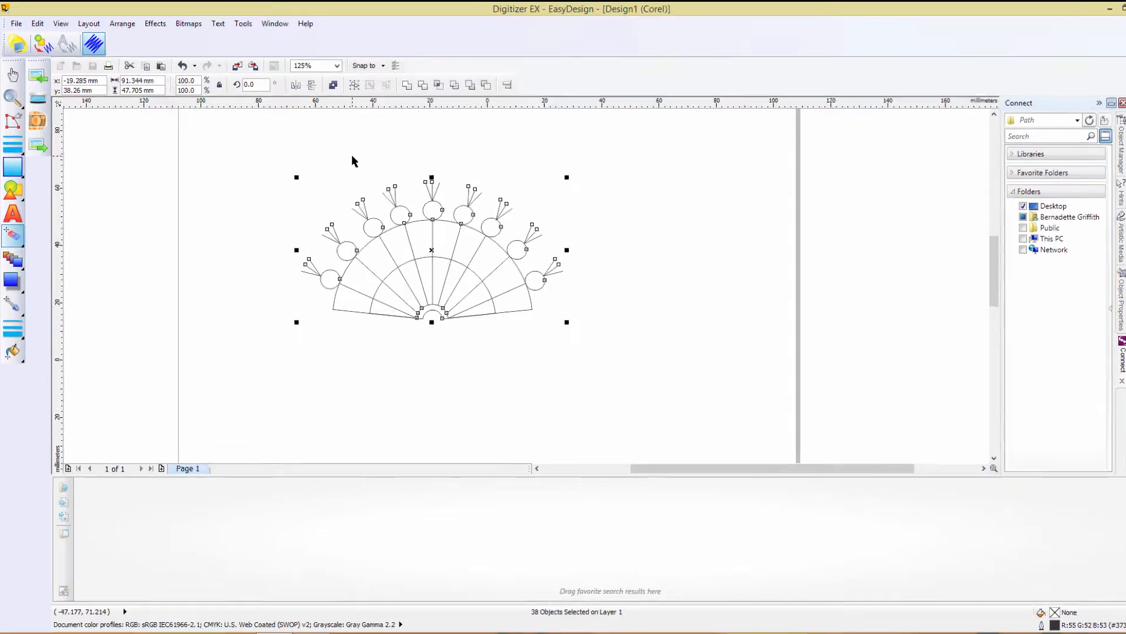
{"action": "left_click", "coordinate": [32, 24]}
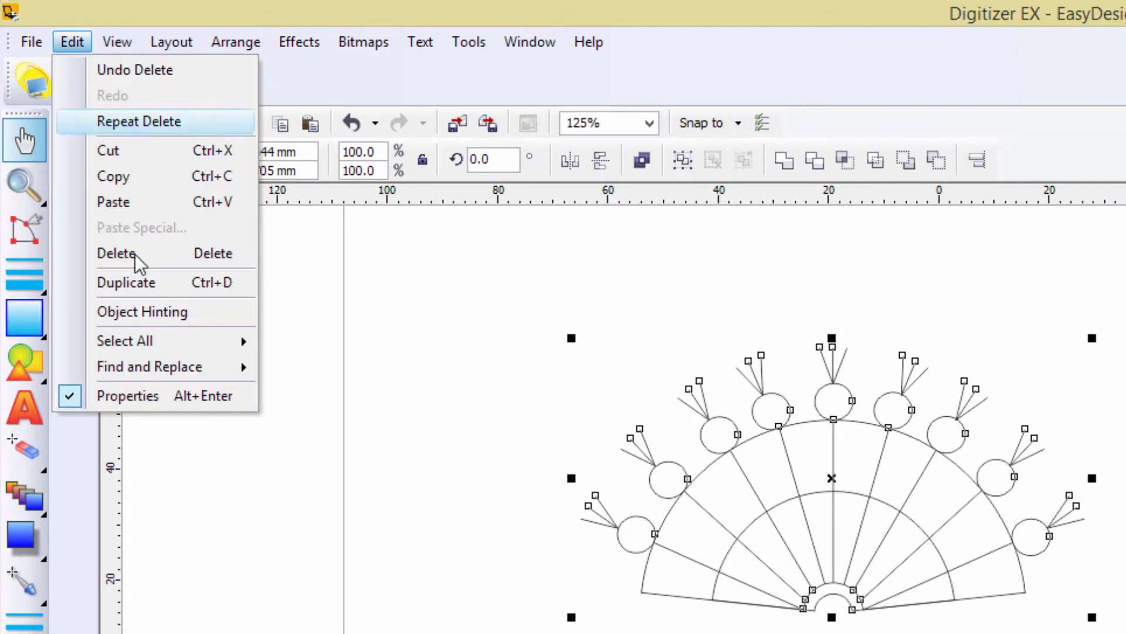
{"action": "mouse_move", "coordinate": [127, 341]}
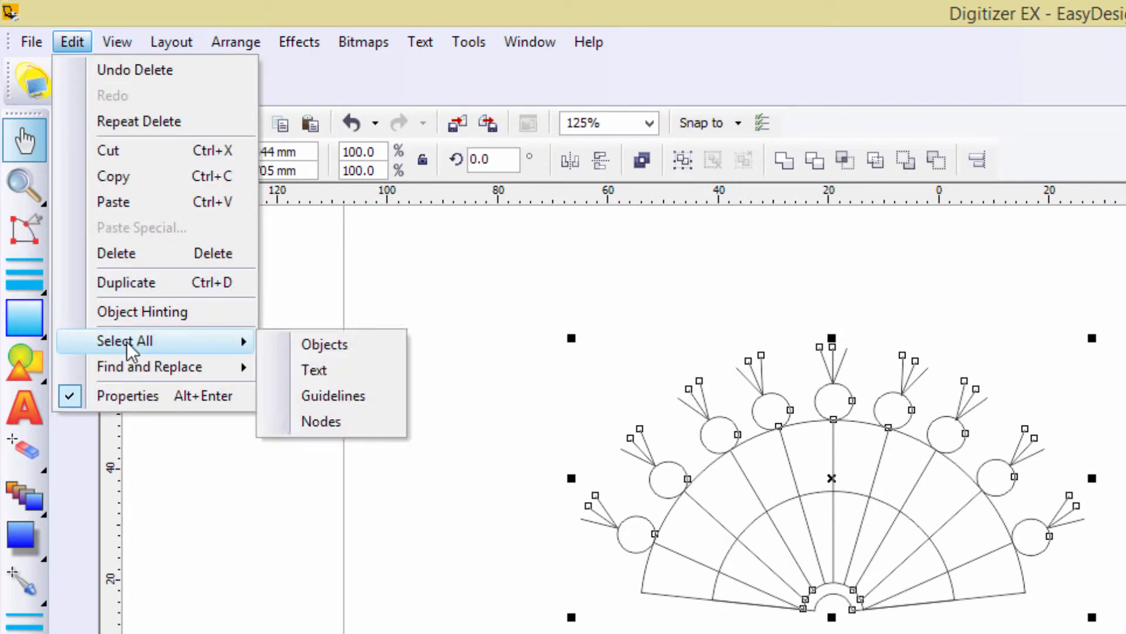
{"action": "left_click", "coordinate": [318, 349]}
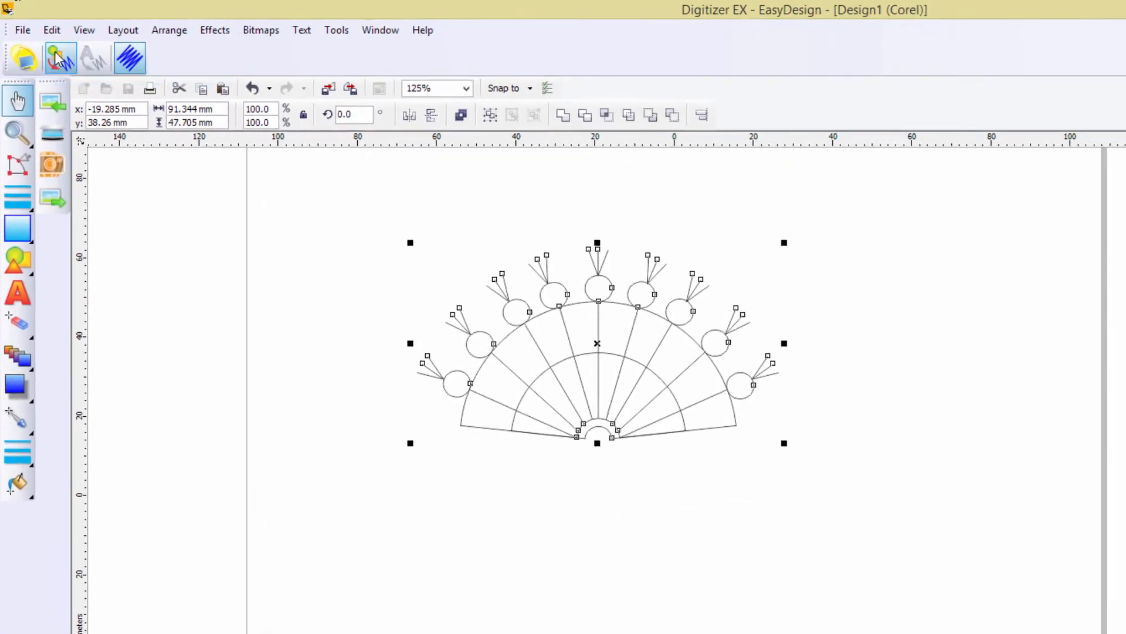
{"action": "left_click", "coordinate": [57, 59]}
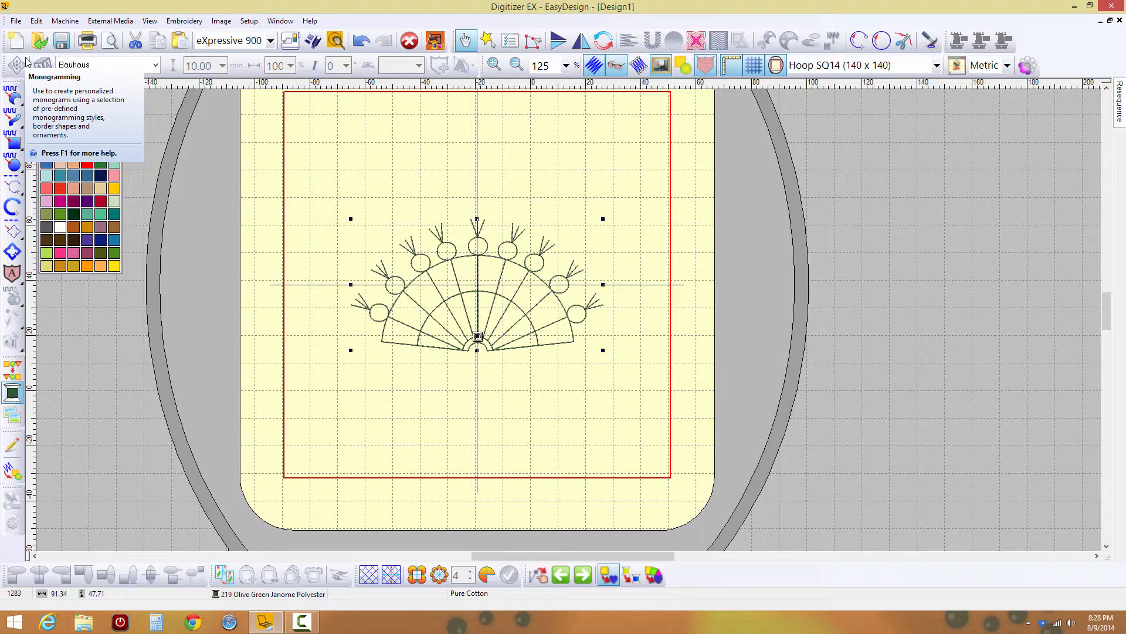
With the realistic stitch view off, reshape the fan, moving its start point to the outermost left line tip and its end point to the outermost right tip.
{"action": "left_click", "coordinate": [615, 66]}
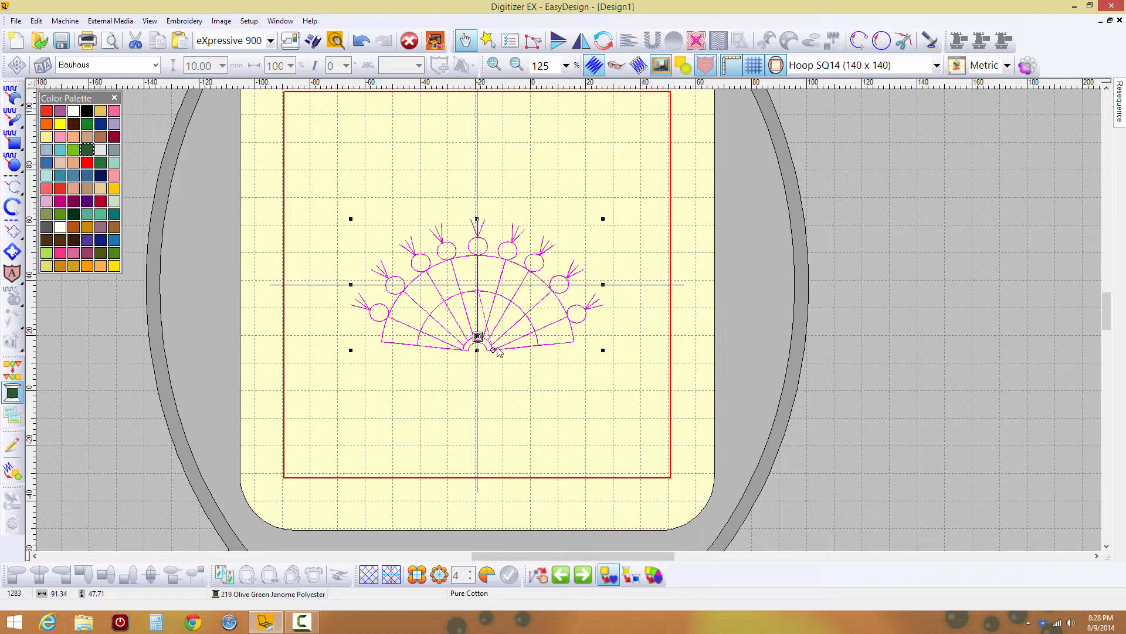
{"action": "left_click", "coordinate": [531, 42]}
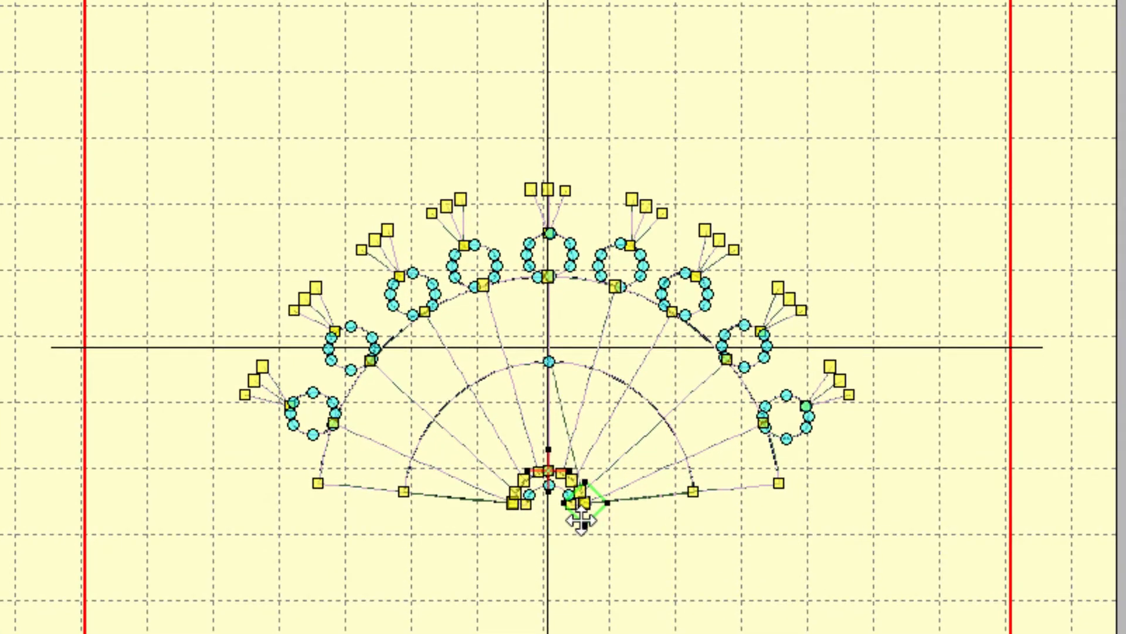
{"action": "mouse_move", "coordinate": [580, 519]}
{"action": "left_mouse_down"}
{"action": "mouse_move", "coordinate": [278, 414]}
{"action": "mouse_move", "coordinate": [141, 335]}
{"action": "left_mouse_up"}
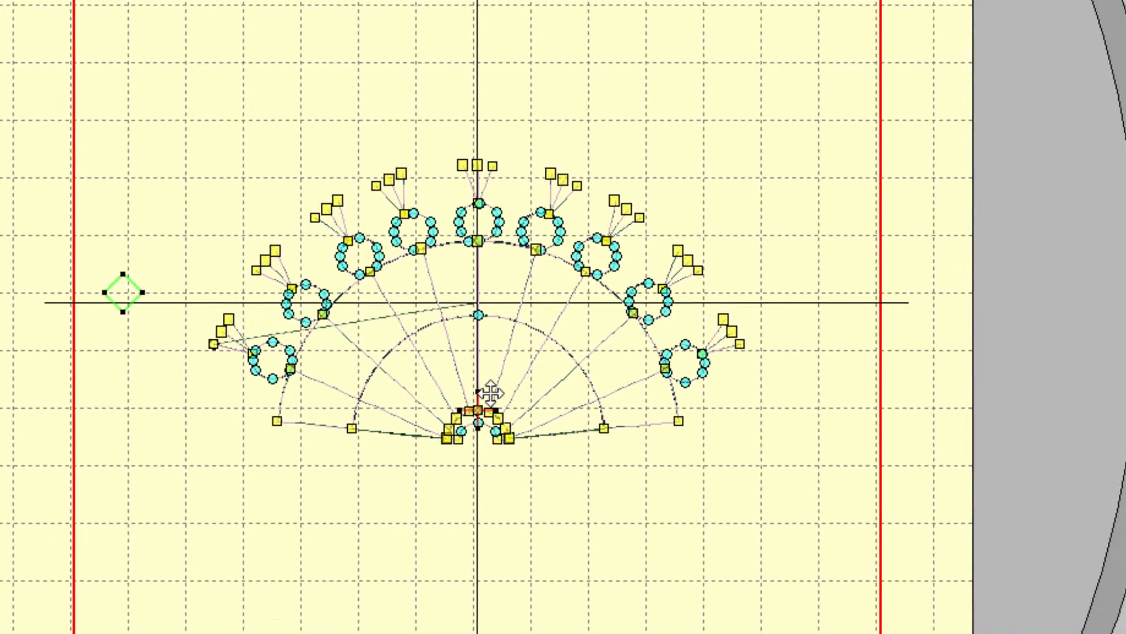
{"action": "scroll", "coordinate": [553, 450], "scroll_direction": "up", "scroll_amount": 1}
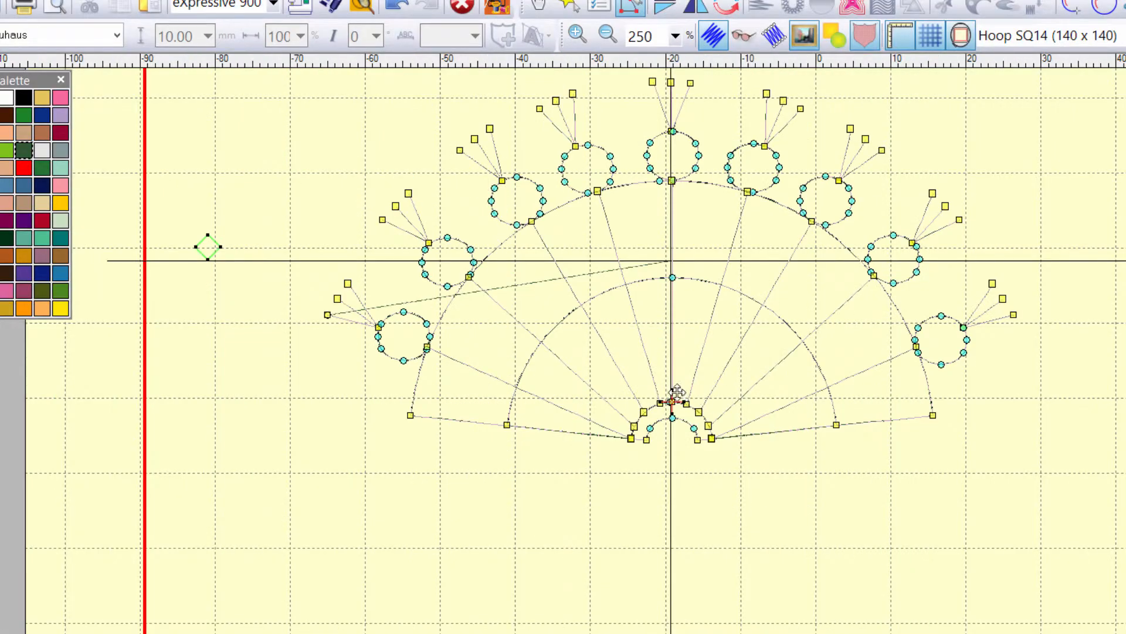
{"action": "mouse_move", "coordinate": [674, 394]}
{"action": "left_mouse_down"}
{"action": "mouse_move", "coordinate": [900, 348]}
{"action": "mouse_move", "coordinate": [1021, 333]}
{"action": "mouse_move", "coordinate": [1032, 345]}
{"action": "left_mouse_up"}
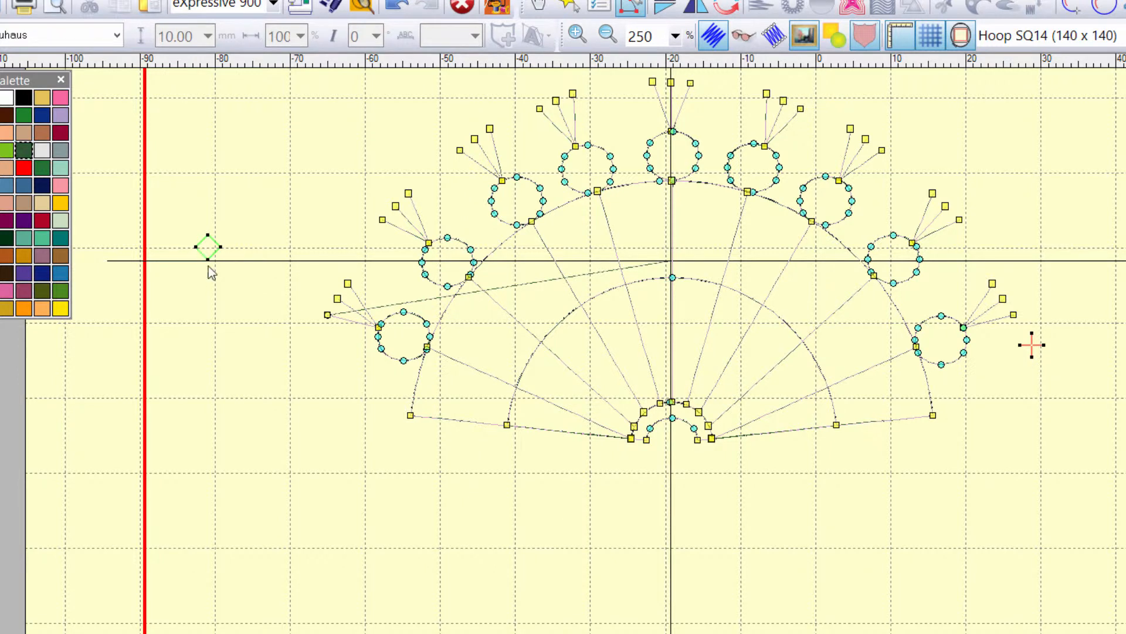
{"action": "mouse_move", "coordinate": [208, 254]}
{"action": "left_mouse_down"}
{"action": "mouse_move", "coordinate": [231, 279]}
{"action": "mouse_move", "coordinate": [326, 315]}
{"action": "left_mouse_up"}
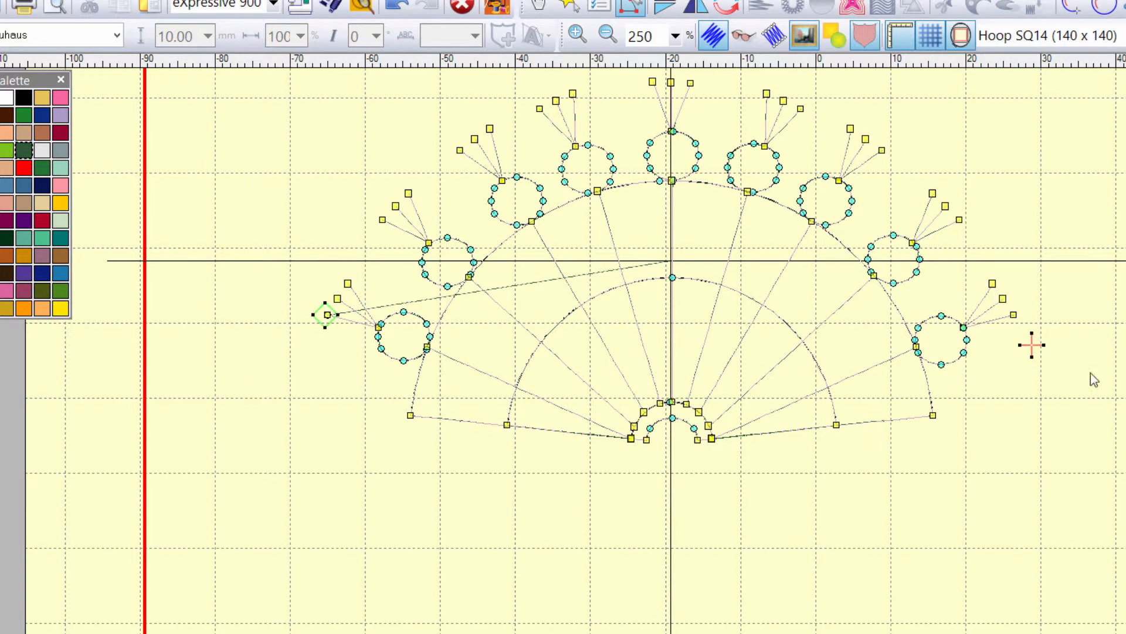
{"action": "left_click", "coordinate": [1014, 315]}
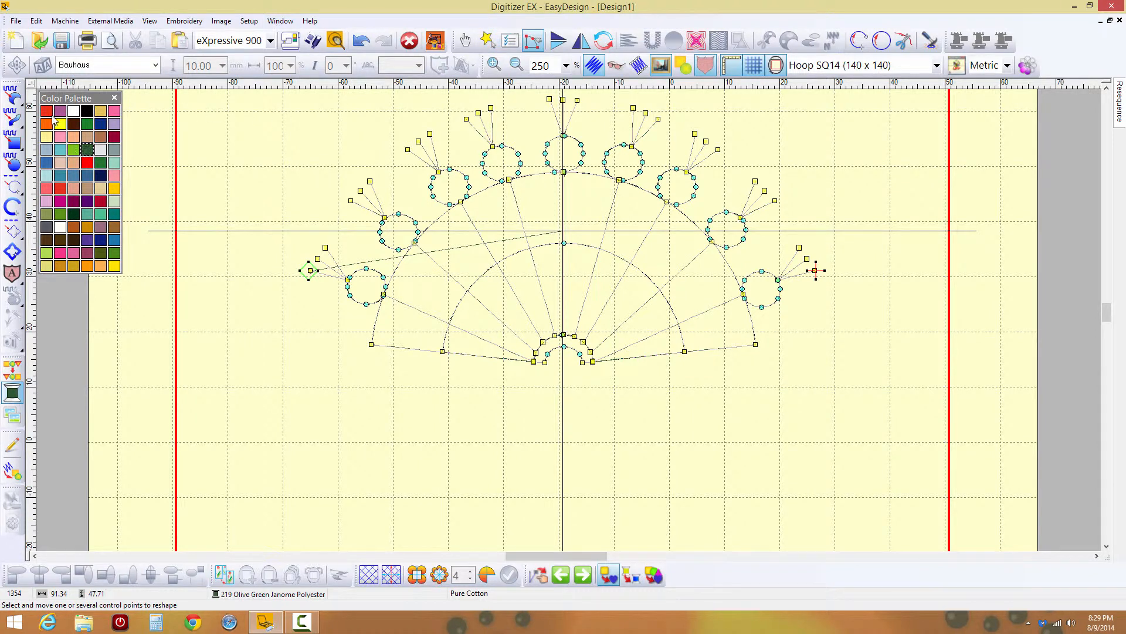
Recolour the fan to 225 Red and set its stitching to Triple Run Line with a 3.0 mm stitch length.
{"action": "left_click", "coordinate": [87, 162]}
{"action": "left_click", "coordinate": [511, 40]}
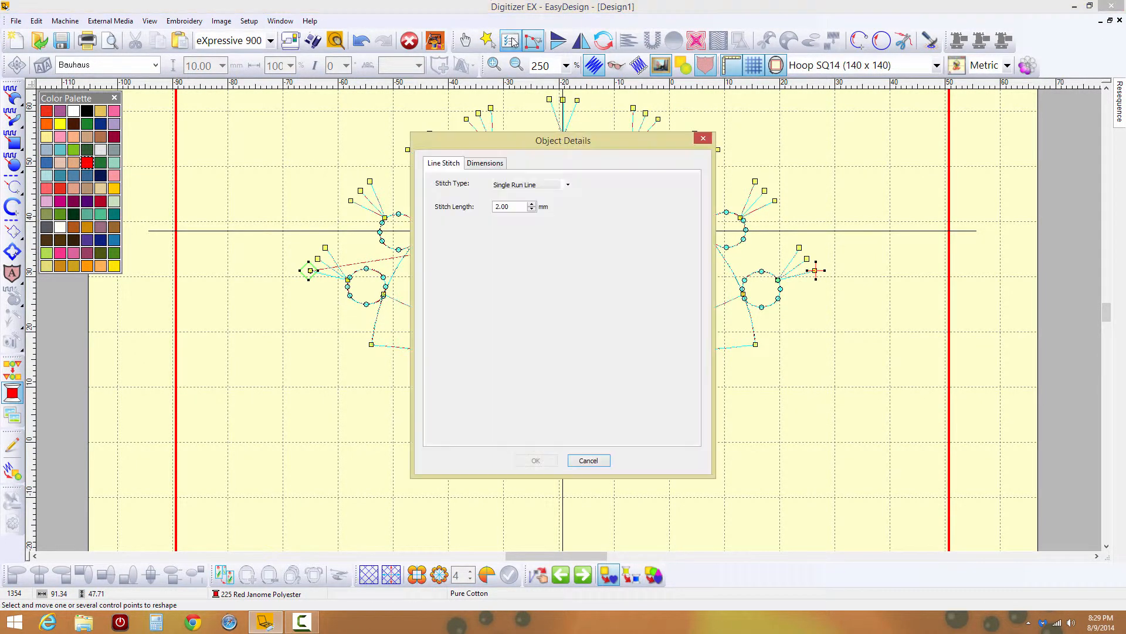
{"action": "left_click", "coordinate": [567, 184]}
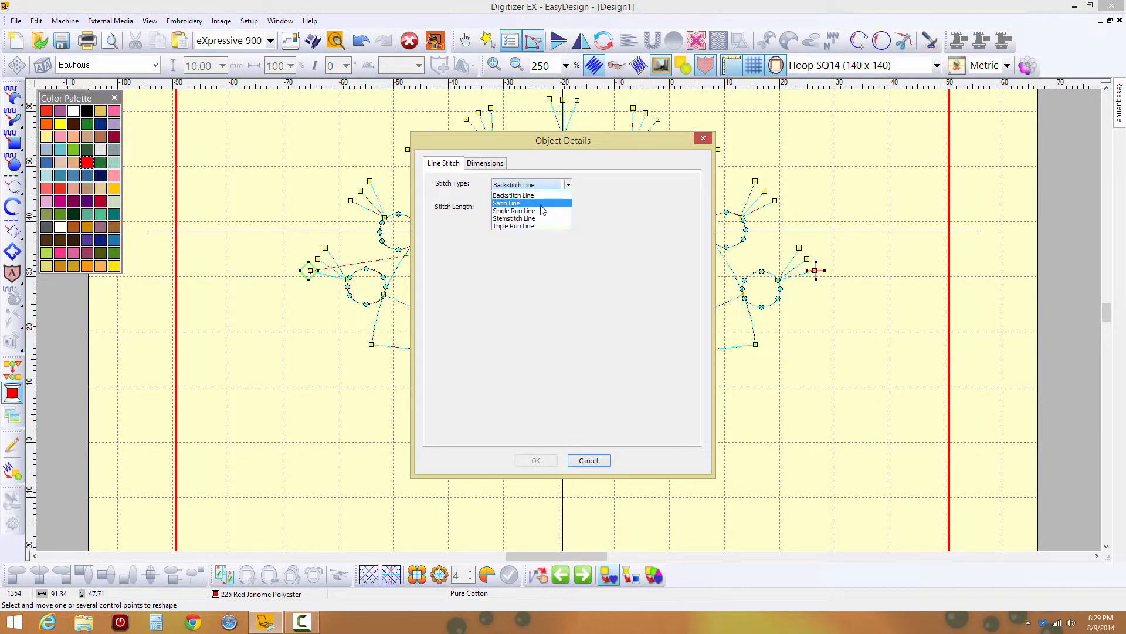
{"action": "left_click", "coordinate": [531, 226]}
{"action": "key", "text": "Tab"}
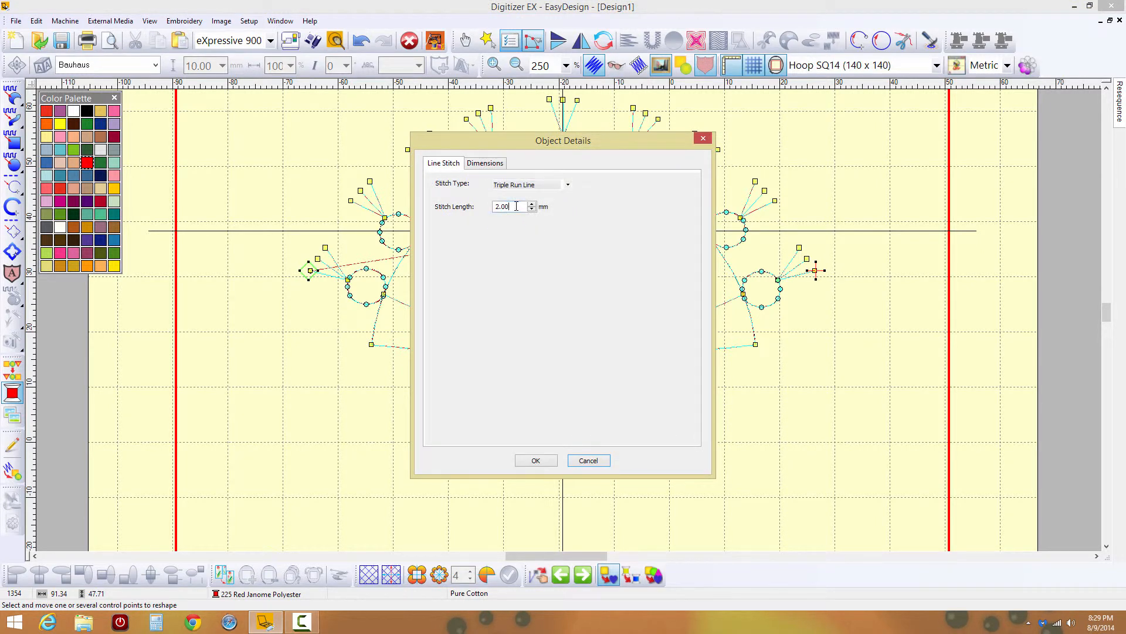
{"action": "type", "text": "3.0"}
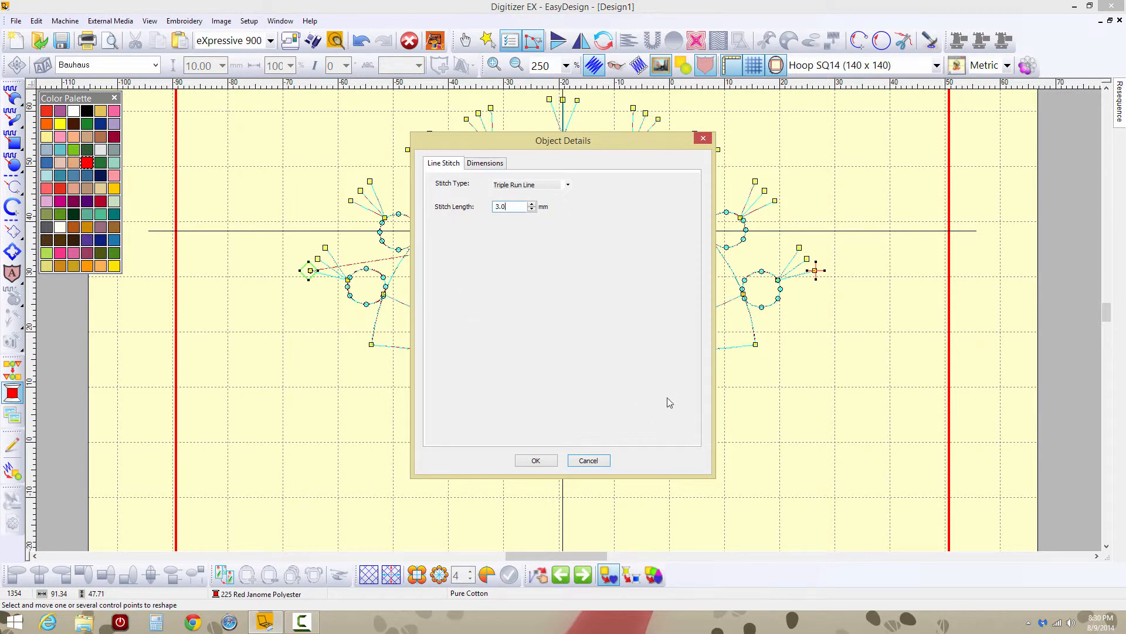
{"action": "left_click", "coordinate": [531, 459]}
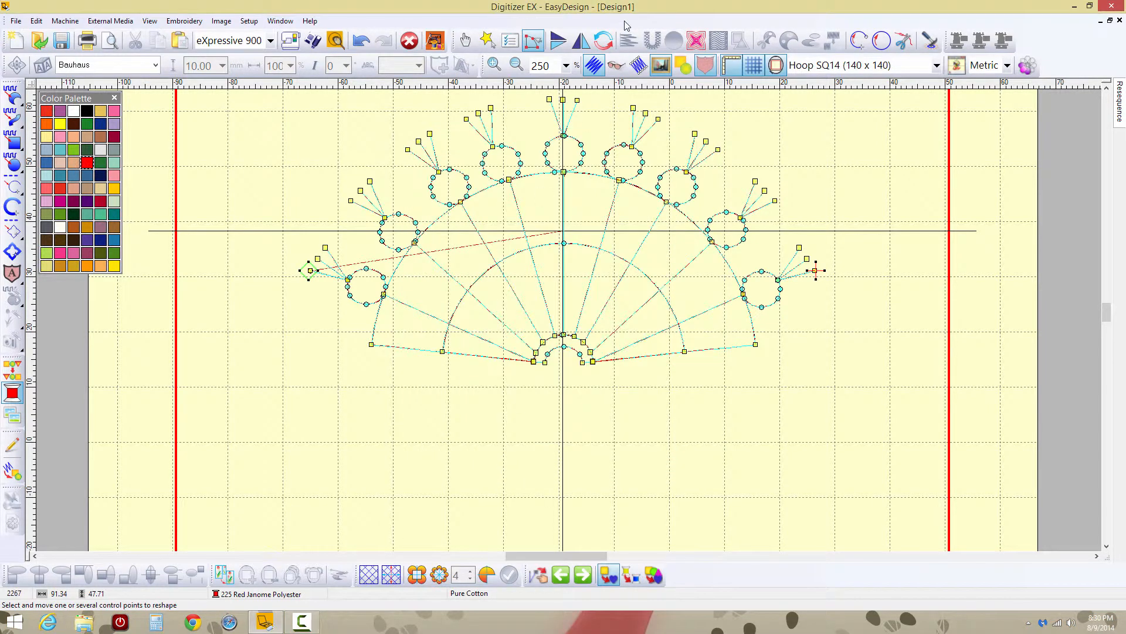
Leave reshaping and turn the realistic stitch view back on to examine the whole fan in the hoop.
{"action": "left_click", "coordinate": [467, 41]}
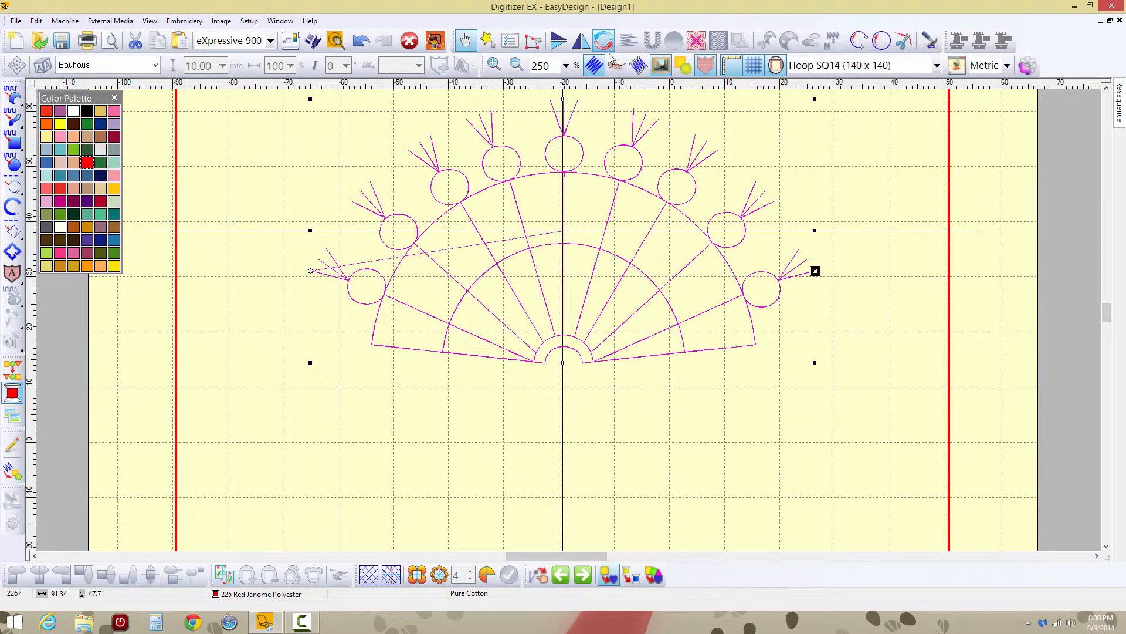
{"action": "scroll", "coordinate": [637, 218], "scroll_direction": "down", "scroll_amount": 2}
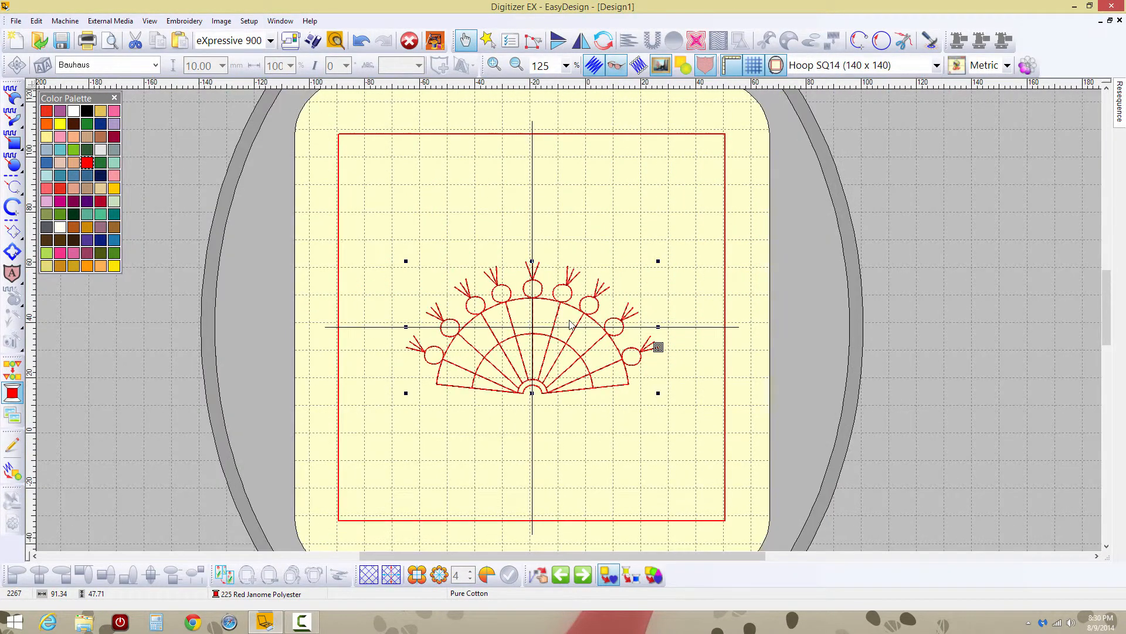
{"action": "scroll", "coordinate": [570, 322], "scroll_direction": "up", "scroll_amount": 1}
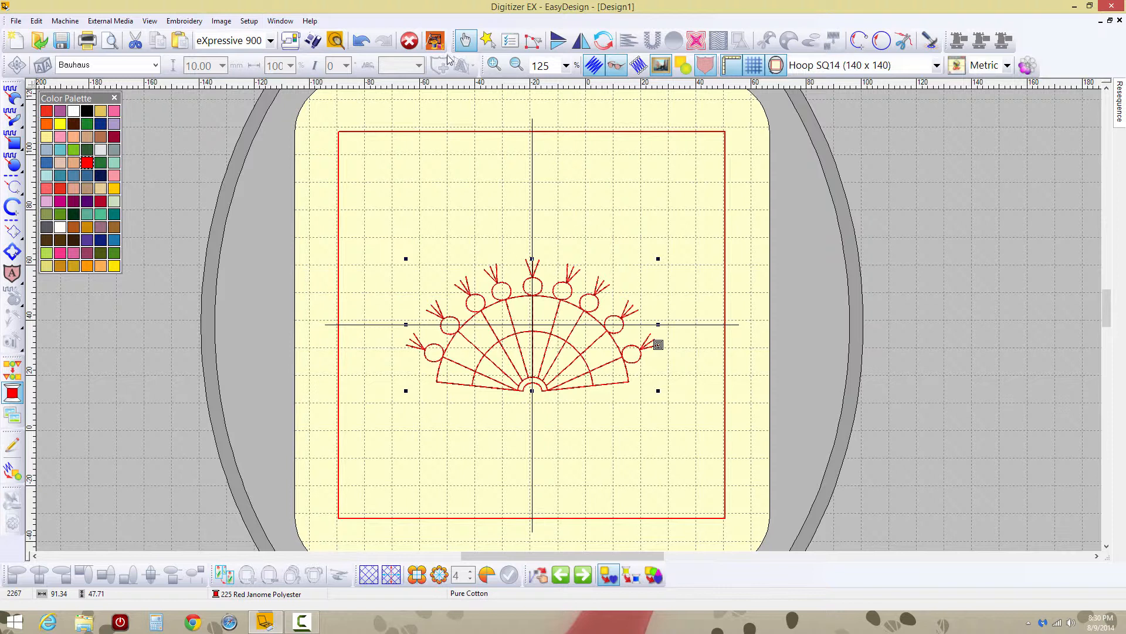
Make a motif from the selected fan in the ProjectMotif set, naming it Project1Motif.
{"action": "left_click", "coordinate": [181, 22]}
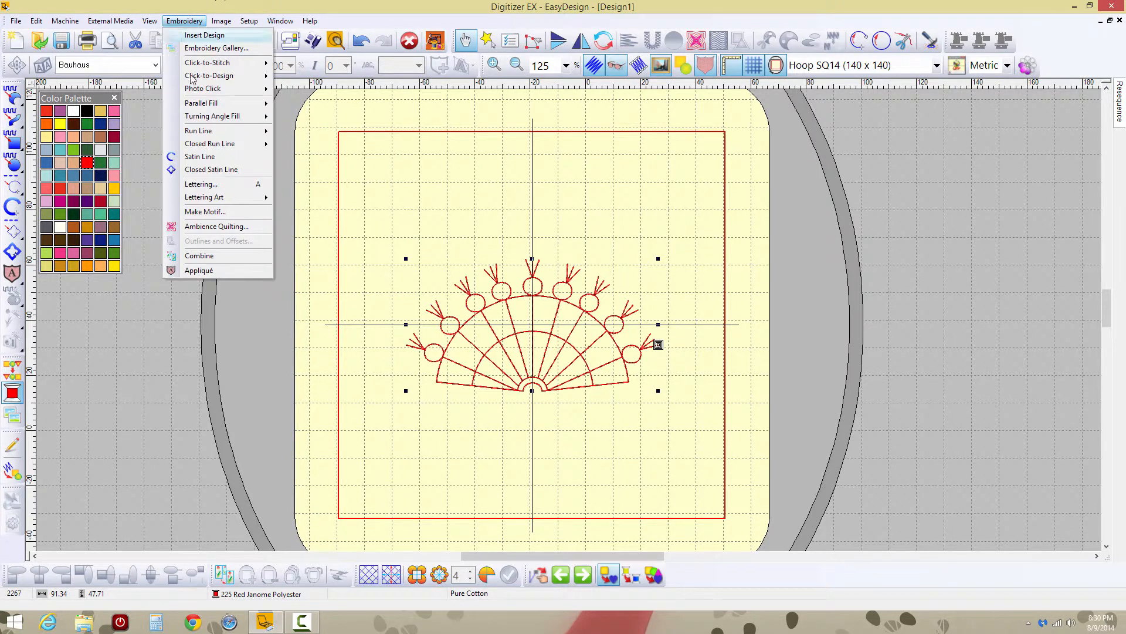
{"action": "left_click", "coordinate": [200, 212]}
{"action": "left_click", "coordinate": [572, 295]}
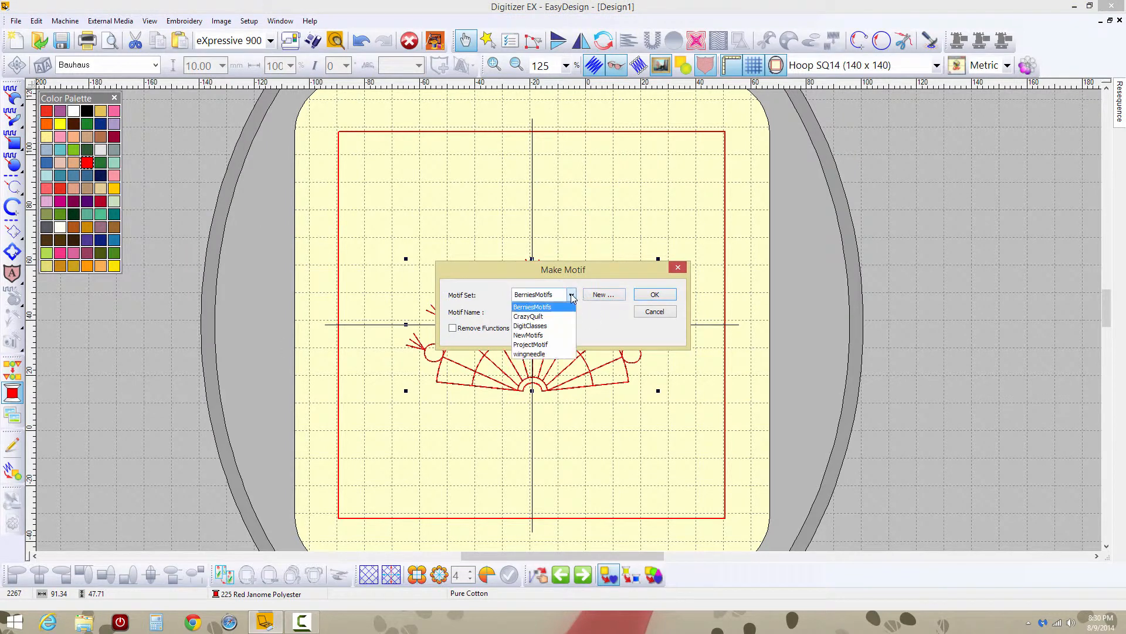
{"action": "left_click", "coordinate": [549, 346]}
{"action": "left_click", "coordinate": [525, 313]}
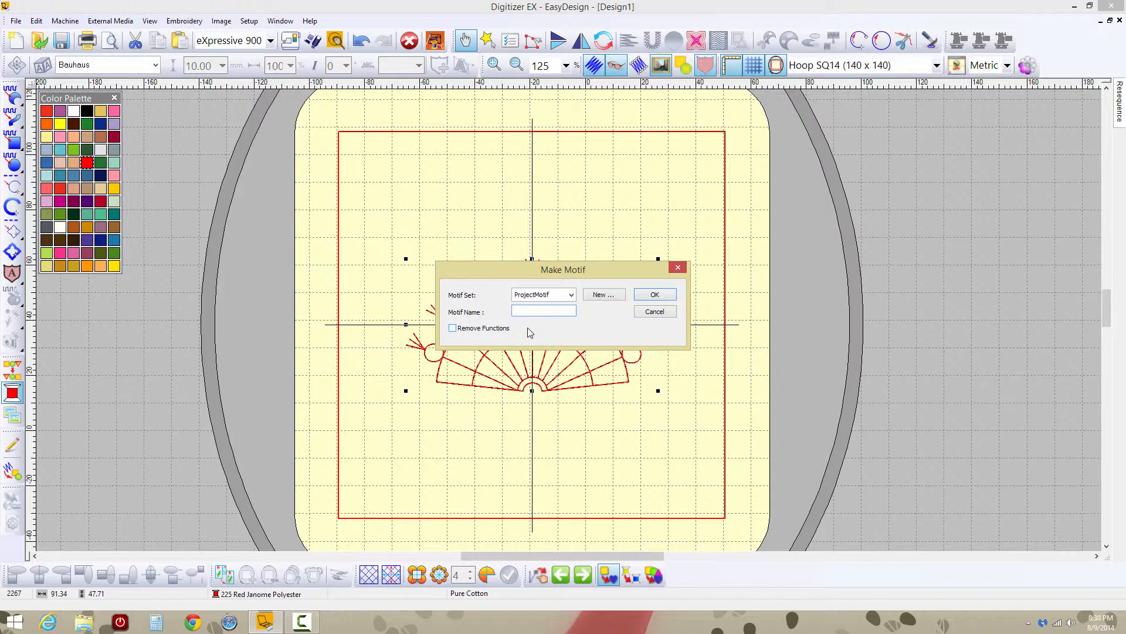
{"action": "type", "text": "Project1Motif"}
{"action": "left_click", "coordinate": [646, 296]}
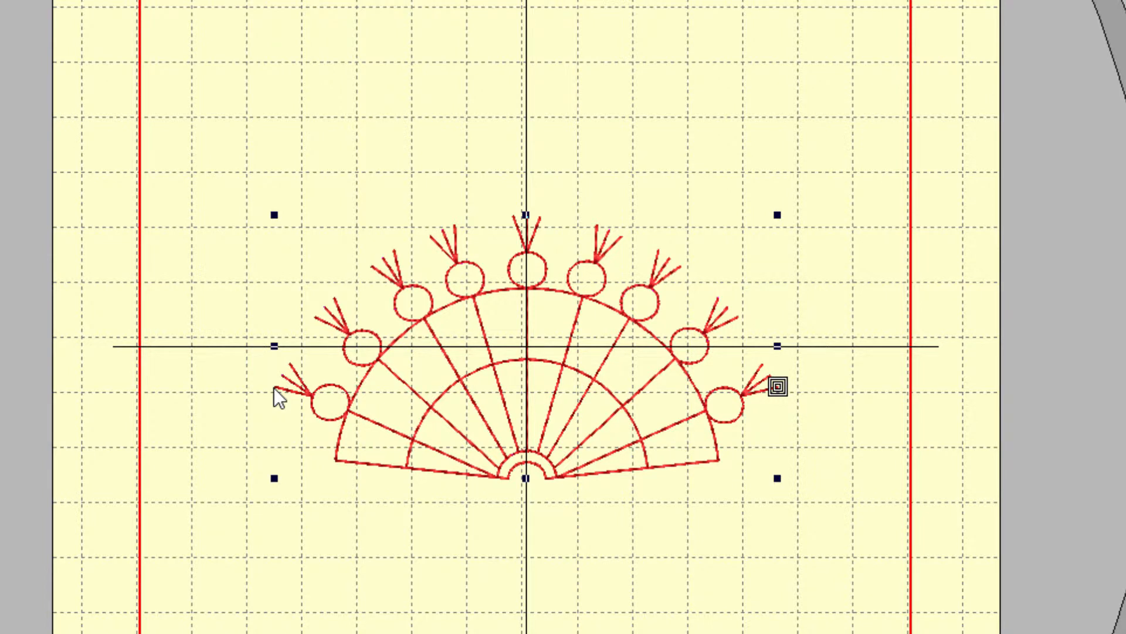
Set the motif's first reference point at the fan's outermost left line tip and the second at its outermost right tip.
{"action": "mouse_move", "coordinate": [273, 388]}
{"action": "left_mouse_down"}
{"action": "mouse_move", "coordinate": [416, 409]}
{"action": "mouse_move", "coordinate": [744, 382]}
{"action": "left_mouse_up"}
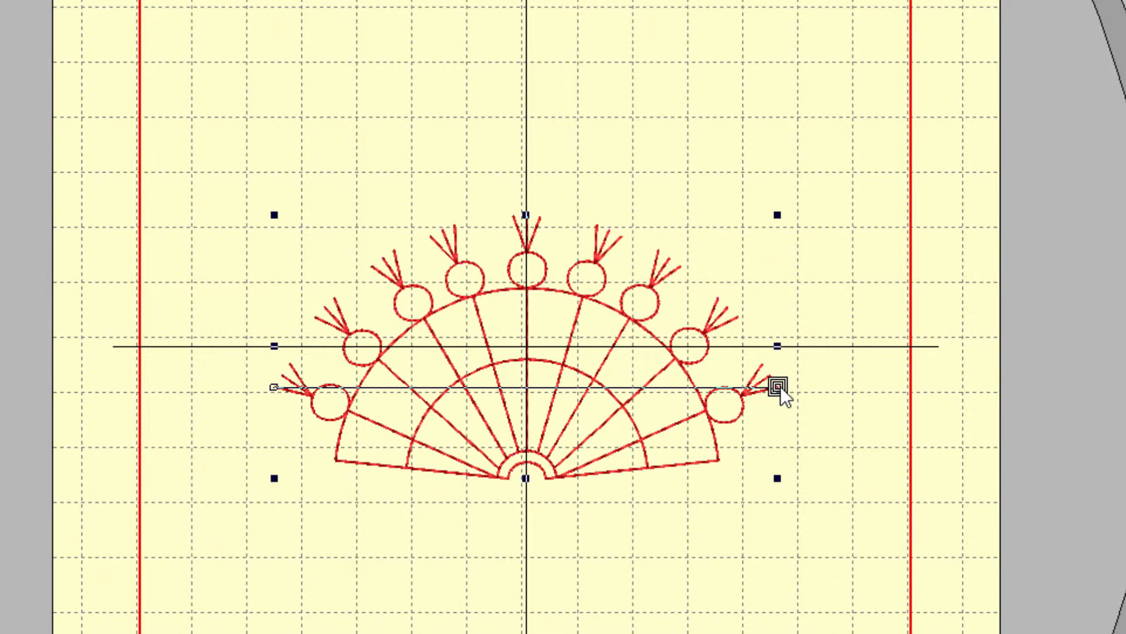
{"action": "left_click_drag", "start_coordinate": [880, 389], "coordinate": [786, 389]}
{"action": "left_click", "coordinate": [780, 388]}
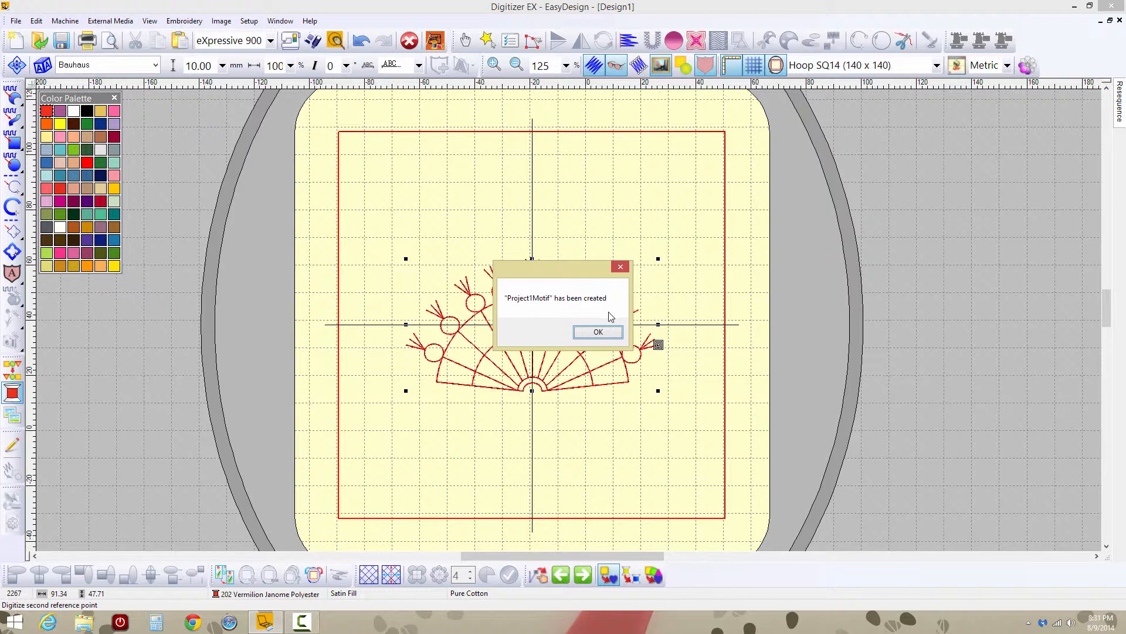
{"action": "left_click", "coordinate": [603, 332]}
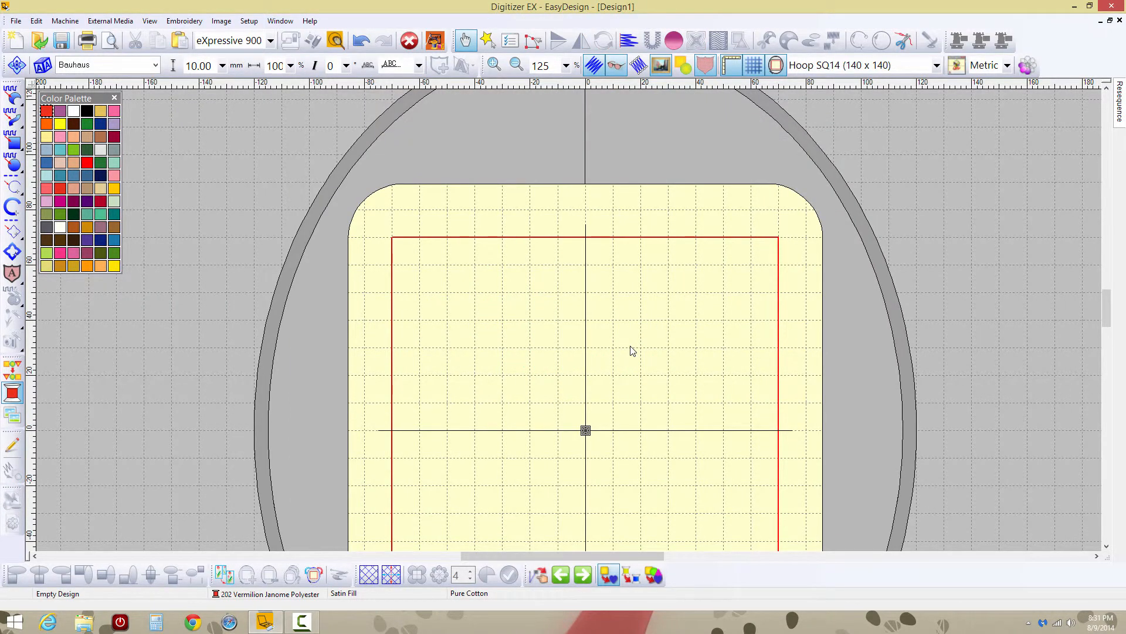
Change the hoop of the empty design to Hoop SQ23 (230 x 230).
{"action": "scroll", "coordinate": [630, 346], "scroll_direction": "down", "scroll_amount": 1}
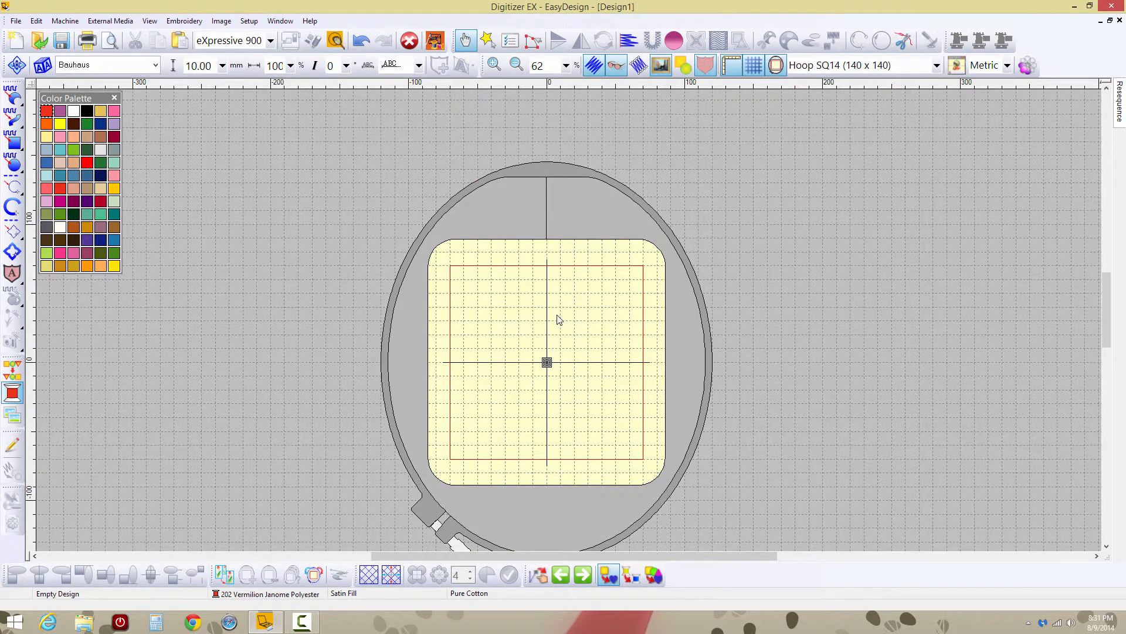
{"action": "left_click", "coordinate": [831, 65]}
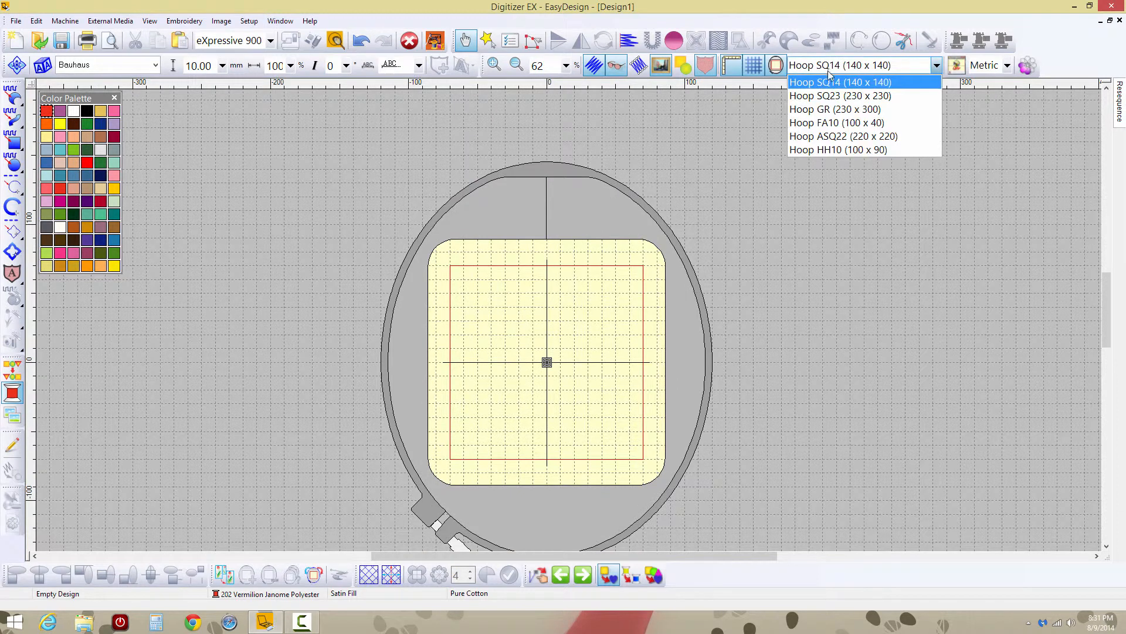
{"action": "left_click", "coordinate": [834, 97]}
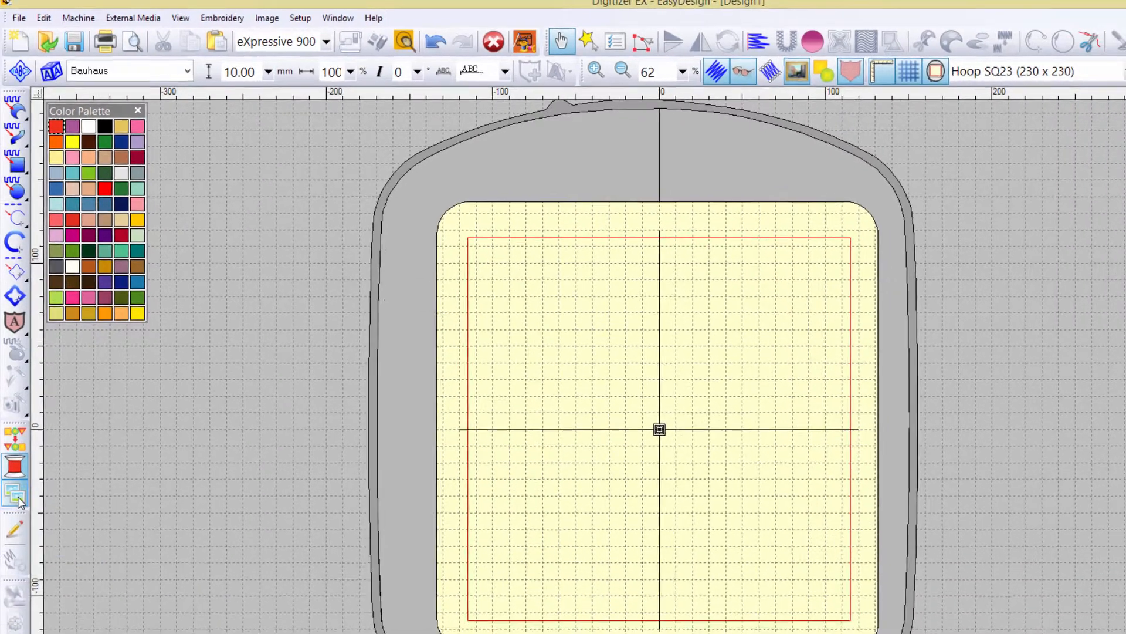
Choose Project1Motif from the ProjectMotif set in the Embroidery Gallery for placement.
{"action": "left_click", "coordinate": [17, 525]}
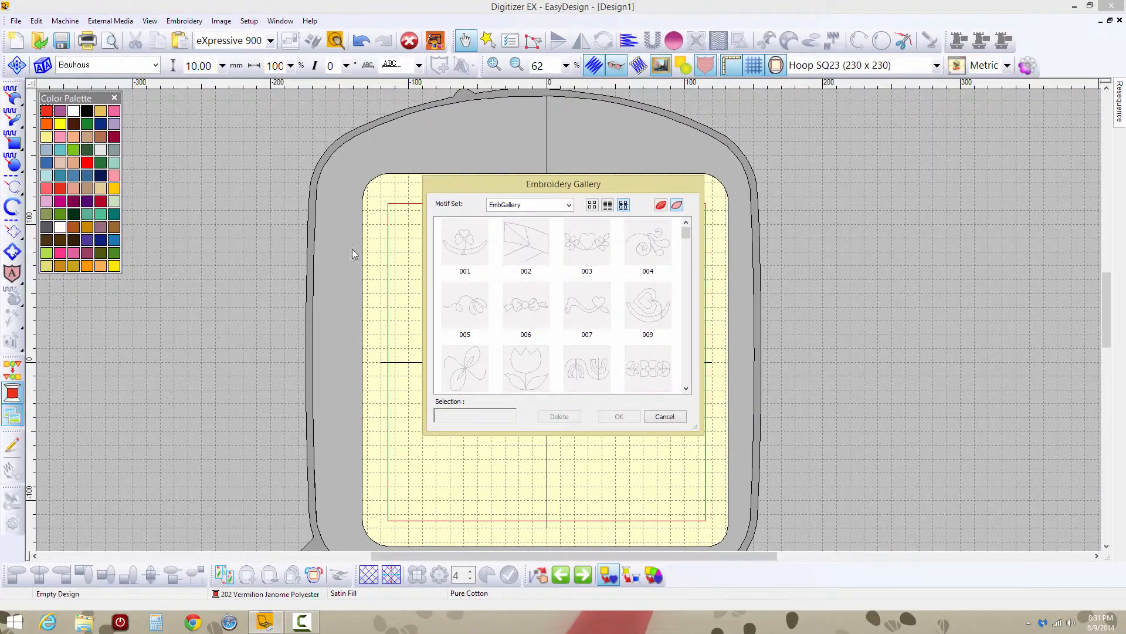
{"action": "left_click", "coordinate": [568, 204]}
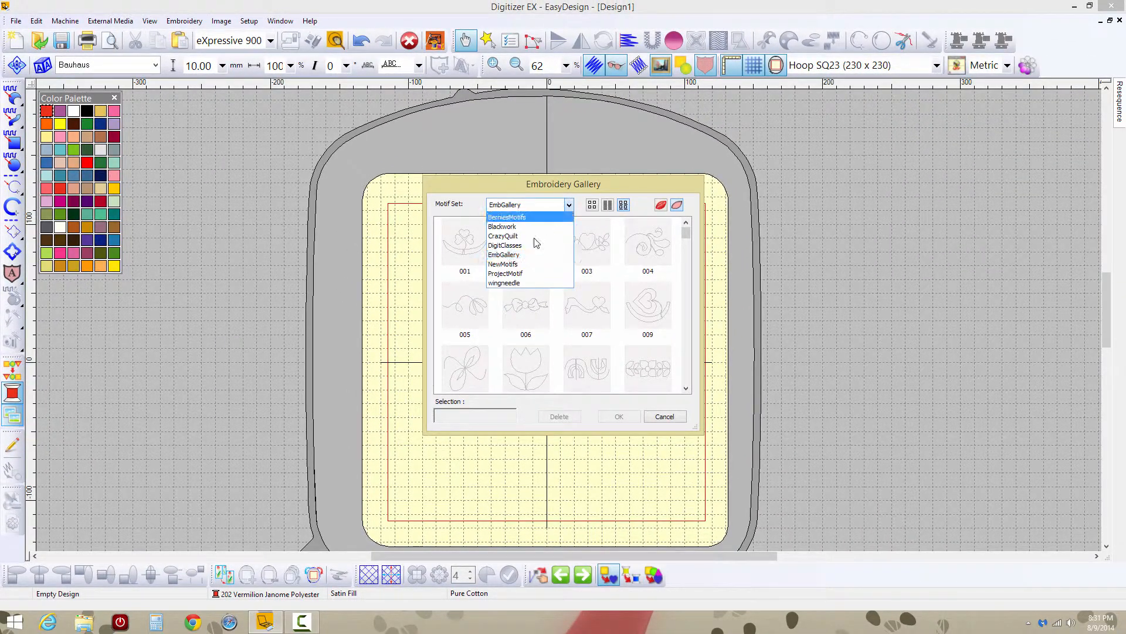
{"action": "left_click", "coordinate": [521, 274]}
{"action": "left_click", "coordinate": [570, 245]}
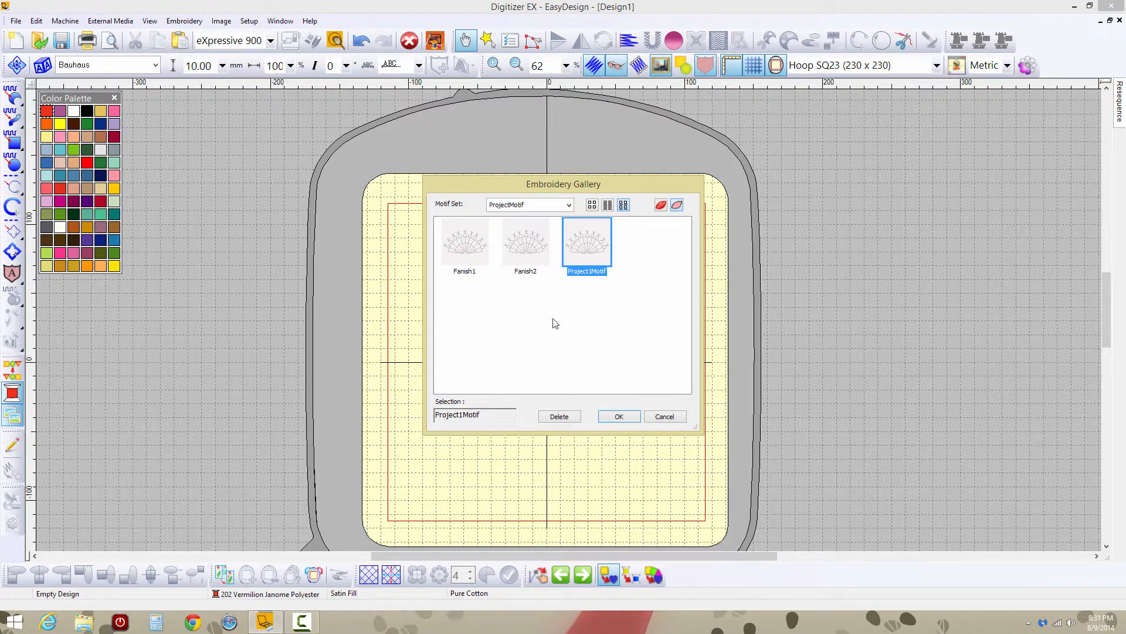
{"action": "left_click", "coordinate": [613, 418]}
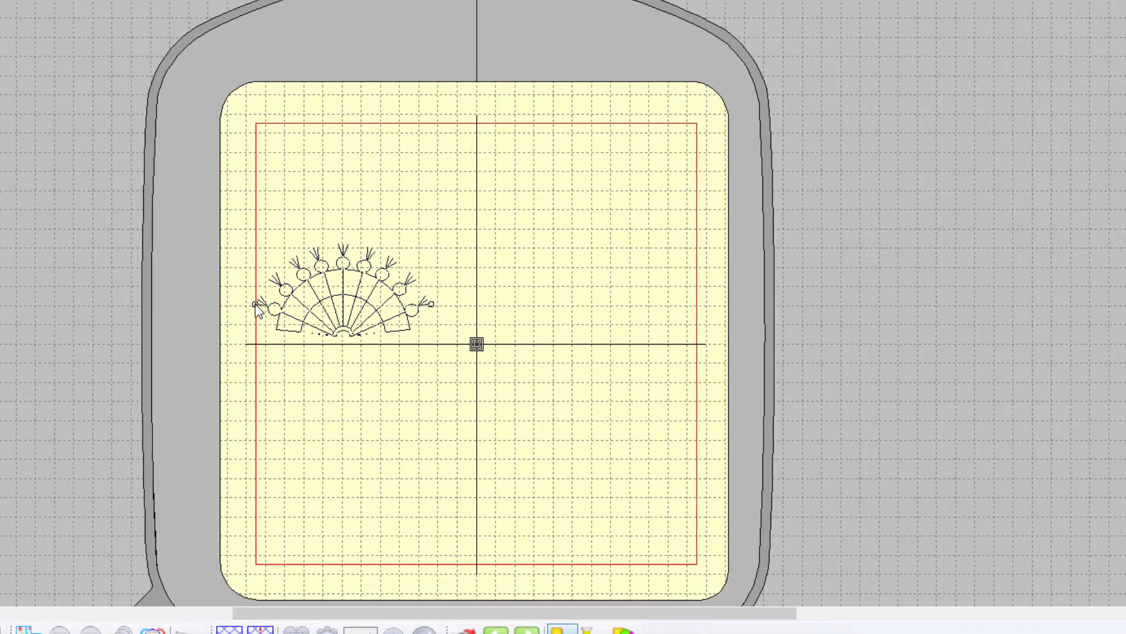
Place four fan motifs end to end in a horizontal row, alternating upright and flipped, with their line tips meeting.
{"action": "left_click", "coordinate": [388, 333]}
{"action": "left_click", "coordinate": [432, 309]}
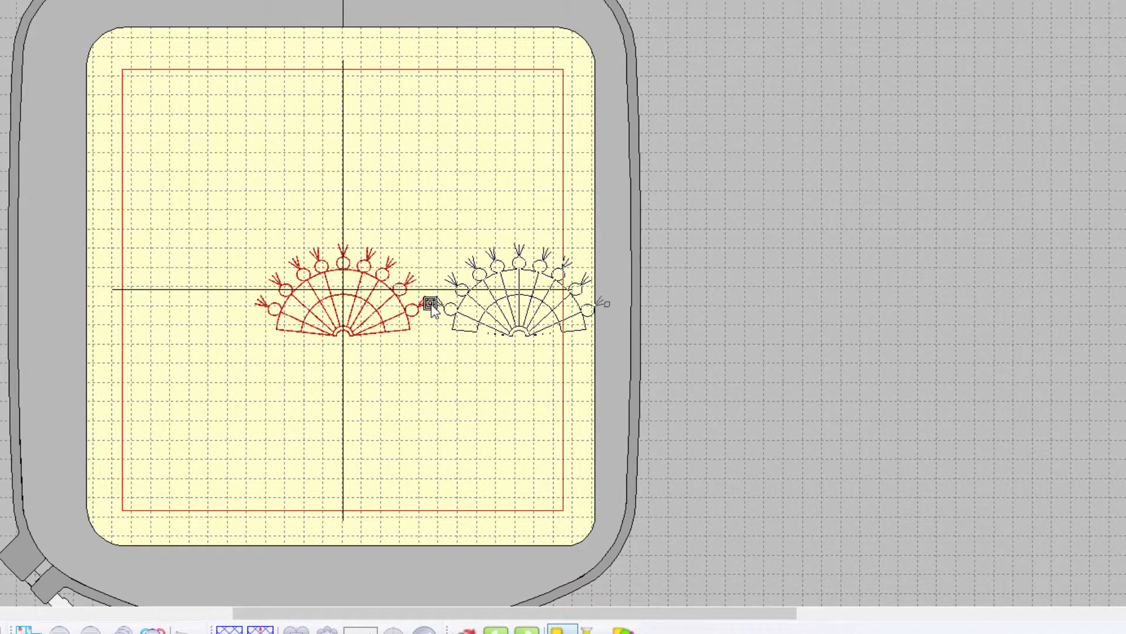
{"action": "right_click", "coordinate": [431, 304]}
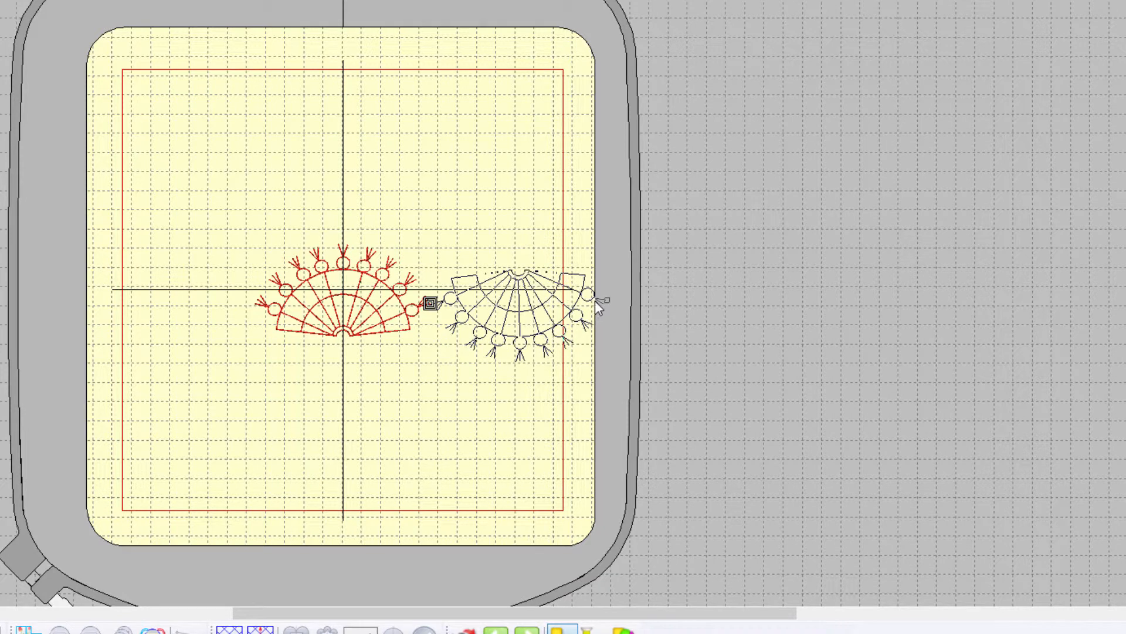
{"action": "left_click", "coordinate": [598, 306]}
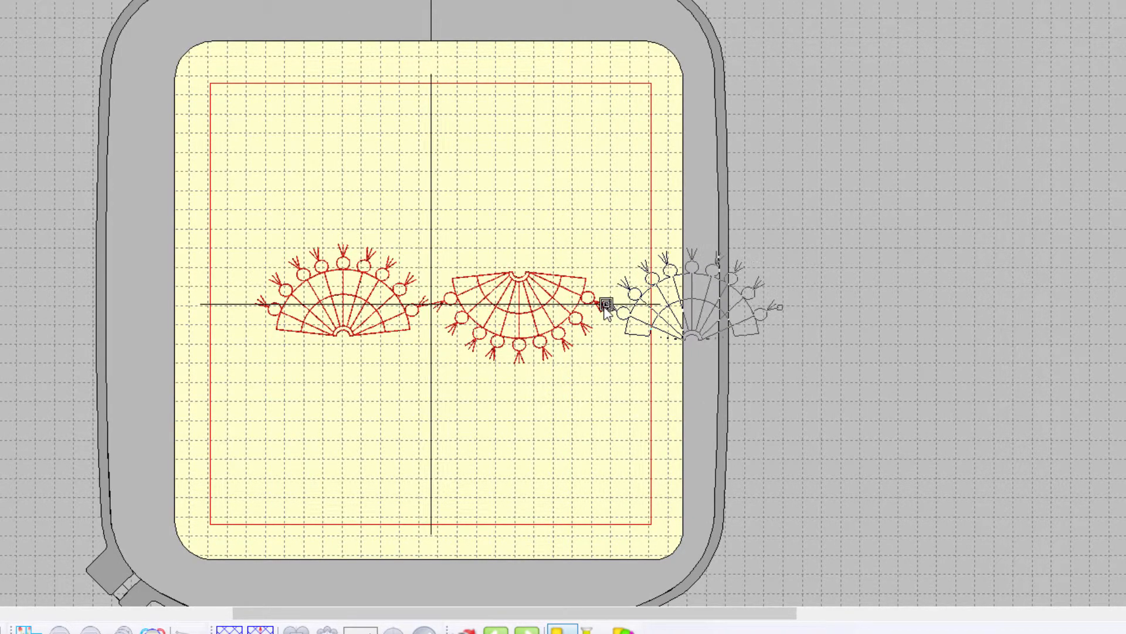
{"action": "left_click", "coordinate": [779, 306]}
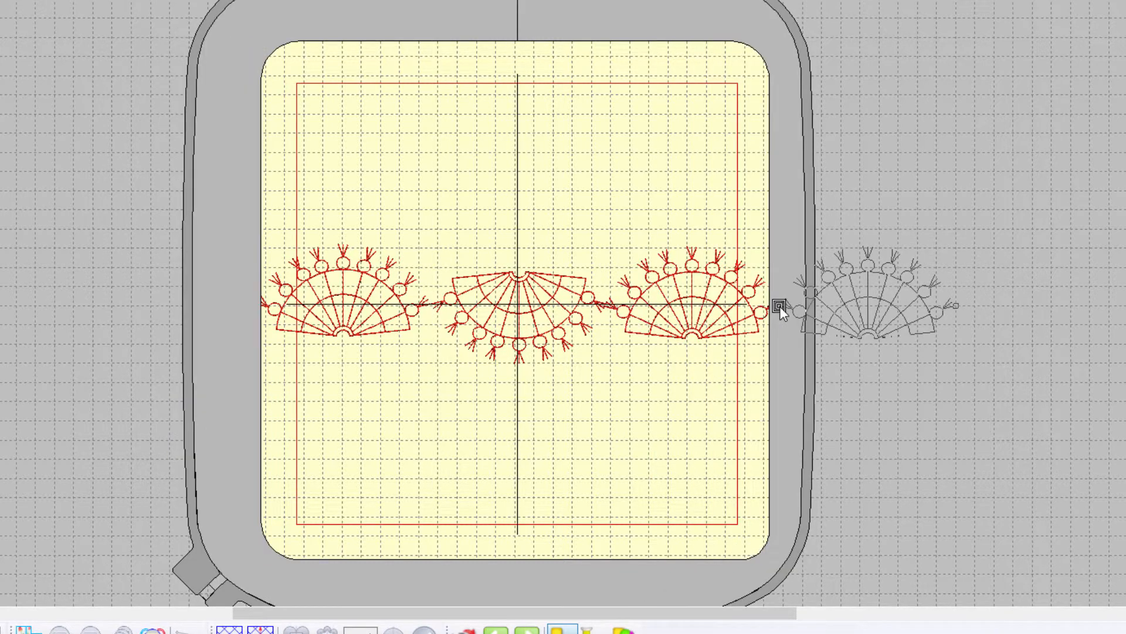
{"action": "left_click", "coordinate": [956, 311]}
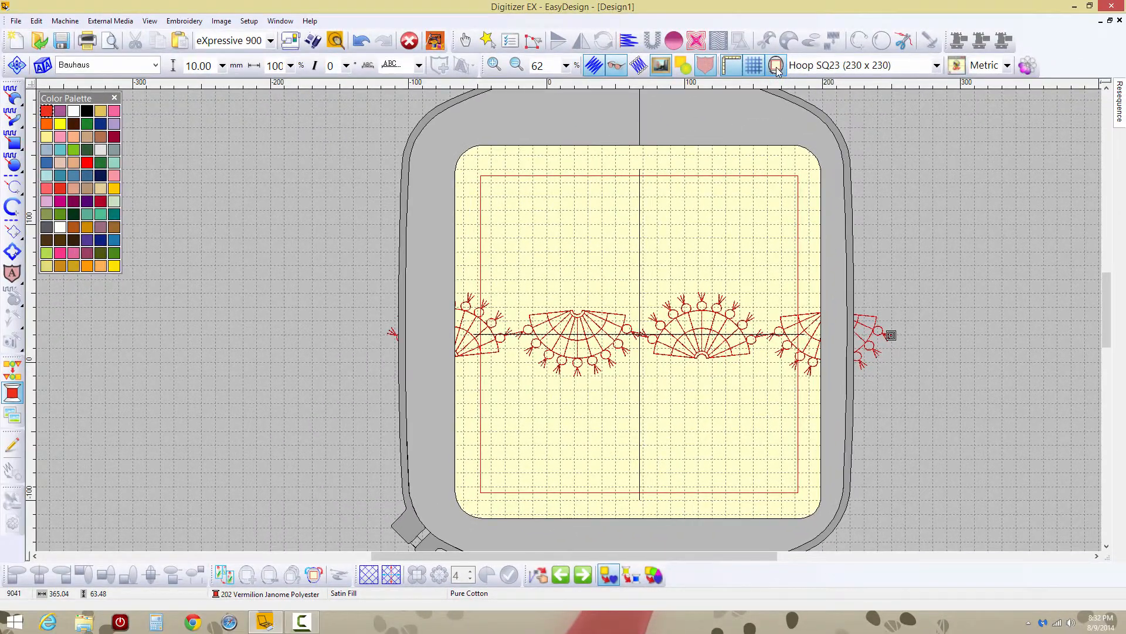
Hide the hoop, then select the two leftmost fans together and nudge them about 2.5 mm to the left.
{"action": "left_click", "coordinate": [776, 67]}
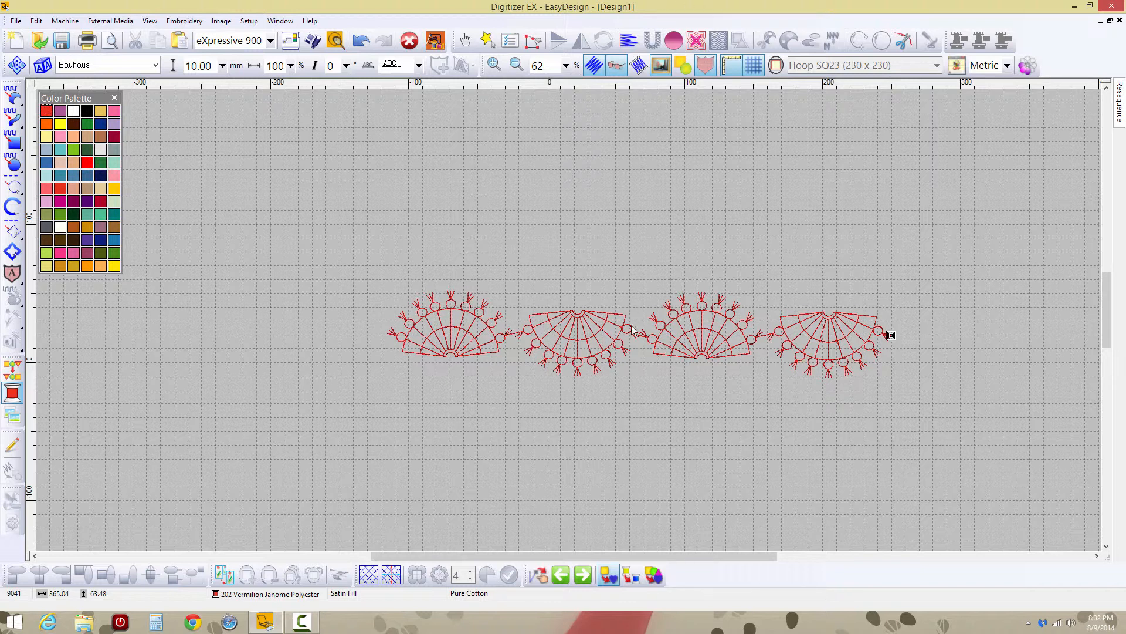
{"action": "left_click", "coordinate": [804, 335]}
{"action": "left_click", "coordinate": [613, 337]}
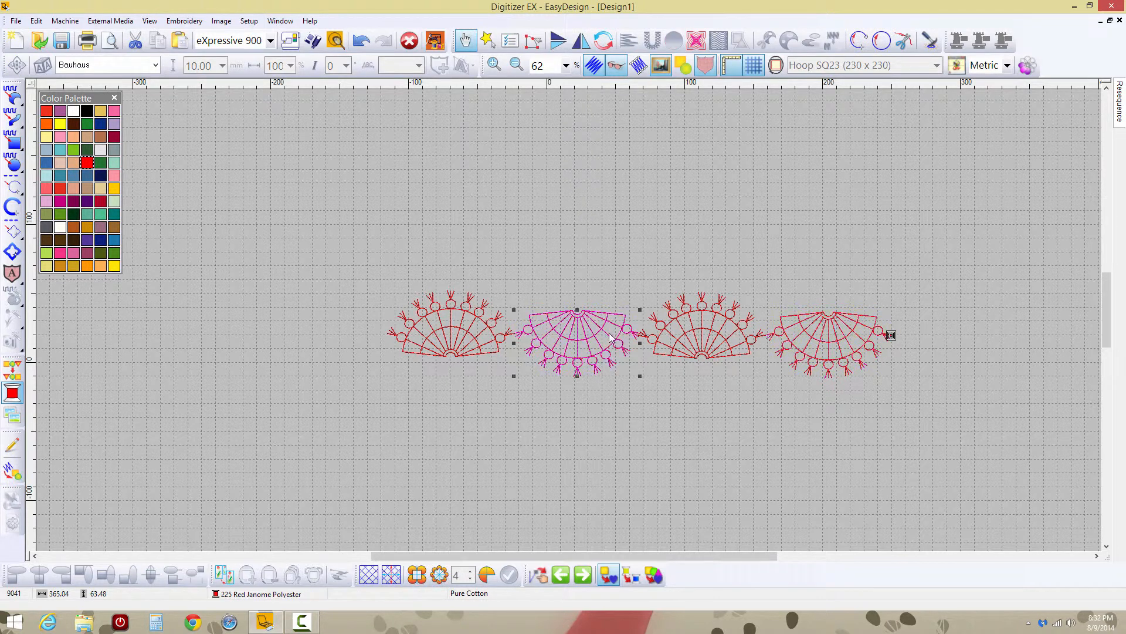
{"action": "left_click", "coordinate": [486, 330], "text": "ctrl"}
{"action": "key", "text": "Left"}
{"action": "key", "text": "Left"}
{"action": "key", "text": "Left"}
{"action": "left_click", "coordinate": [498, 168]}
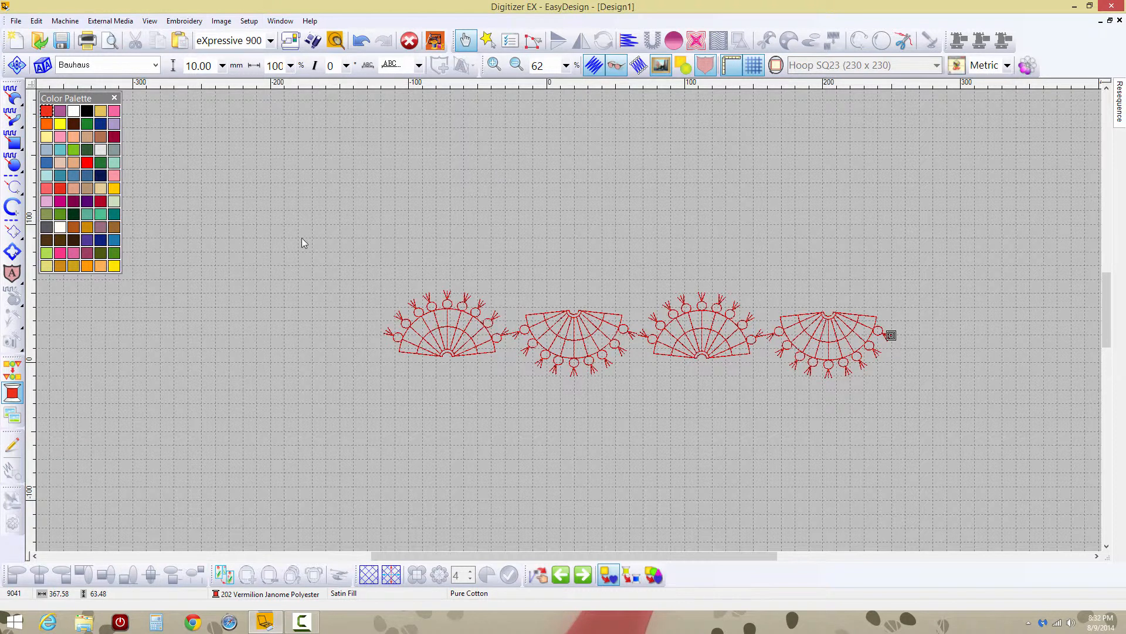
Draw a straight, nearly horizontal motif run line about 455 mm long above the row of fans.
{"action": "left_click", "coordinate": [13, 186]}
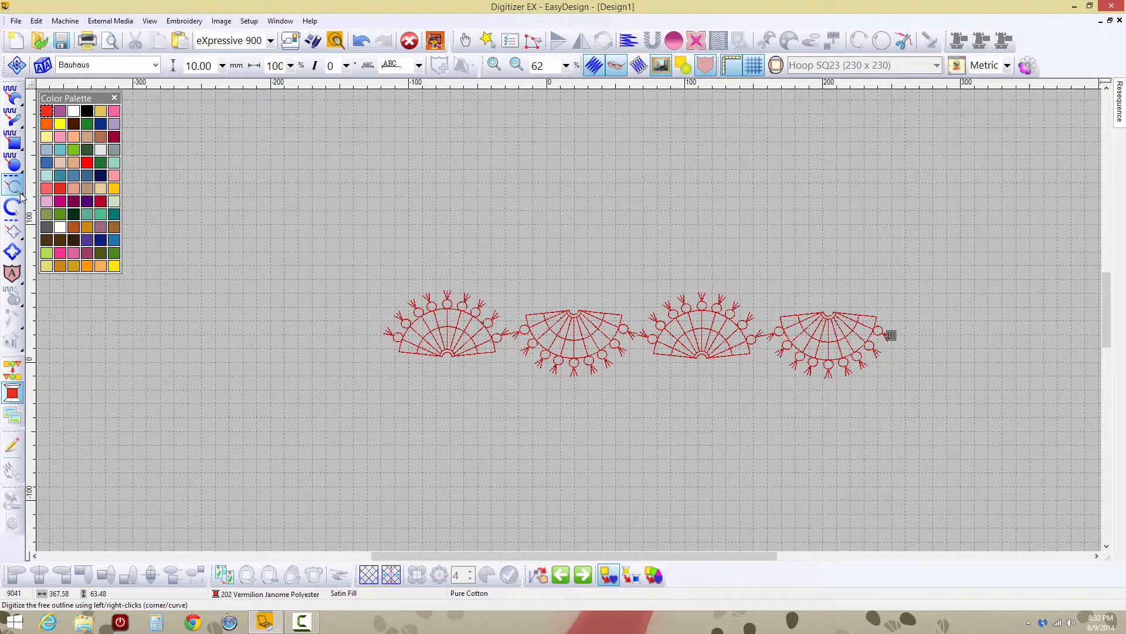
{"action": "left_click", "coordinate": [19, 195]}
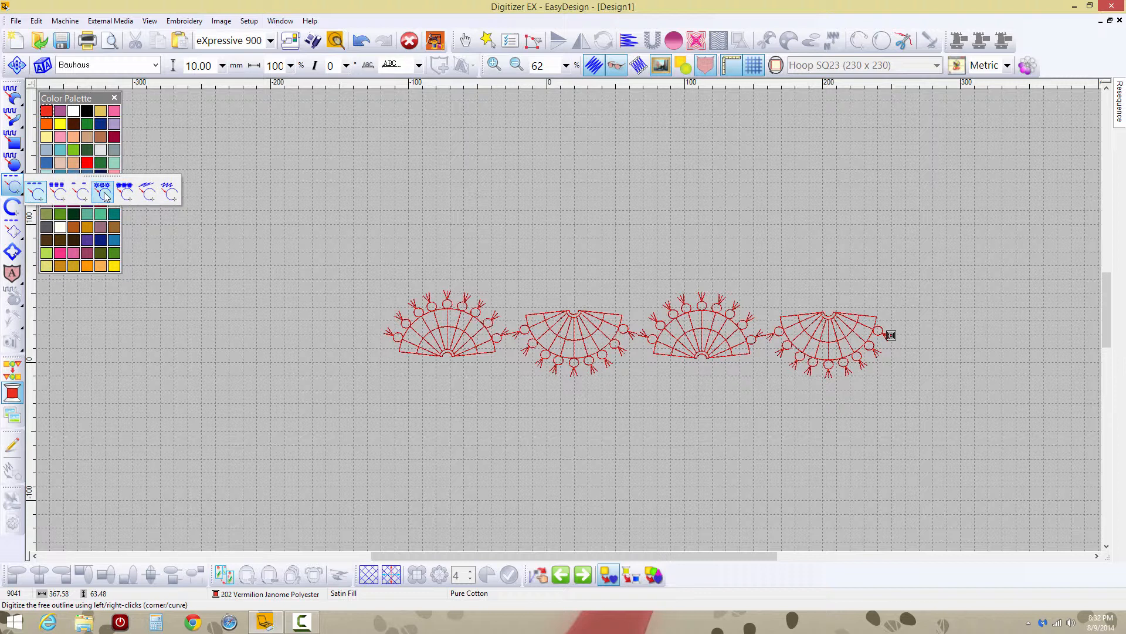
{"action": "left_click", "coordinate": [158, 200]}
{"action": "left_click", "coordinate": [295, 231]}
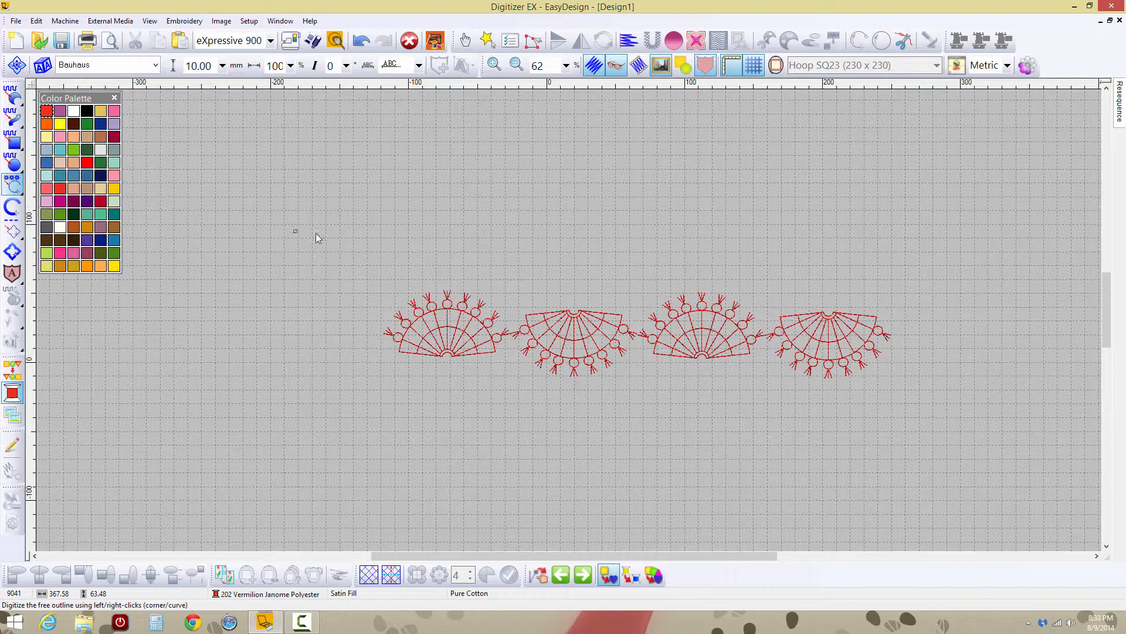
{"action": "left_click", "coordinate": [923, 228]}
{"action": "key", "text": "Return"}
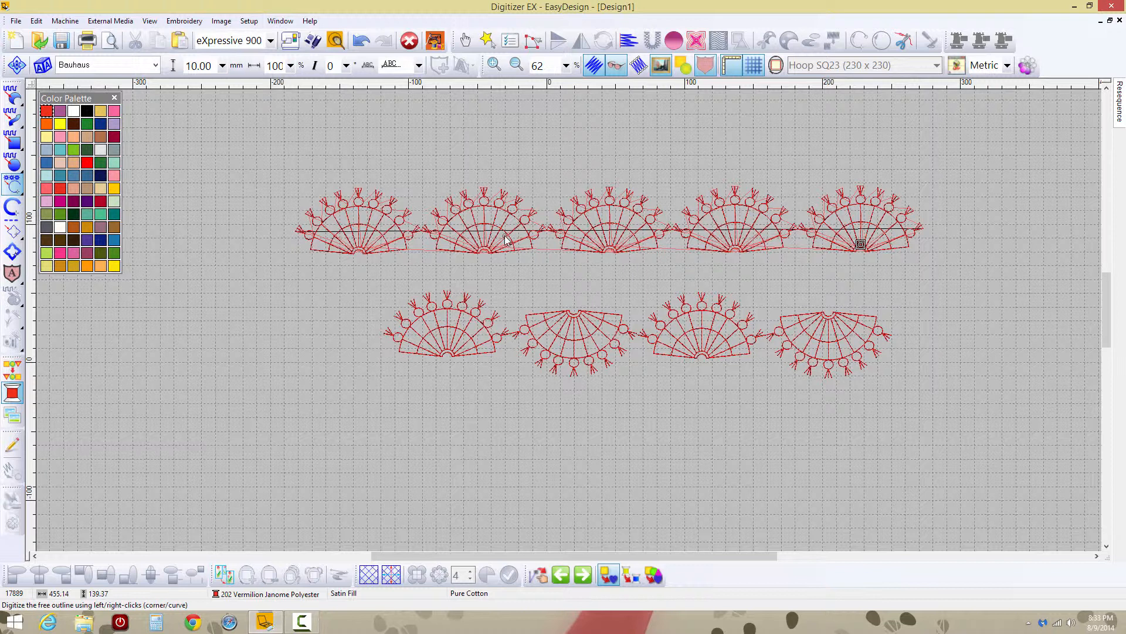
Leave the line tool and delete the motif run line above the row of fans.
{"action": "key", "text": "Escape"}
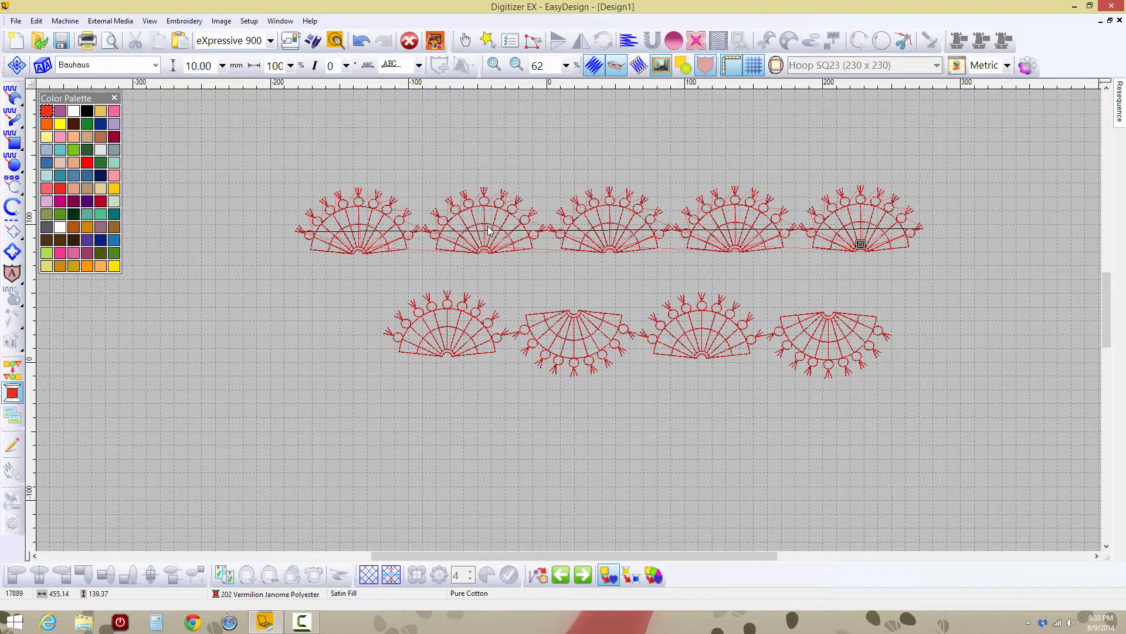
{"action": "left_click", "coordinate": [490, 230]}
{"action": "key", "text": "Delete"}
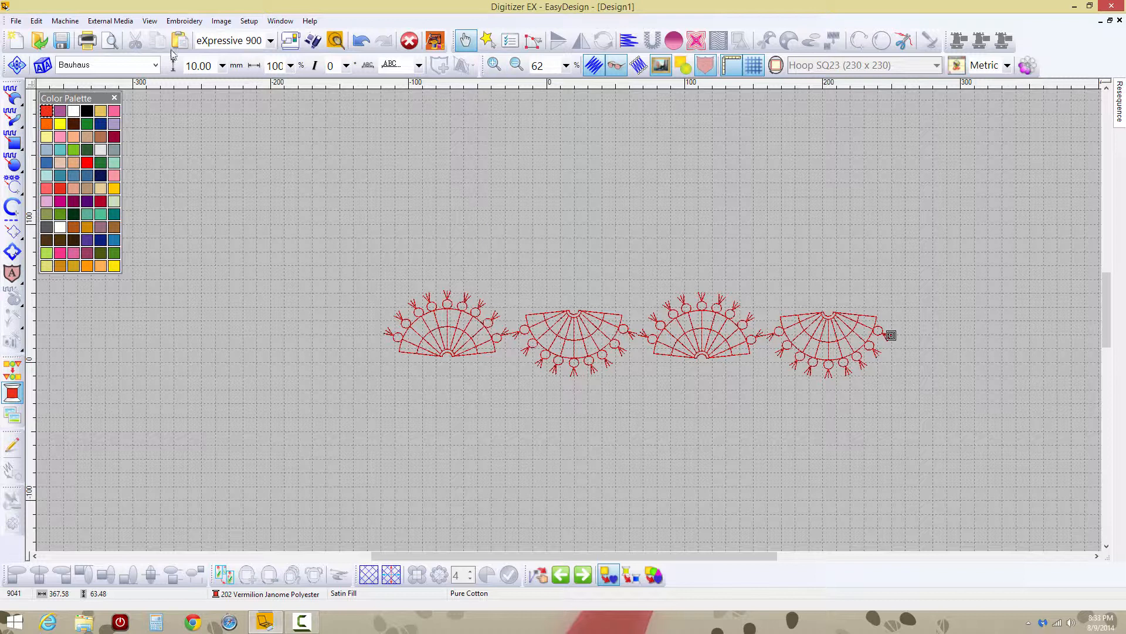
Draw a straight, nearly horizontal single run line about 506 mm long above the row of fans.
{"action": "left_click", "coordinate": [22, 195]}
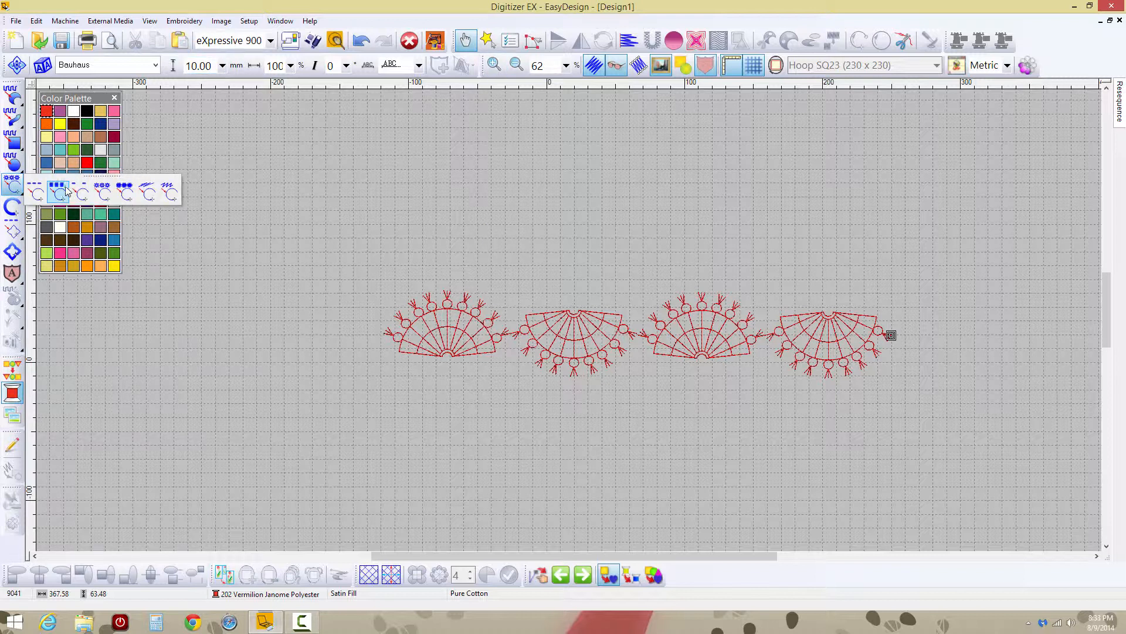
{"action": "left_click", "coordinate": [37, 185]}
{"action": "left_click", "coordinate": [324, 221]}
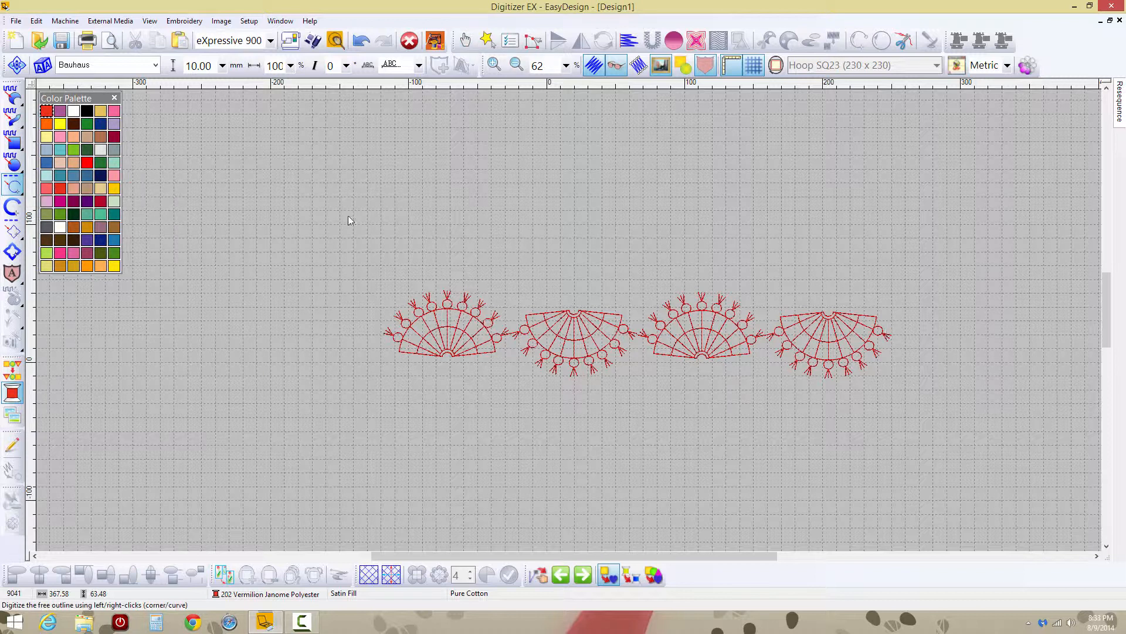
{"action": "left_click", "coordinate": [779, 247]}
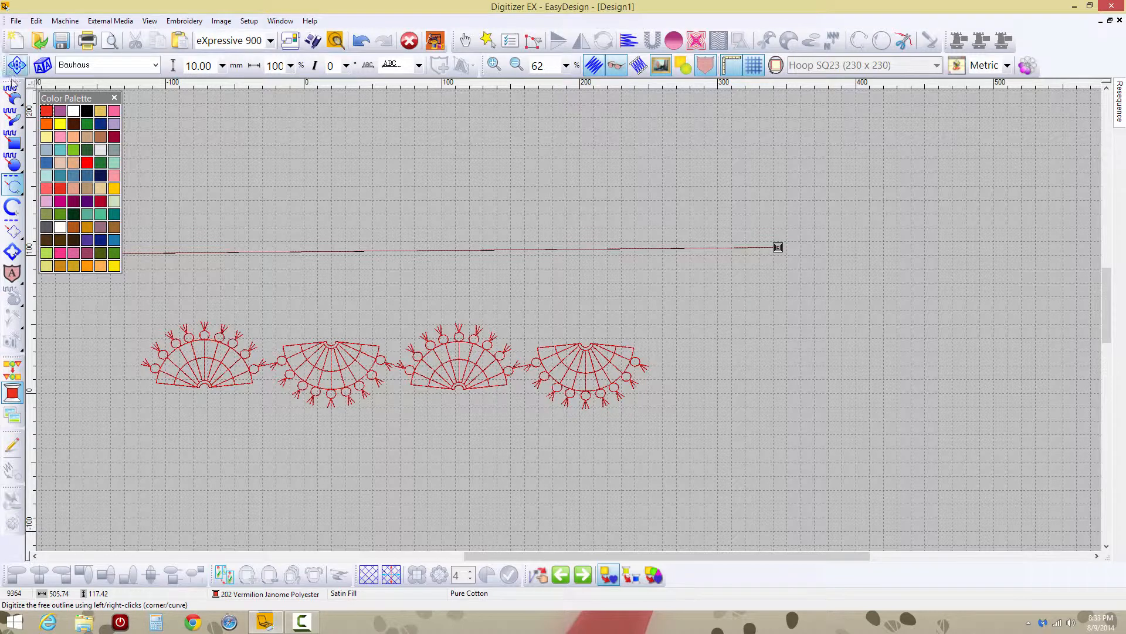
Open the object details of the single run line above the fans and change its stitch type to Motif Run Line.
{"action": "left_click", "coordinate": [465, 40]}
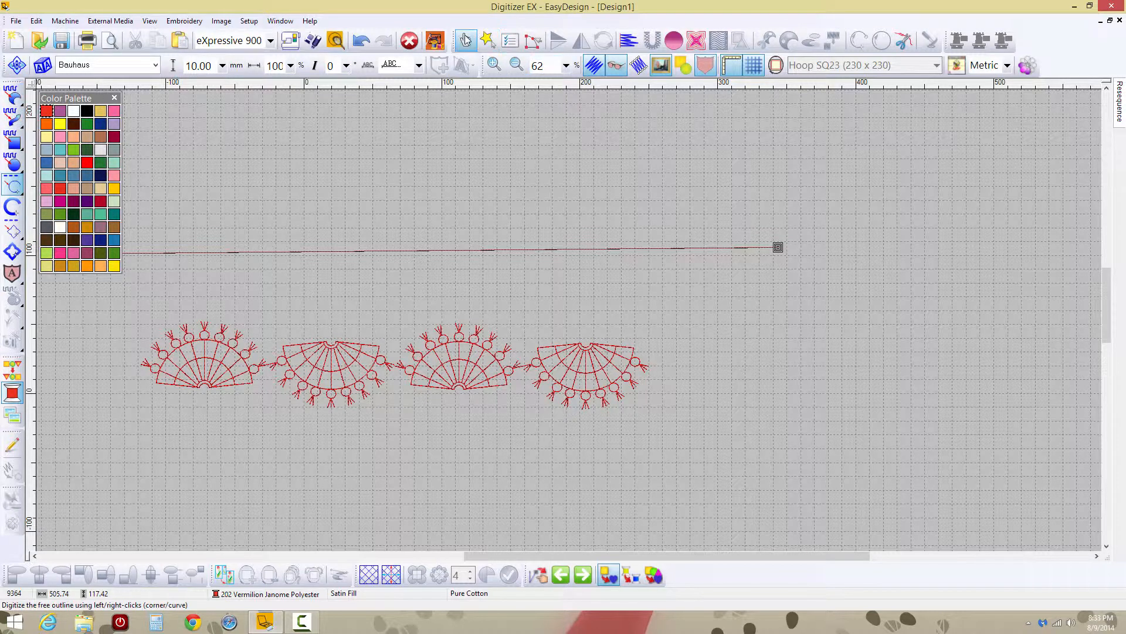
{"action": "left_click", "coordinate": [511, 42]}
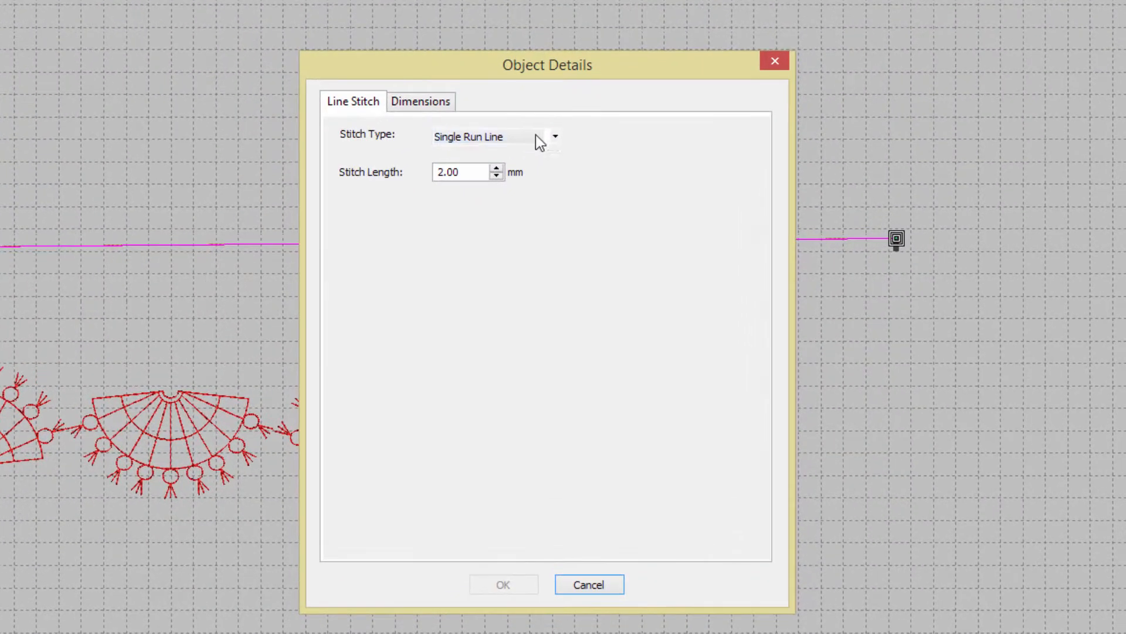
{"action": "left_click", "coordinate": [566, 185]}
{"action": "left_click", "coordinate": [491, 181]}
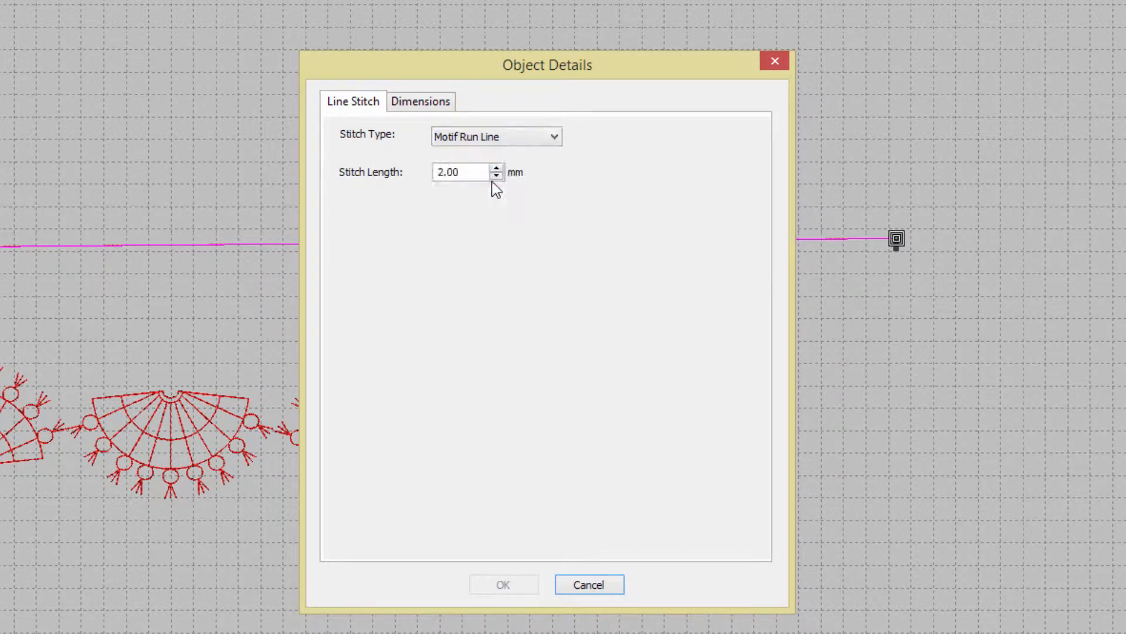
Open the motif selection for the line, switch to the Blackwork motif set and show its motifs as stitched previews.
{"action": "left_click", "coordinate": [508, 187]}
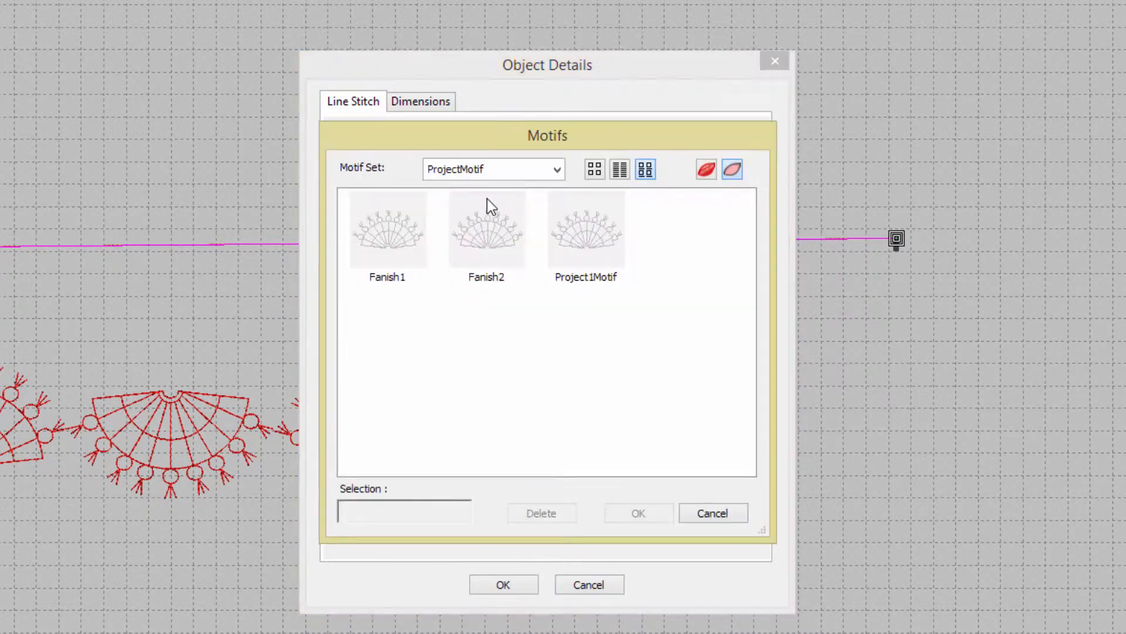
{"action": "left_click", "coordinate": [557, 171]}
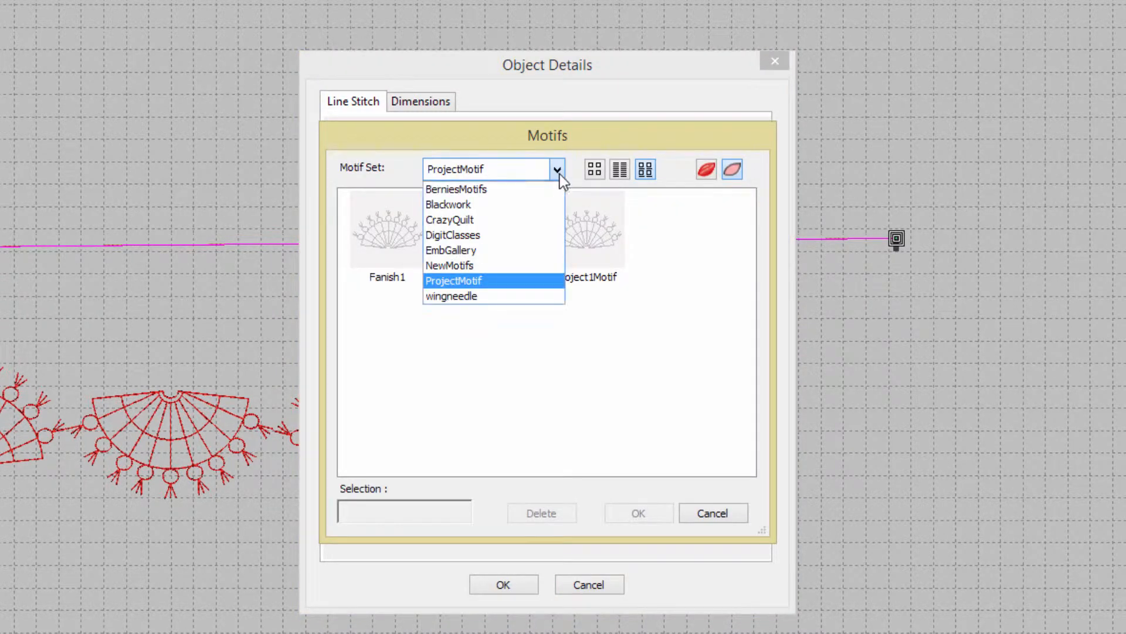
{"action": "left_click", "coordinate": [475, 205]}
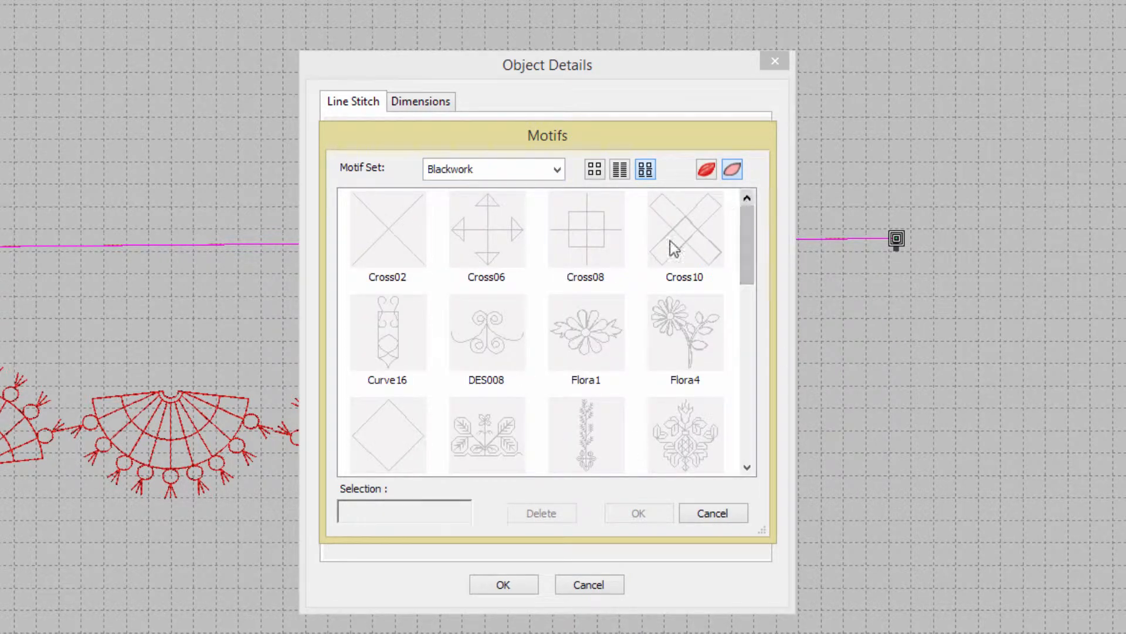
{"action": "left_click", "coordinate": [707, 170]}
Choose the NBW1 motif, apply it to the line above the fans, and clear the selection.
{"action": "left_click_drag", "start_coordinate": [744, 251], "coordinate": [738, 297]}
{"action": "left_click", "coordinate": [677, 281]}
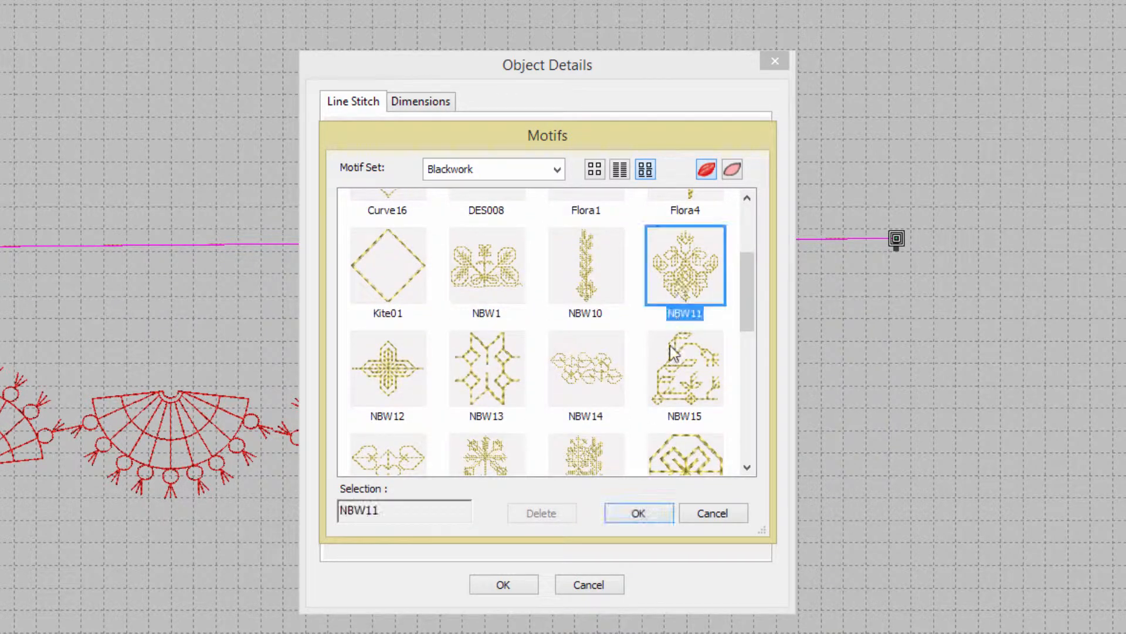
{"action": "left_click", "coordinate": [495, 286]}
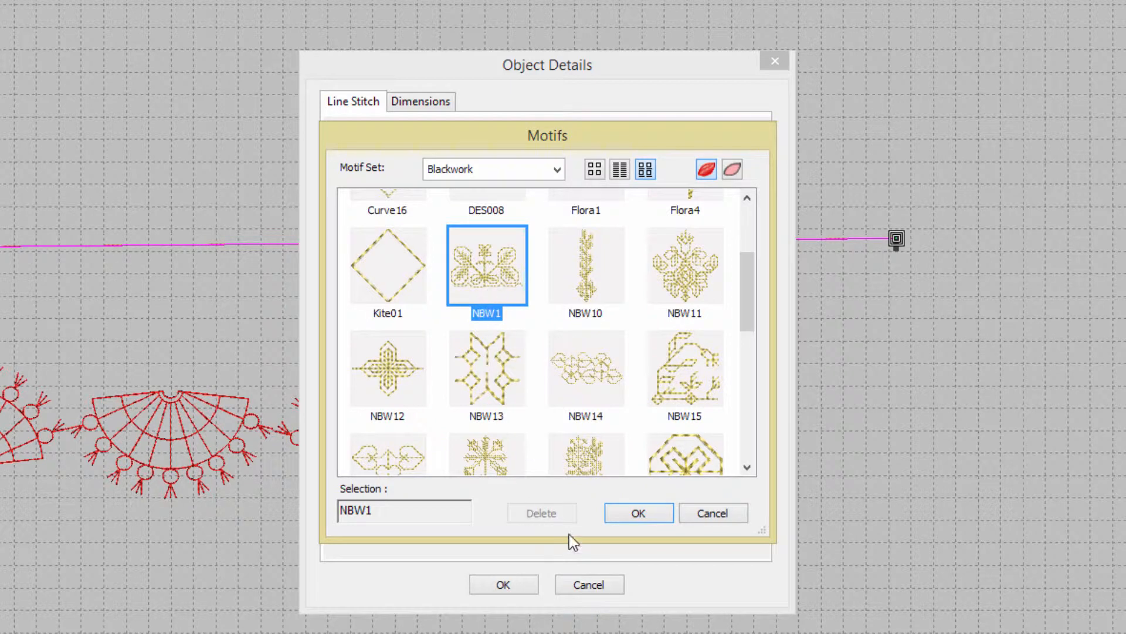
{"action": "left_click", "coordinate": [638, 514]}
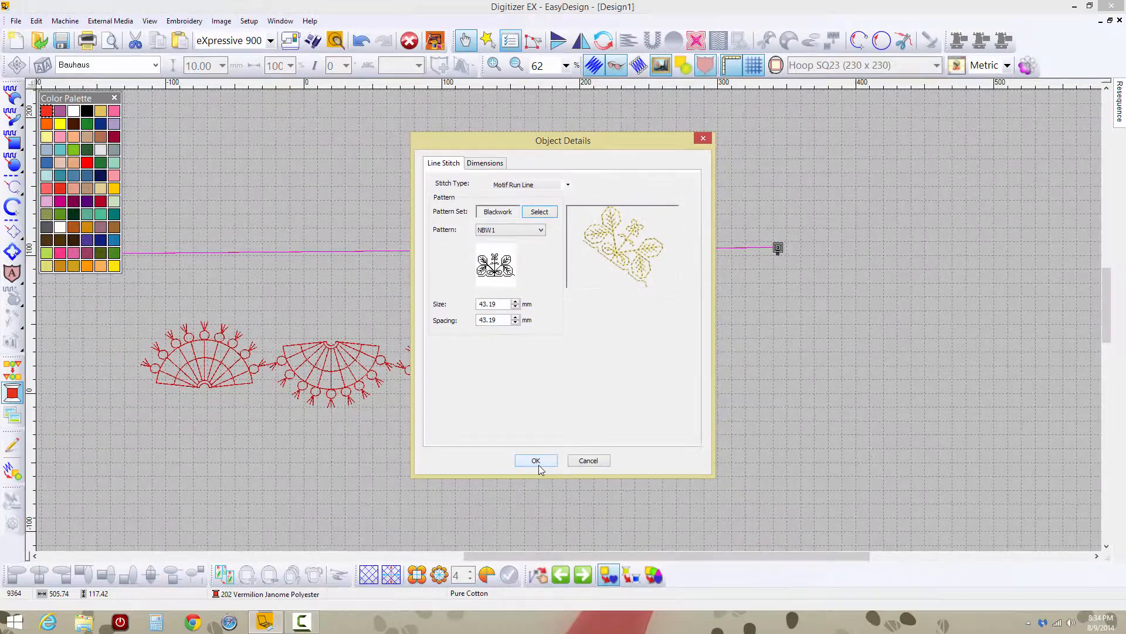
{"action": "left_click", "coordinate": [538, 466]}
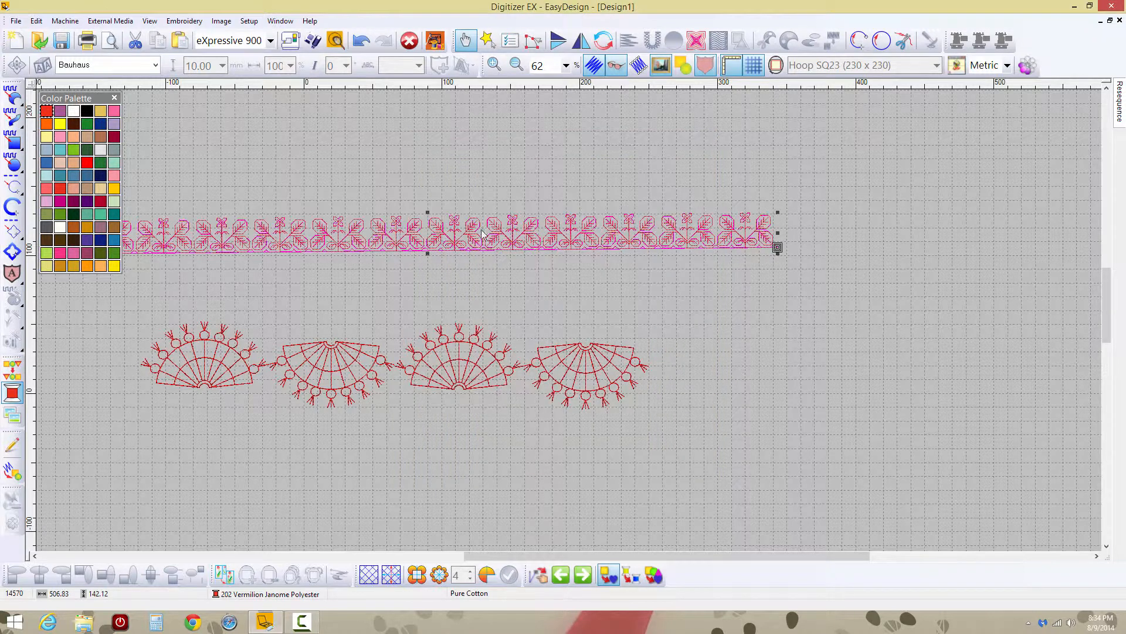
{"action": "left_click", "coordinate": [445, 167]}
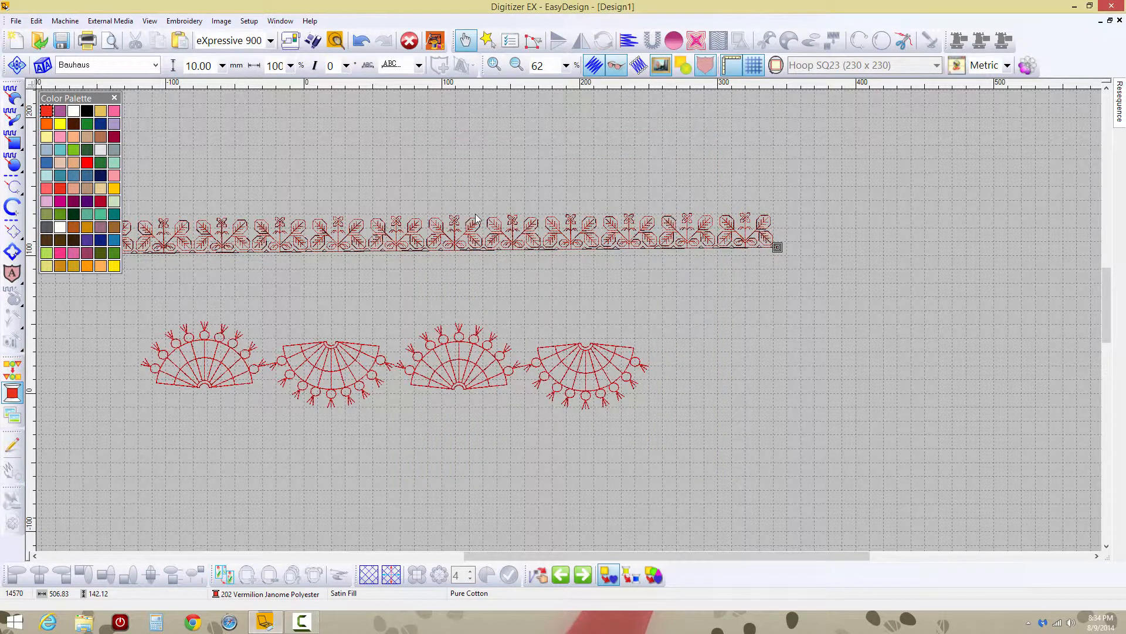